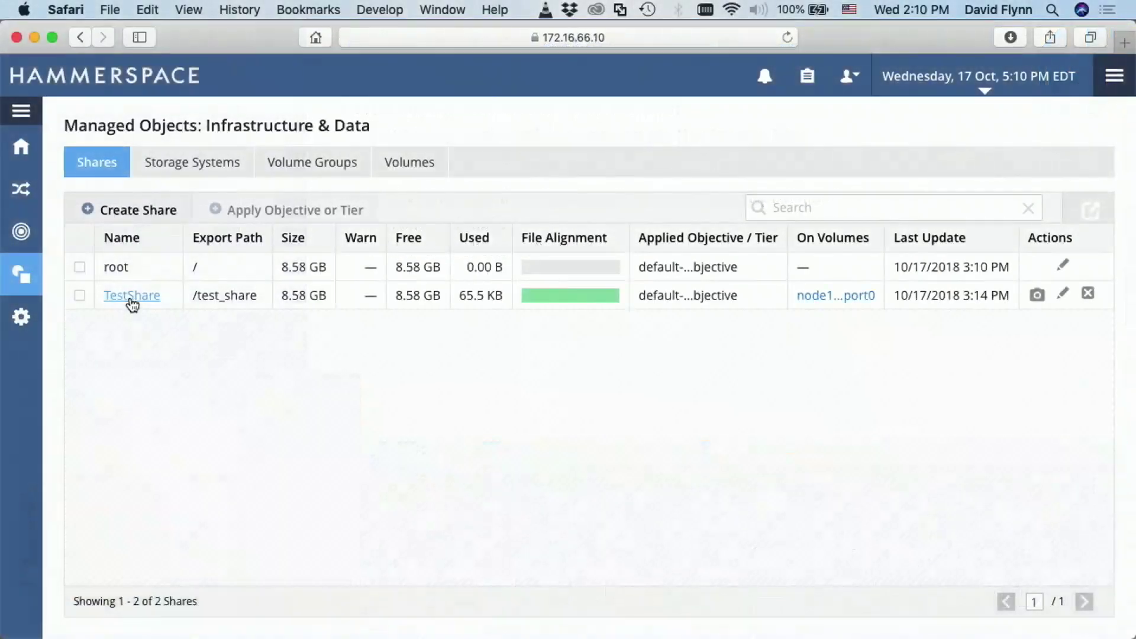
# Open the test_share share's file listing in the Hammerspace web UI.
pyautogui.click(132, 299)
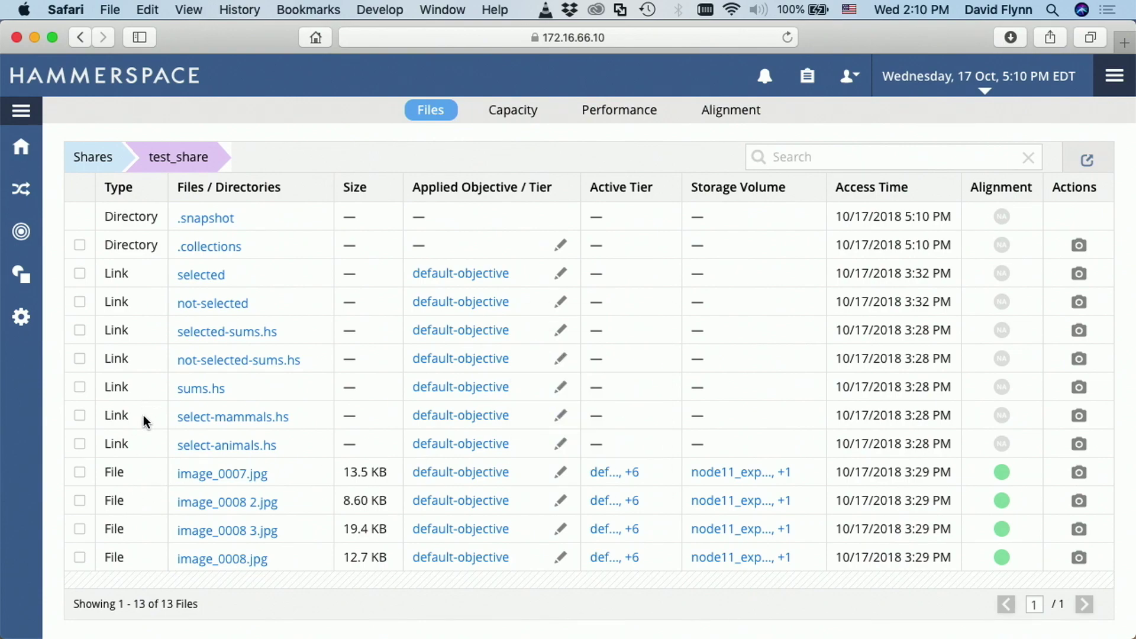
# Bring the mounted test_share Finder window to the front from the window overview.
pyautogui.moveTo(24, 615)
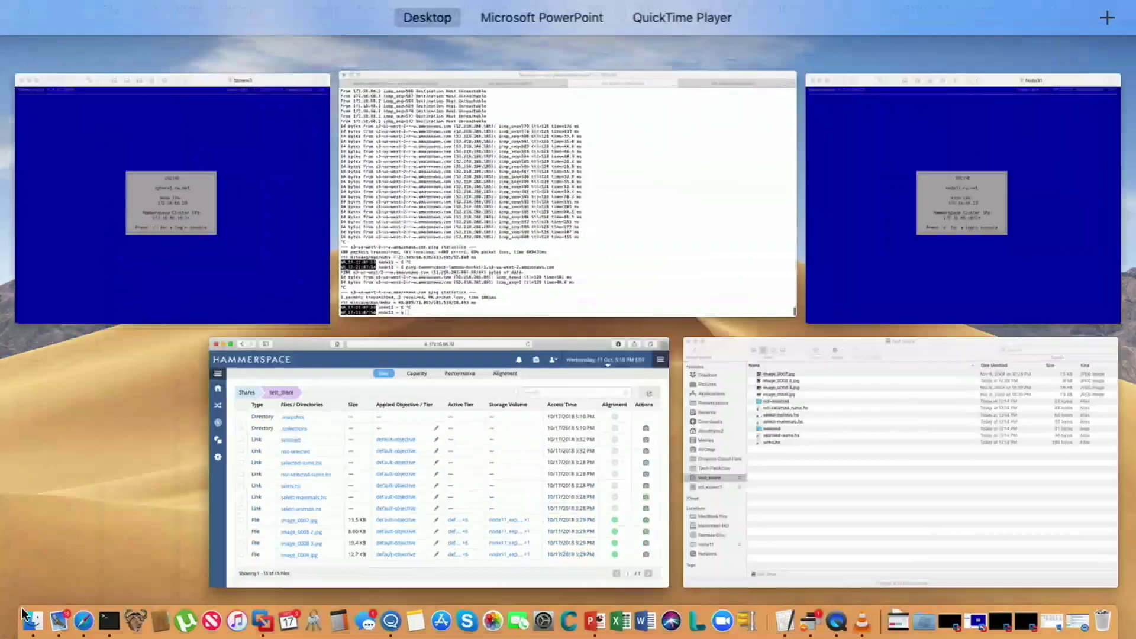
pyautogui.click(784, 484)
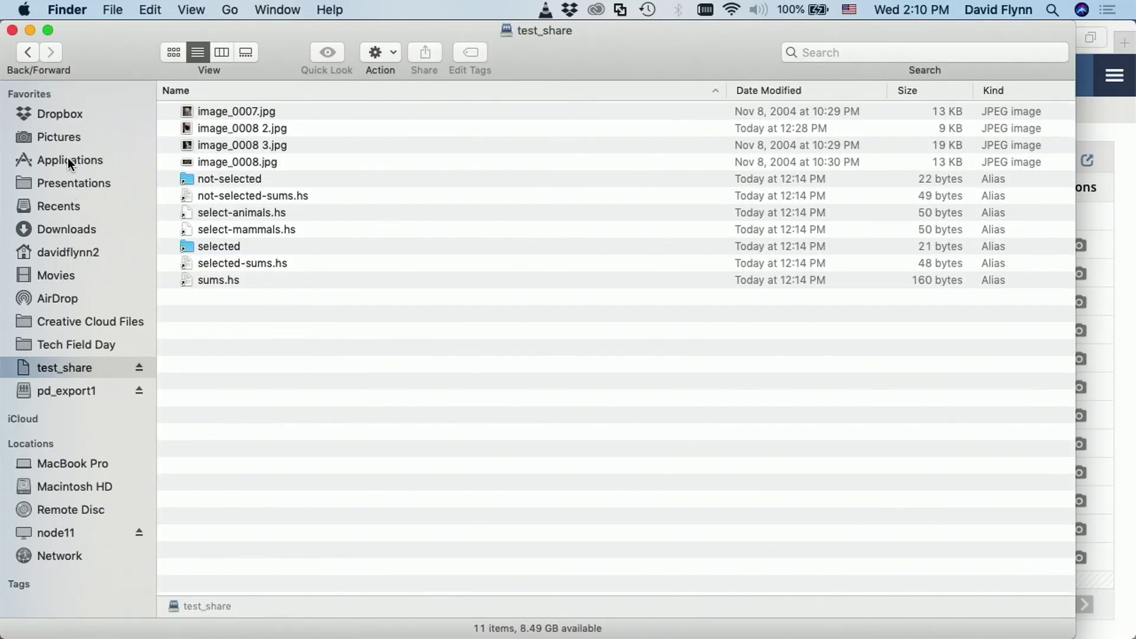
# Copy image_0022 2.jpg, image_0022.jpg, image_0025.jpg and image_0026.jpg from Pictures into test_share.
pyautogui.click(66, 137)
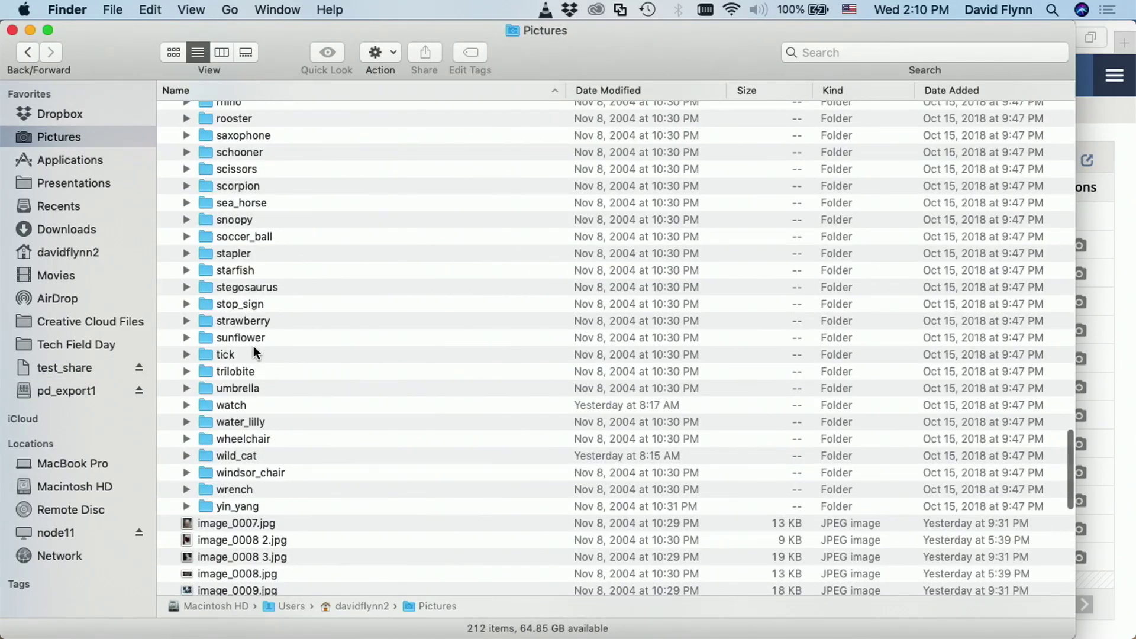
pyautogui.scroll(-10, 253, 364)
pyautogui.click(240, 476)
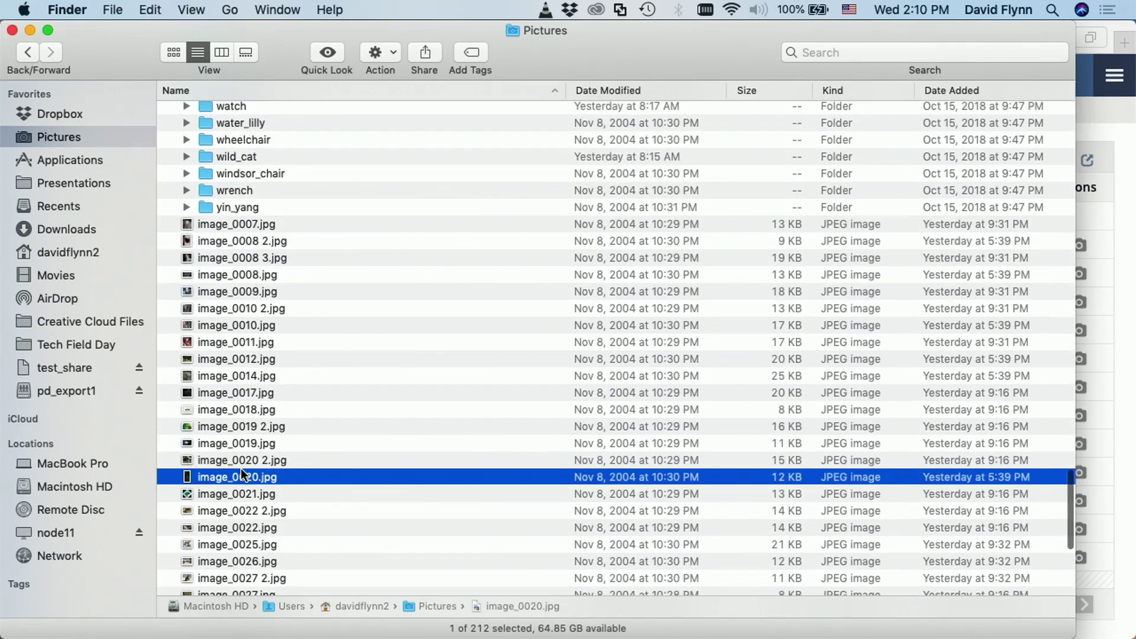
pyautogui.keyDown('shift'); pyautogui.click(247, 580); pyautogui.keyUp('shift')
pyautogui.click(293, 510)
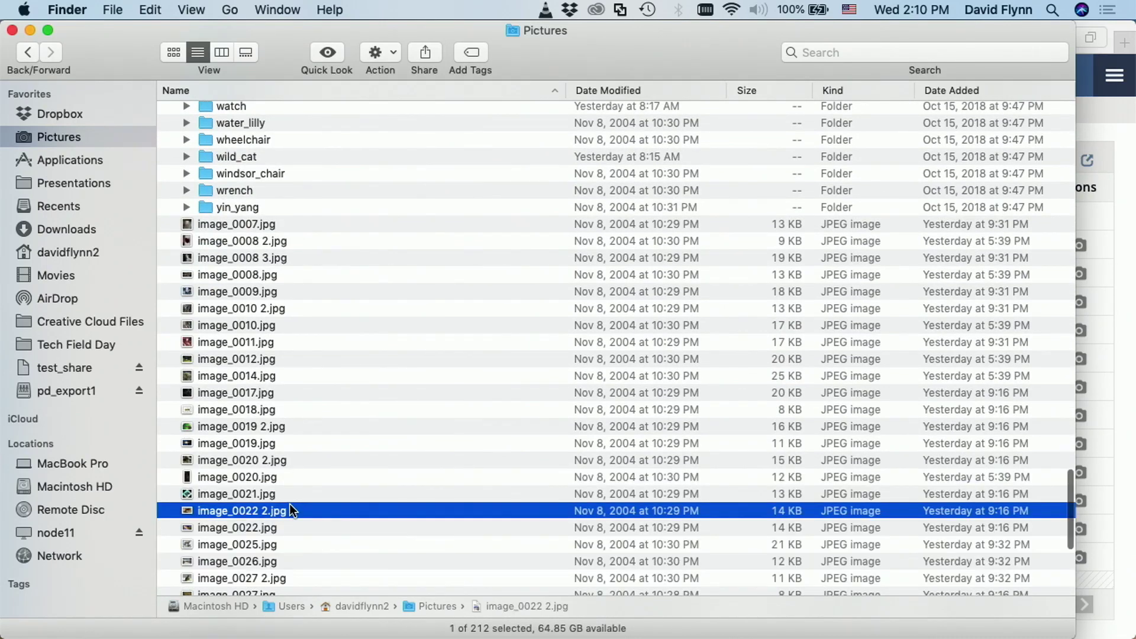
pyautogui.keyDown('shift'); pyautogui.click(271, 560); pyautogui.keyUp('shift')
pyautogui.moveTo(270, 539); pyautogui.dragTo(56, 368)
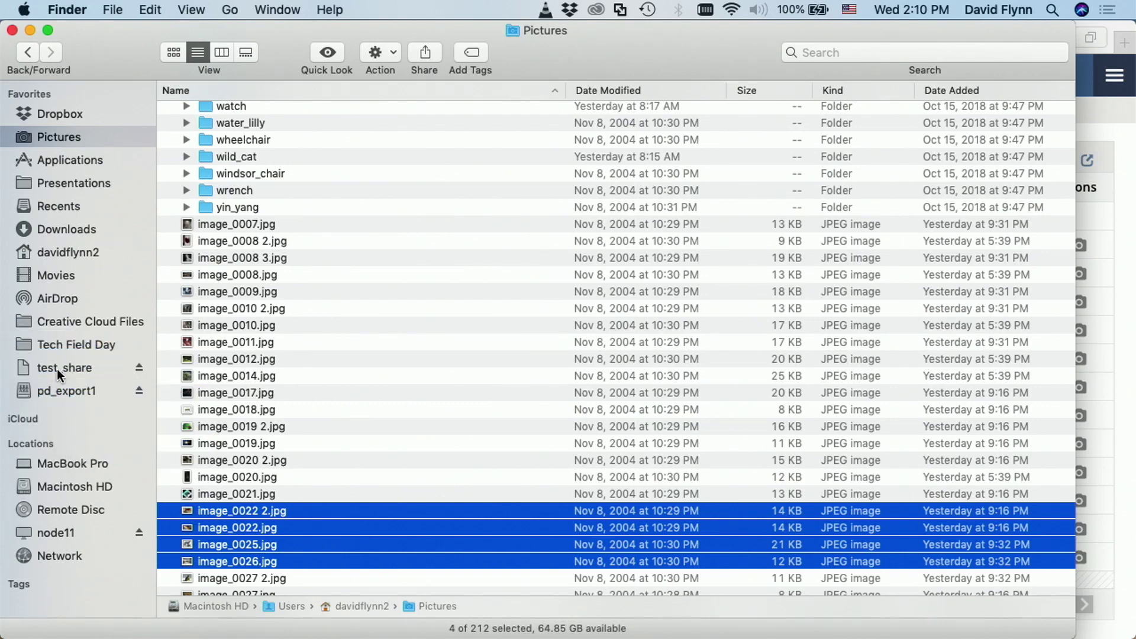
# Open test_share to check the copied images, then show all open windows.
pyautogui.click(70, 365)
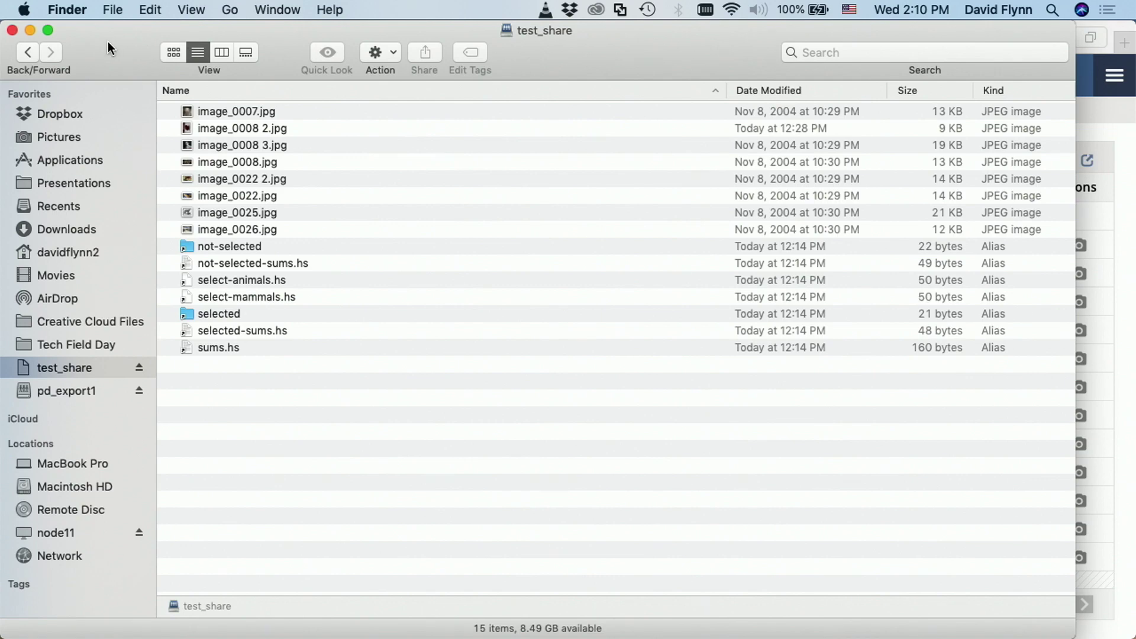
pyautogui.moveTo(108, 41); pyautogui.dragTo(142, 42)
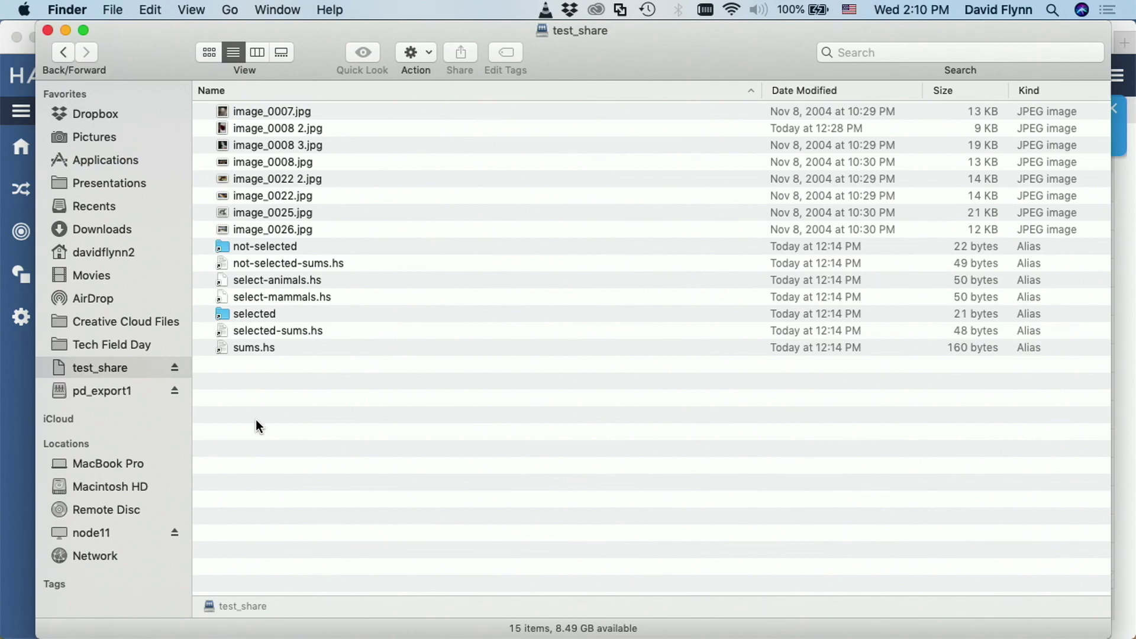
pyautogui.hotkey('ctrl', 'Up')
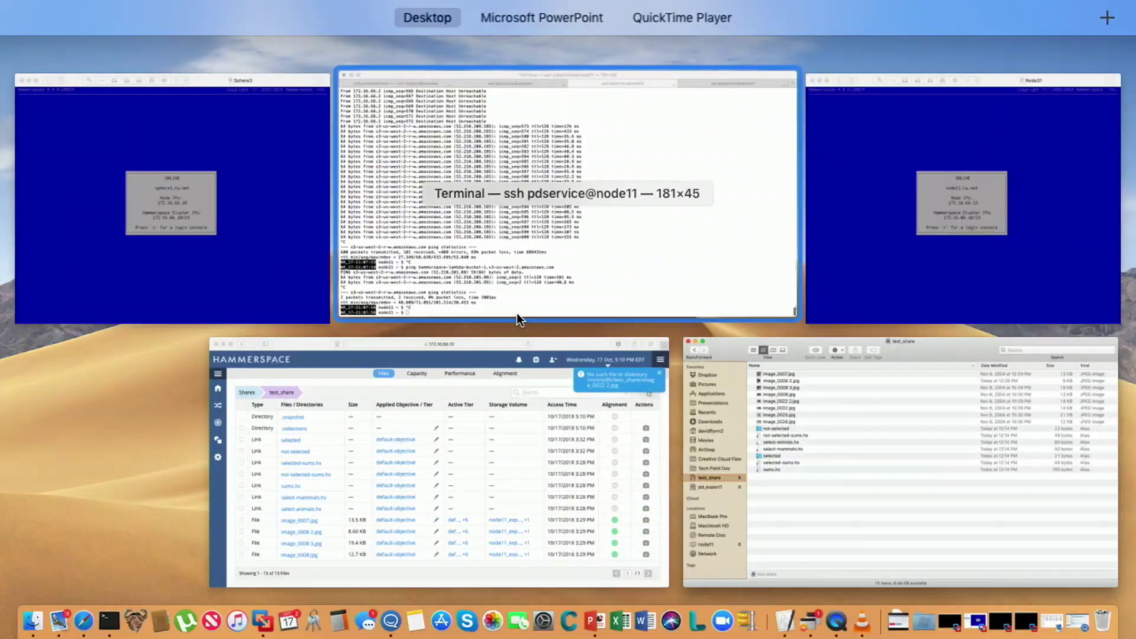
# List test_share in long form with ls -al on the linuxdev shell.
pyautogui.click(607, 266)
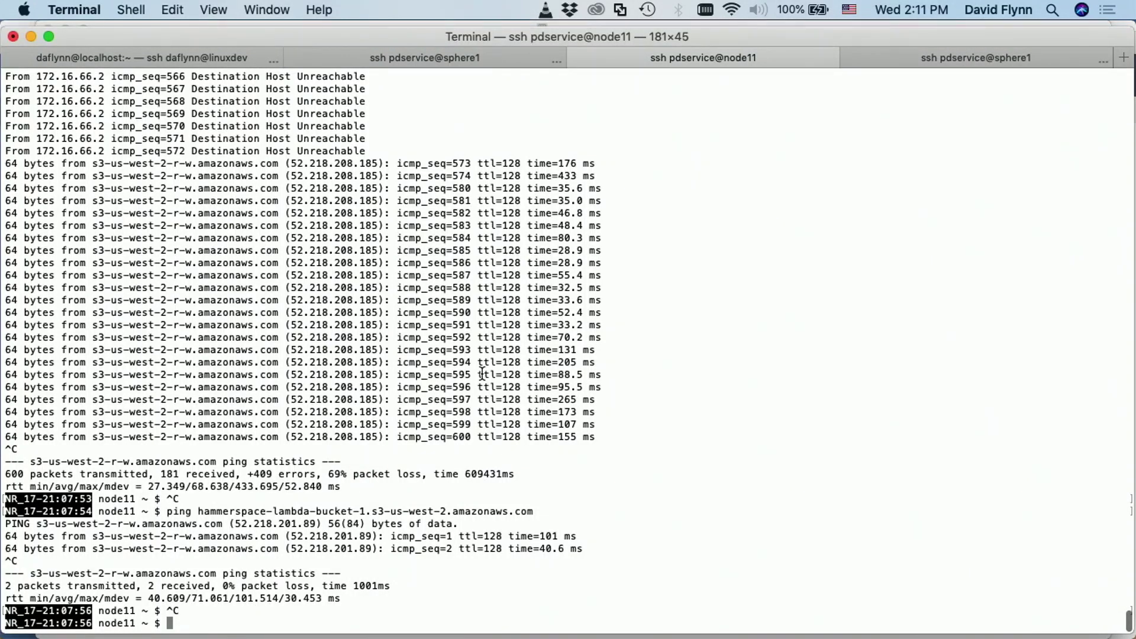
pyautogui.click(107, 52)
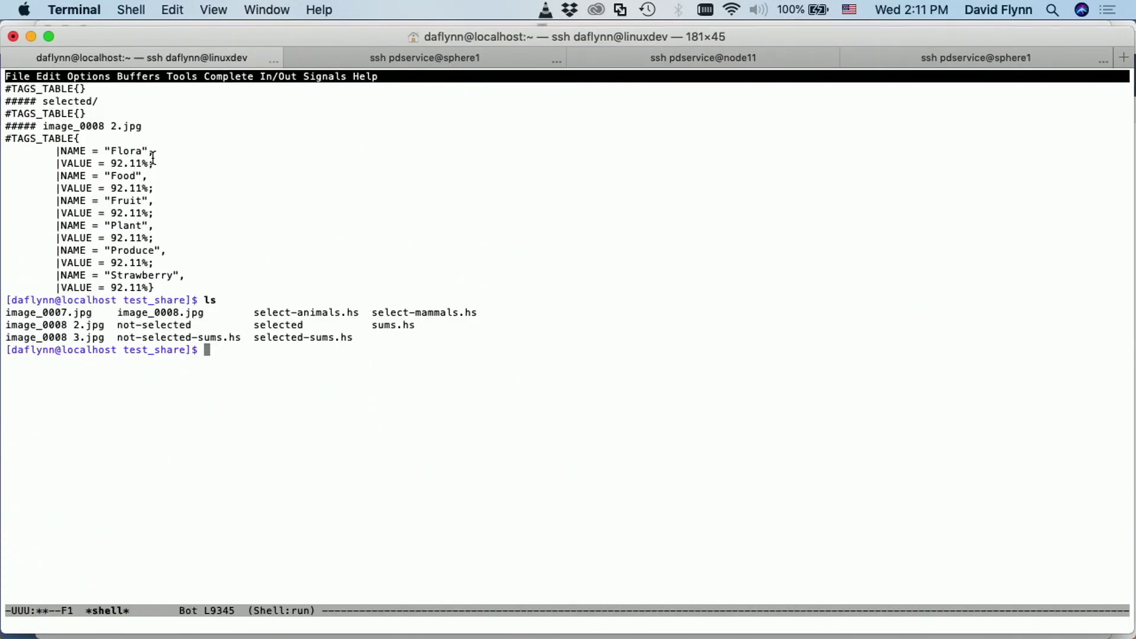
pyautogui.write('ls -al')
pyautogui.press('Return')
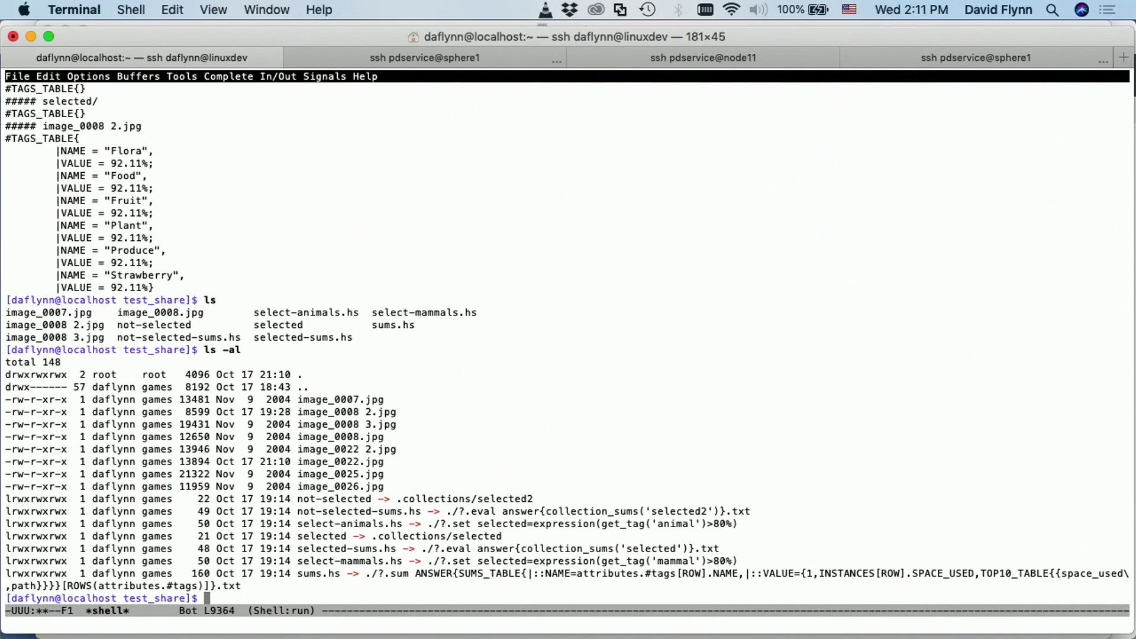
# Run hs tag list * to show the tags of every file.
pyautogui.write('hs tag list *')
pyautogui.press('Return')
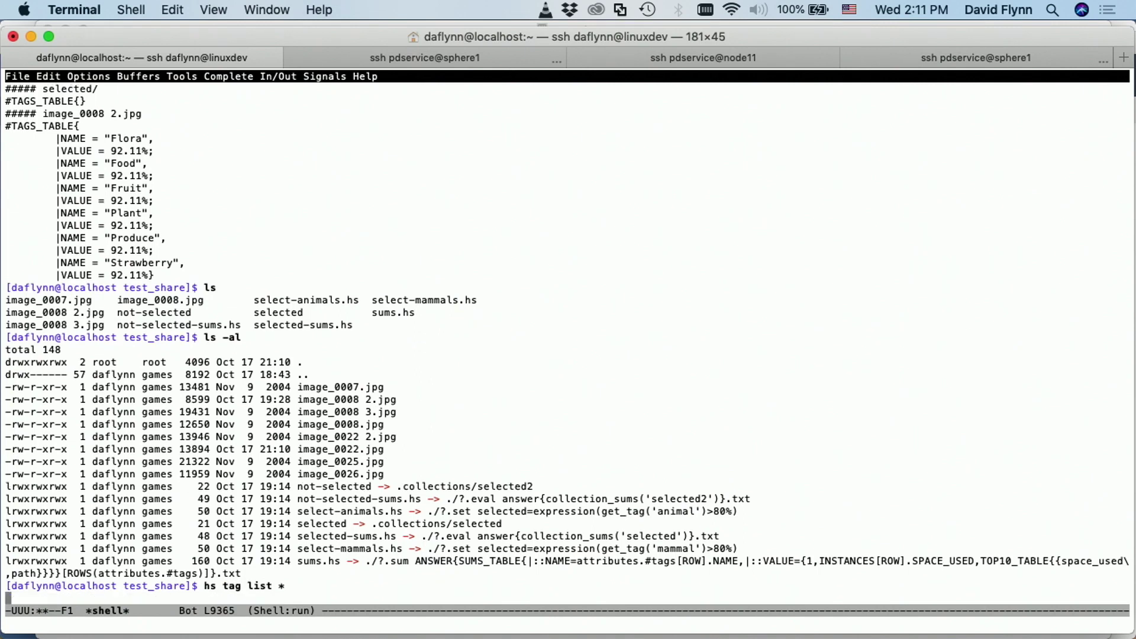
pyautogui.scroll(-2, 210, 352)
# Rerun the S3 bucket ping on the node11 session, then return to the linuxdev shell.
pyautogui.click(478, 58)
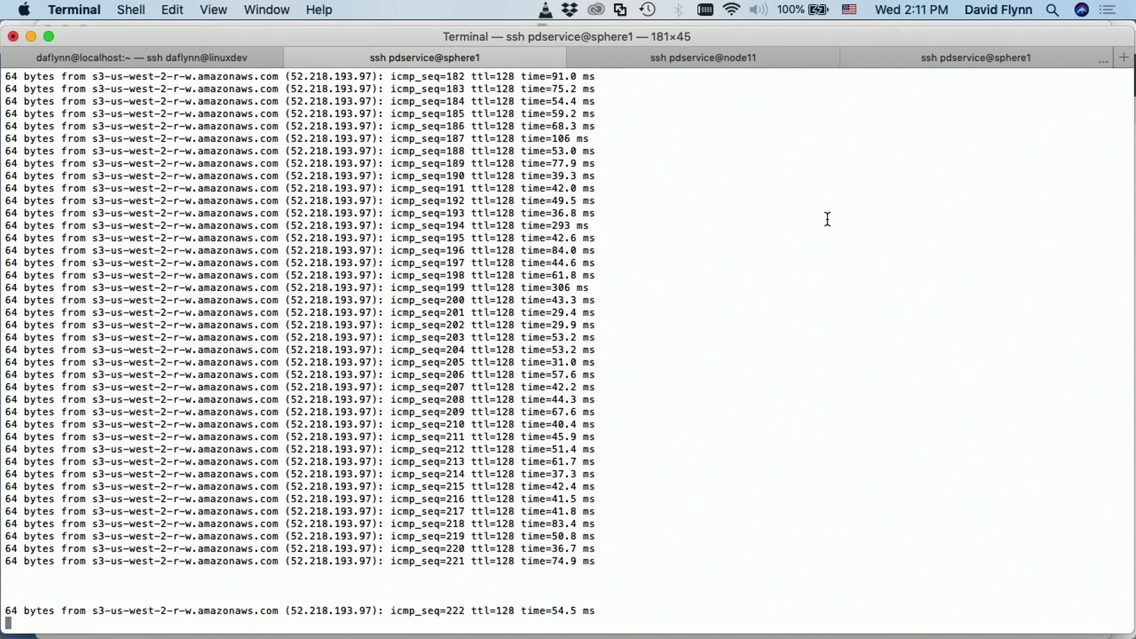
pyautogui.click(659, 54)
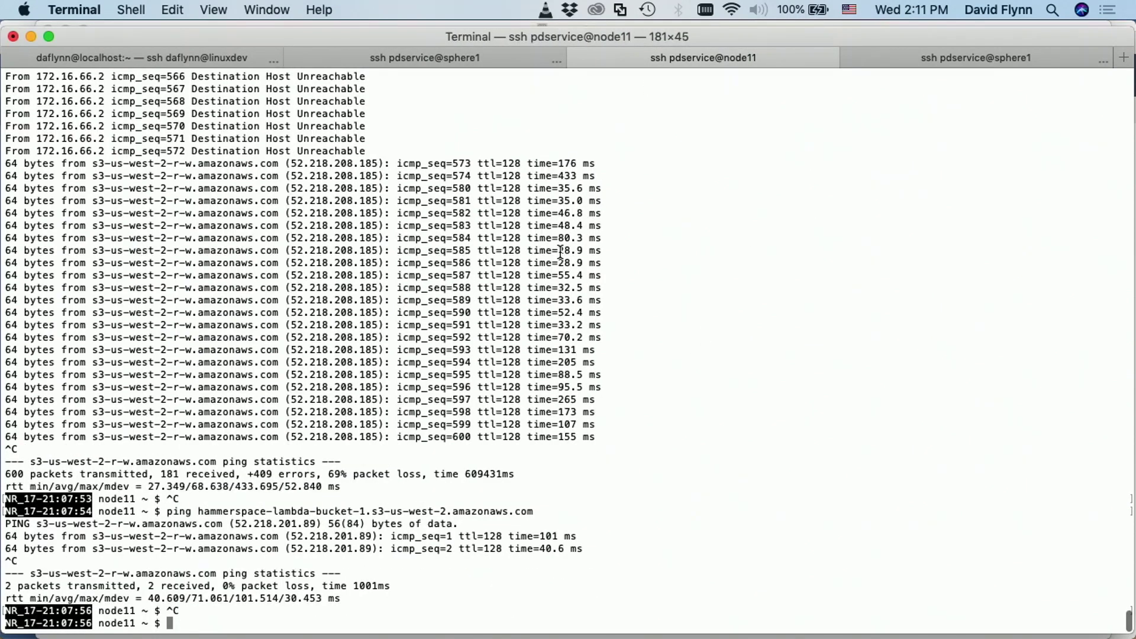
pyautogui.press('Up')
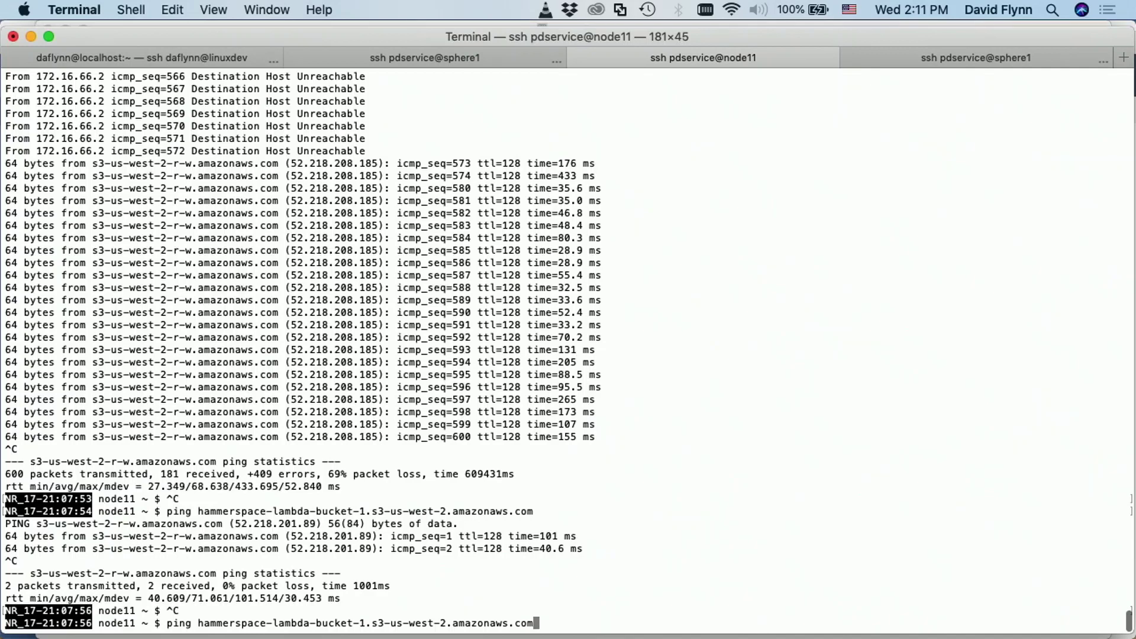
pyautogui.press('Return')
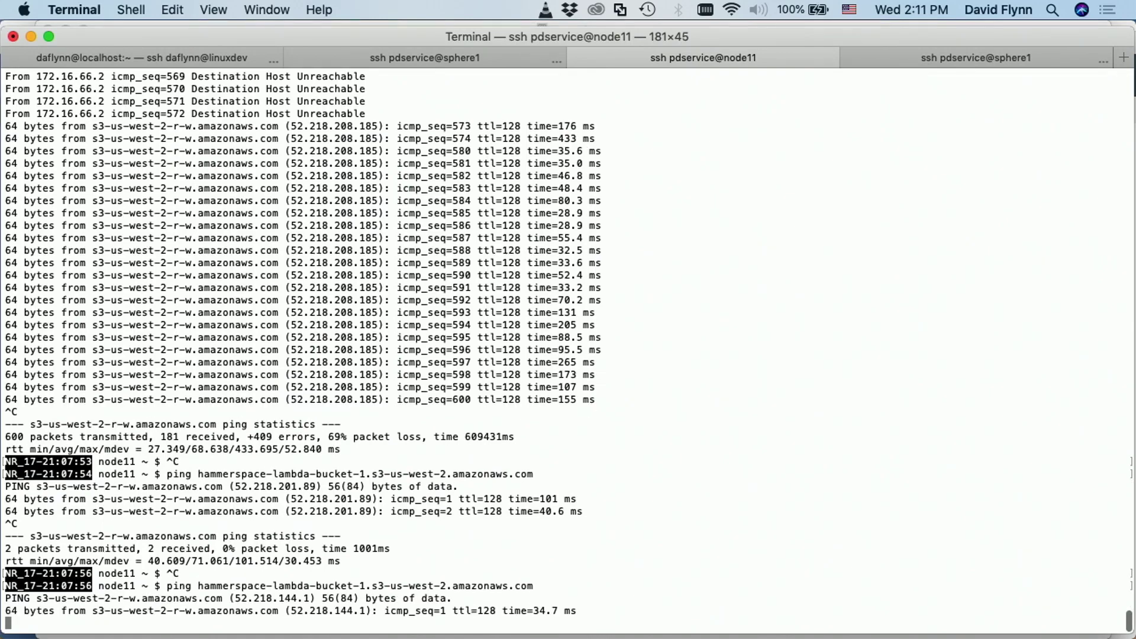
pyautogui.click(877, 54)
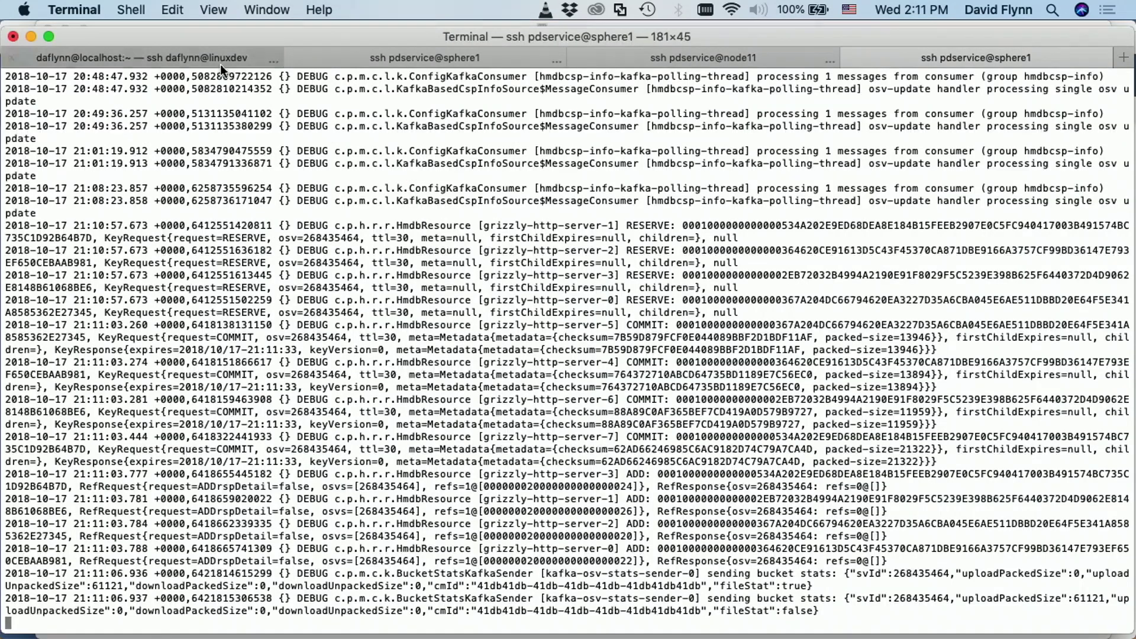
pyautogui.click(201, 56)
pyautogui.scroll(10, 256, 367)
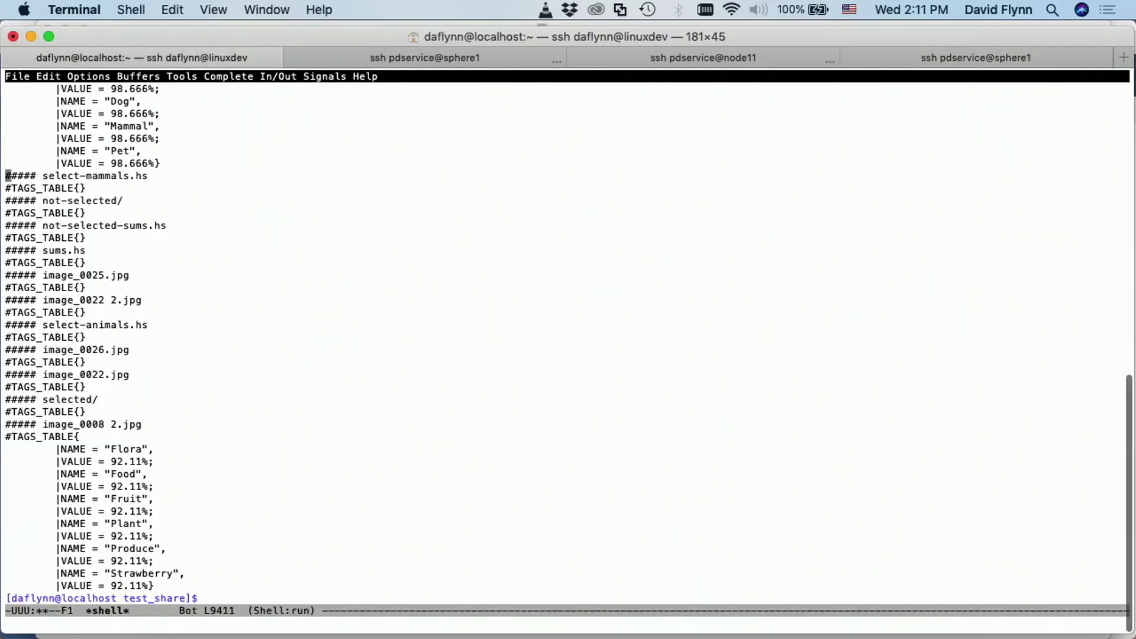
pyautogui.press('Down')
pyautogui.press('Down')
pyautogui.press('Down')
pyautogui.press('Down')
pyautogui.press('Down')
pyautogui.press('Down')
pyautogui.press('Down')
pyautogui.press('Down')
pyautogui.press('Down')
pyautogui.press('Down')
pyautogui.press('Down')
pyautogui.press('Down')
pyautogui.press('Down')
pyautogui.press('Down')
pyautogui.press('Down')
pyautogui.press('Down')
pyautogui.press('Down')
pyautogui.press('Down')
pyautogui.press('Down')
pyautogui.press('Down')
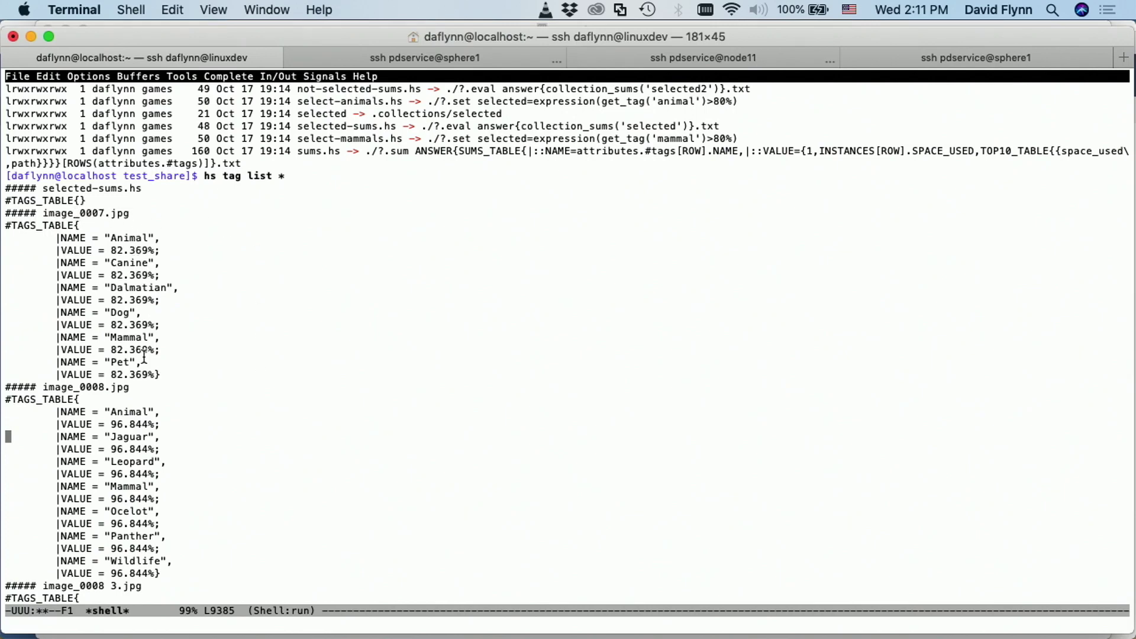
pyautogui.press('Down')
pyautogui.press('Down')
pyautogui.press('Down')
pyautogui.press('Down')
pyautogui.press('Down')
pyautogui.press('Down')
pyautogui.press('Down')
pyautogui.press('Down')
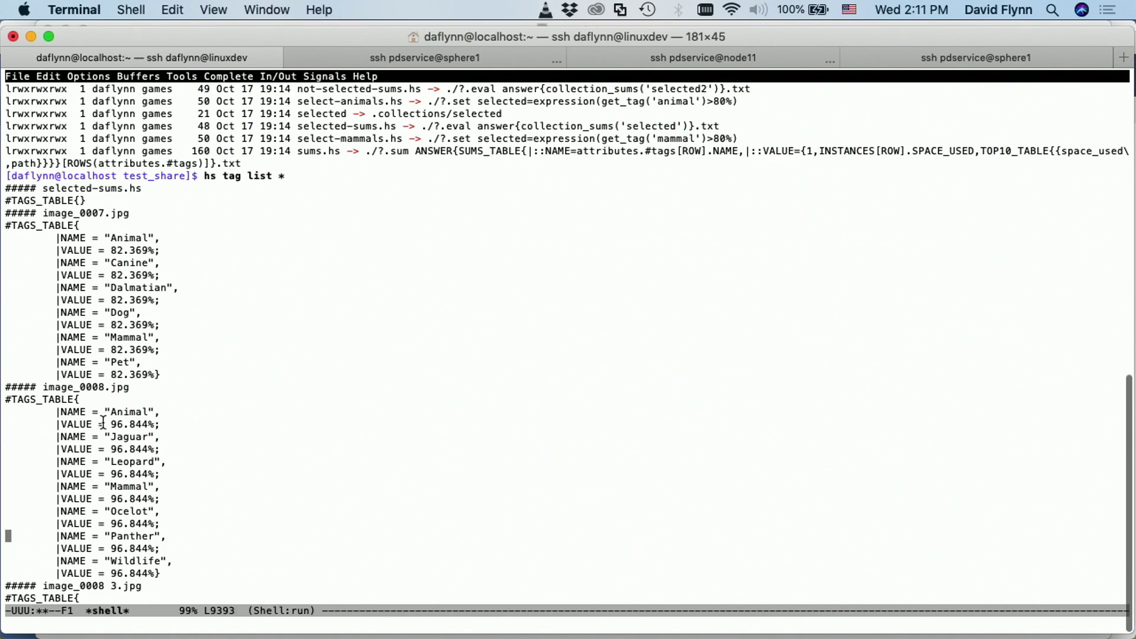
pyautogui.press('Down')
pyautogui.press('Down')
pyautogui.press('Down')
pyautogui.press('Down')
pyautogui.press('Down')
pyautogui.press('Down')
pyautogui.press('Down')
pyautogui.press('Down')
pyautogui.press('Down')
pyautogui.press('Down')
pyautogui.press('Down')
pyautogui.press('Down')
pyautogui.press('Down')
pyautogui.press('Down')
pyautogui.press('Down')
pyautogui.press('Down')
pyautogui.press('Down')
pyautogui.press('Down')
pyautogui.press('Down')
pyautogui.press('Down')
pyautogui.press('Up')
pyautogui.press('Up')
pyautogui.press('Up')
pyautogui.press('Up')
pyautogui.press('Up')
pyautogui.press('Up')
pyautogui.press('Up')
pyautogui.press('Up')
pyautogui.press('Up')
pyautogui.press('Up')
pyautogui.press('Up')
pyautogui.press('Up')
pyautogui.press('Up')
pyautogui.press('Up')
pyautogui.press('Up')
pyautogui.press('Up')
pyautogui.press('Up')
pyautogui.press('Up')
pyautogui.press('Up')
pyautogui.press('Up')
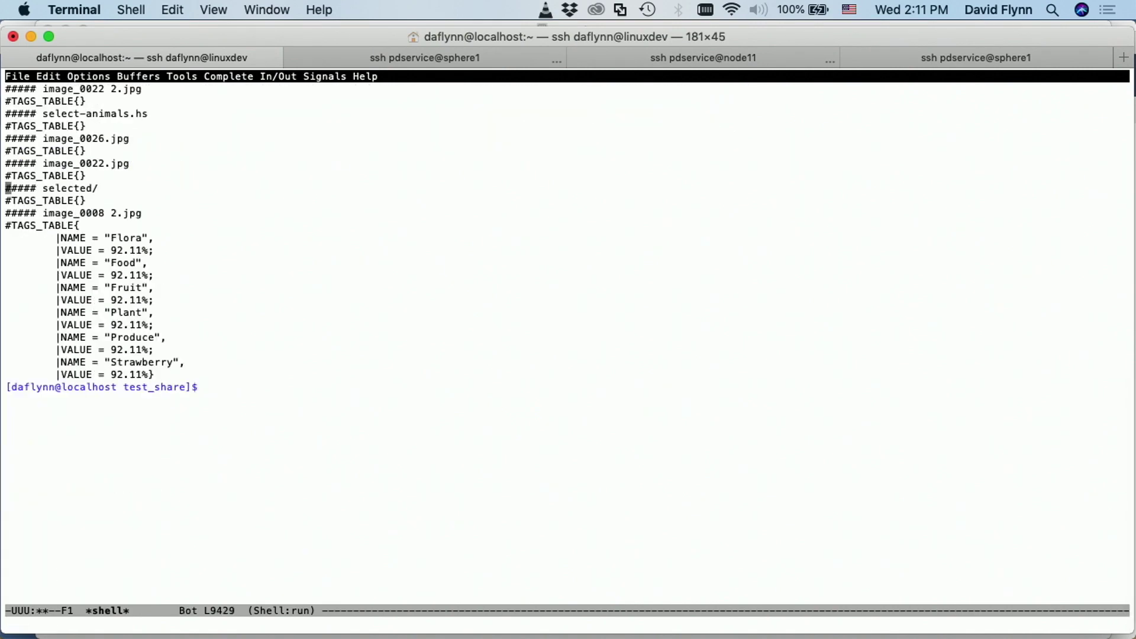
pyautogui.moveTo(113, 636)
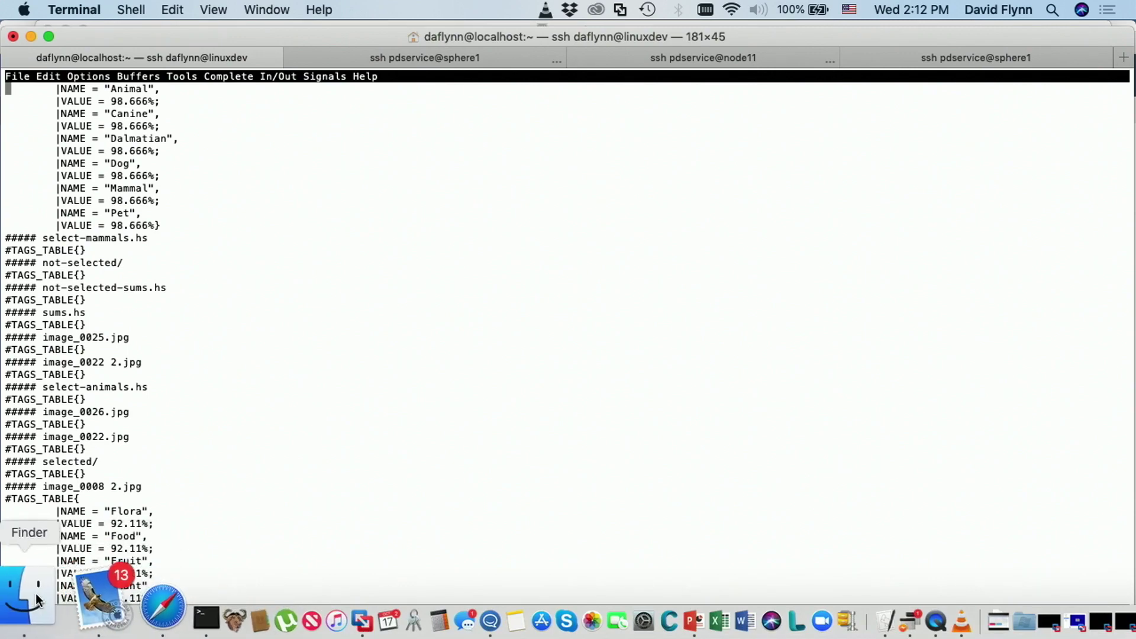
pyautogui.click(34, 594)
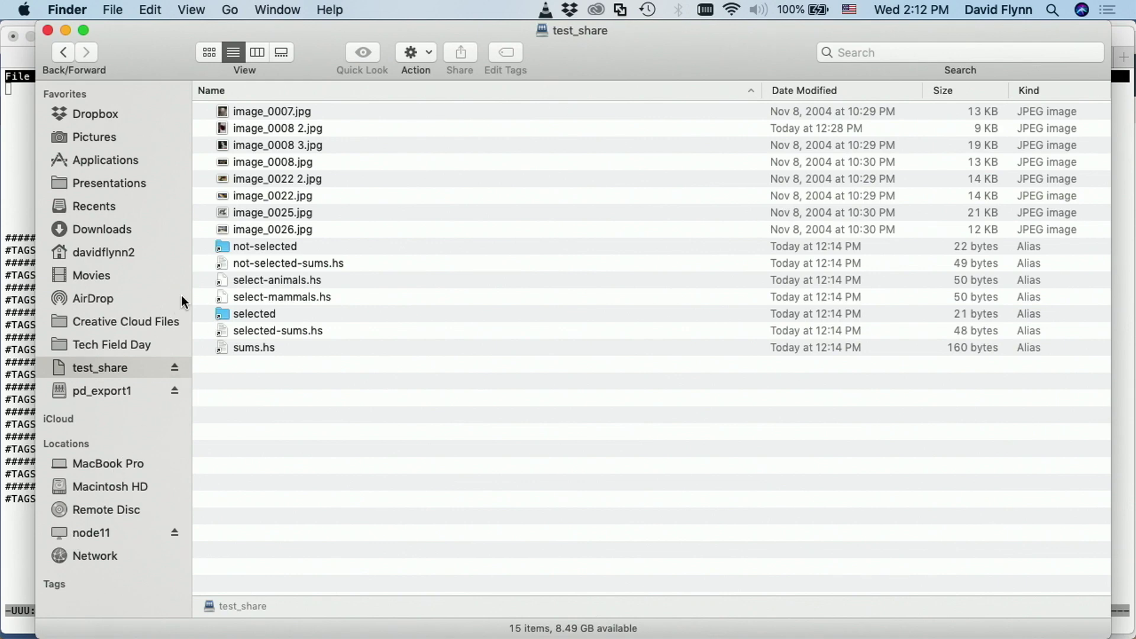
# Select the 'selected' collection folder in test_share and switch Finder to column view.
pyautogui.click(245, 315)
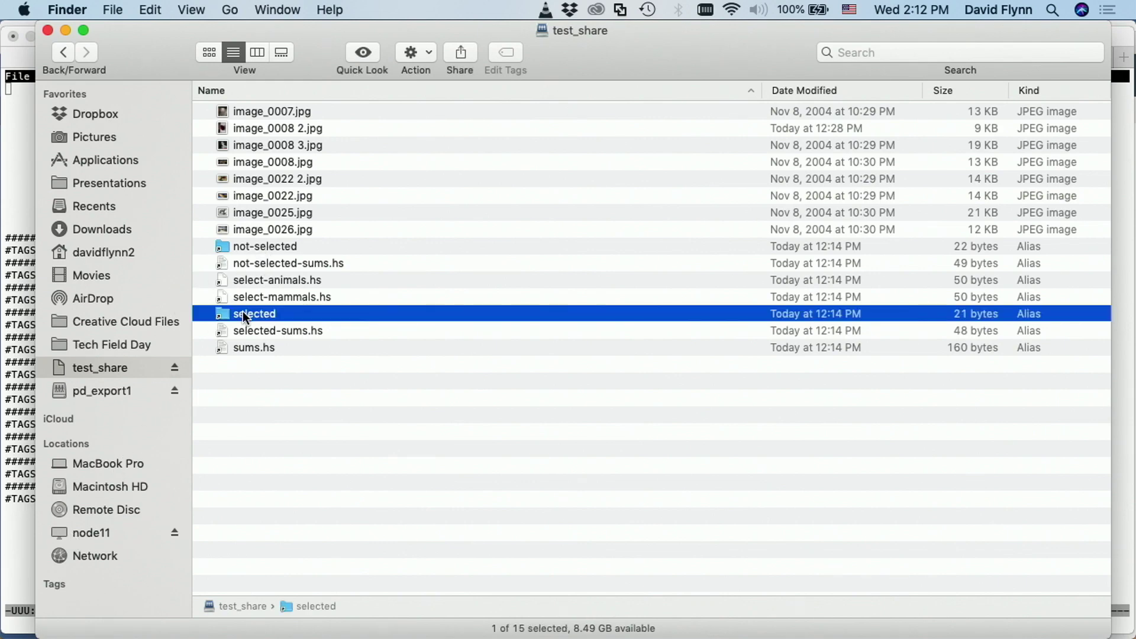
pyautogui.click(256, 53)
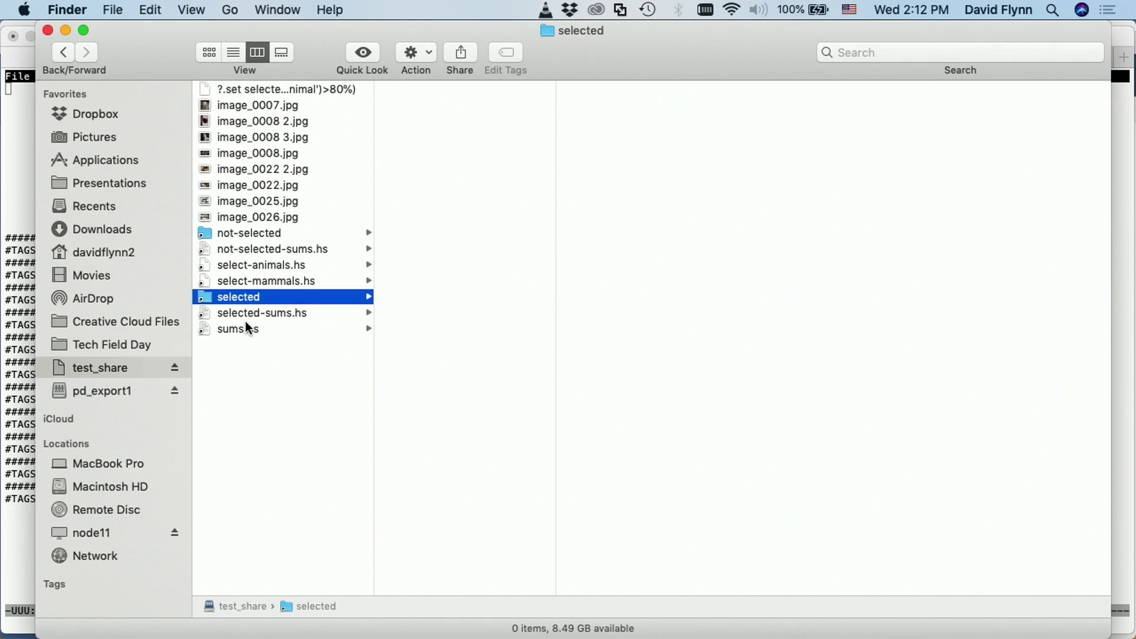
# Back in Finder, preview the not-selected images: image_0022 2, 0022, 0025, 0026, 0008 2.
pyautogui.click(12, 516)
pyautogui.scroll(-10, 264, 370)
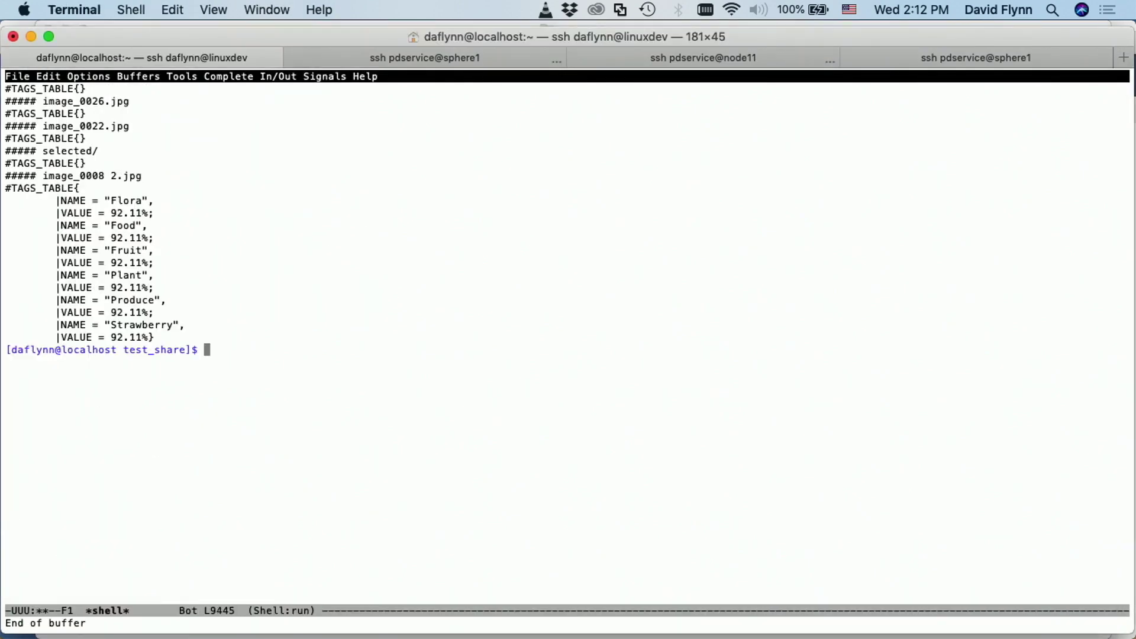
pyautogui.hotkey('ctrl', 'Up')
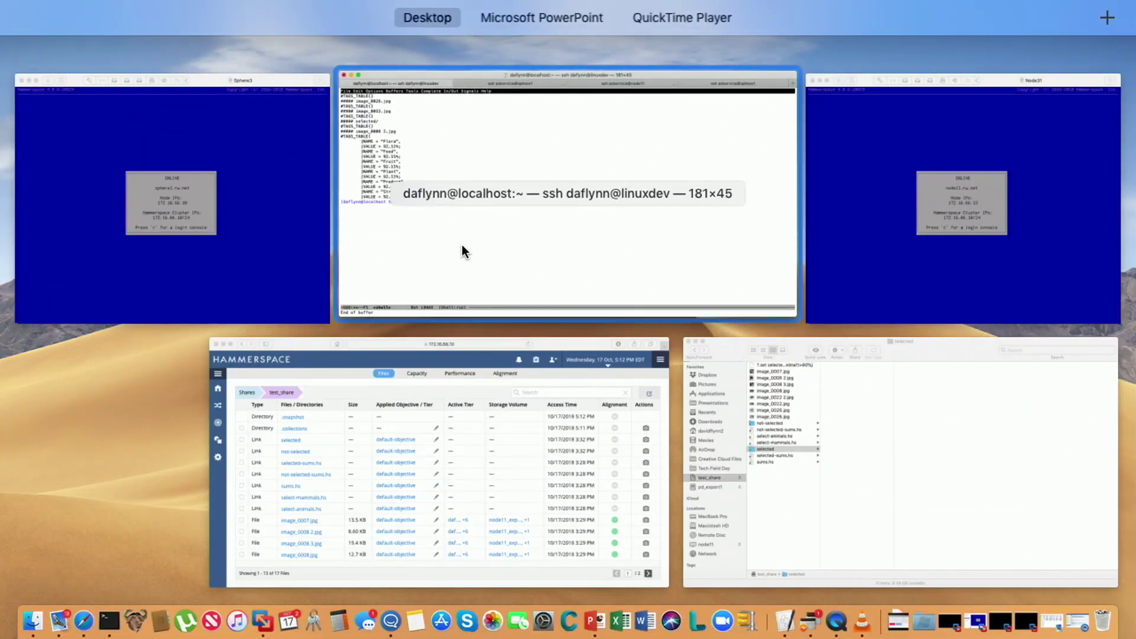
pyautogui.click(864, 522)
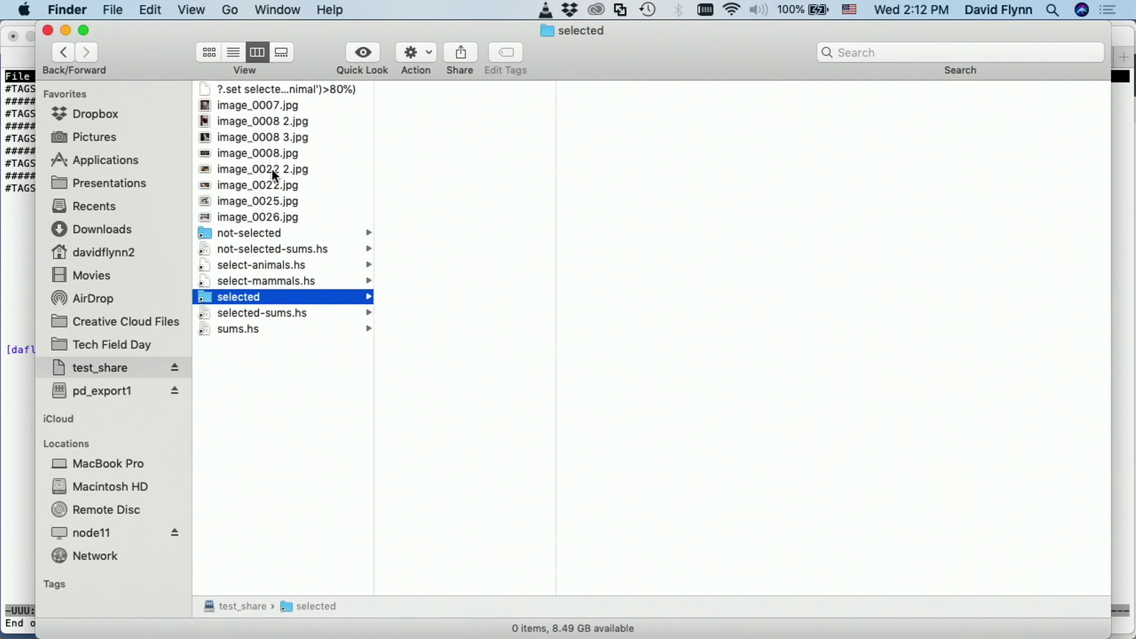
pyautogui.click(244, 149)
pyautogui.click(254, 188)
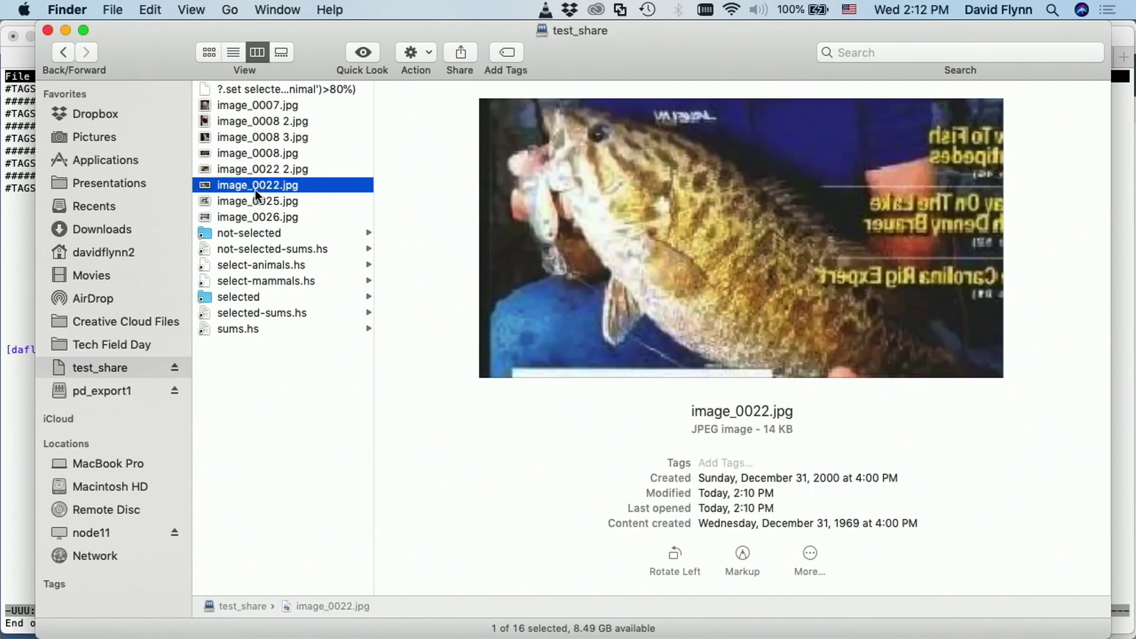
pyautogui.click(255, 233)
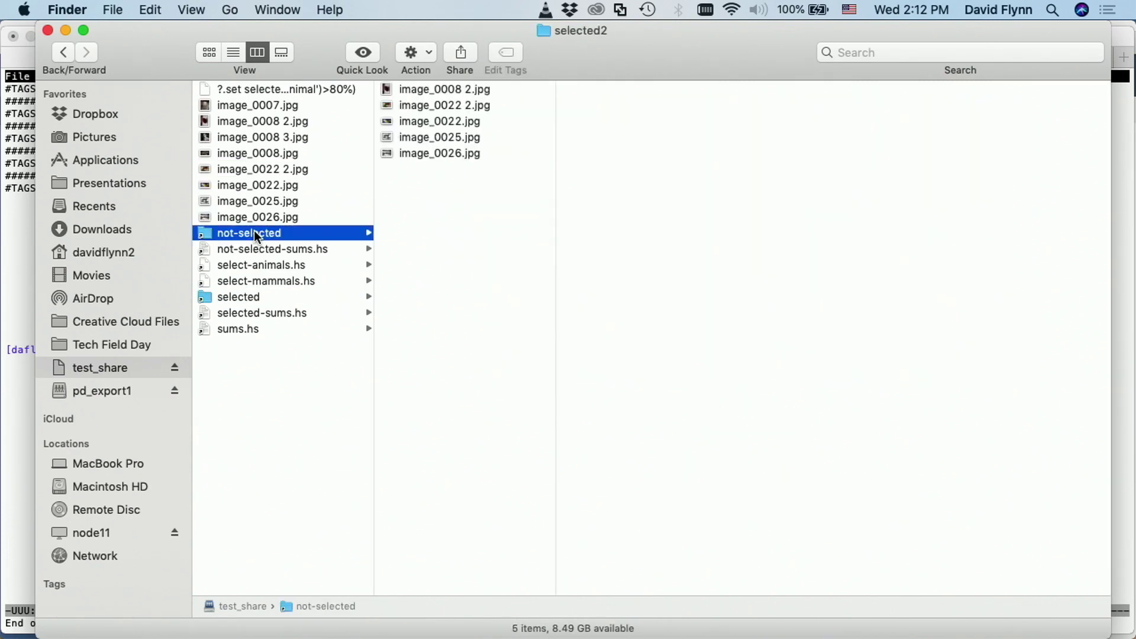
pyautogui.click(448, 99)
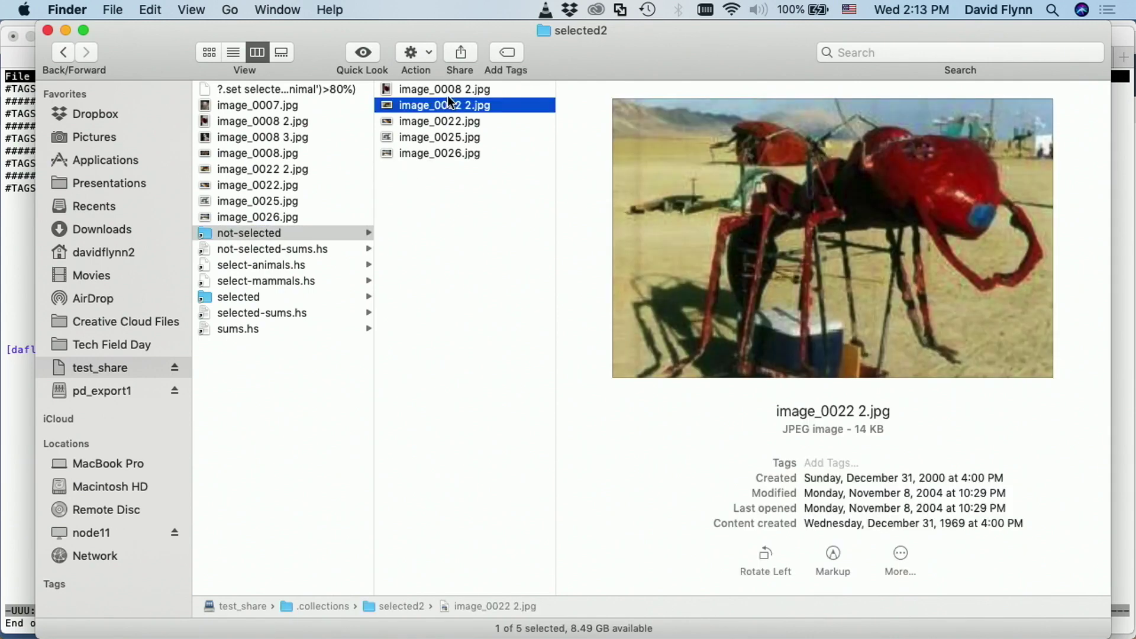
pyautogui.click(448, 120)
pyautogui.click(449, 137)
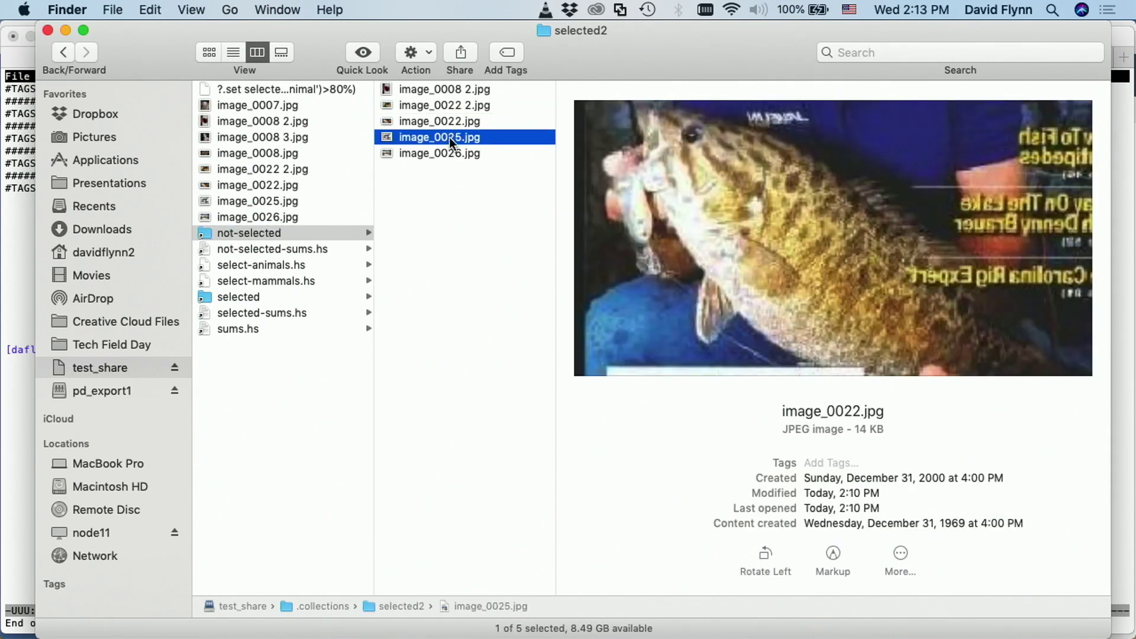
pyautogui.click(451, 152)
pyautogui.click(444, 88)
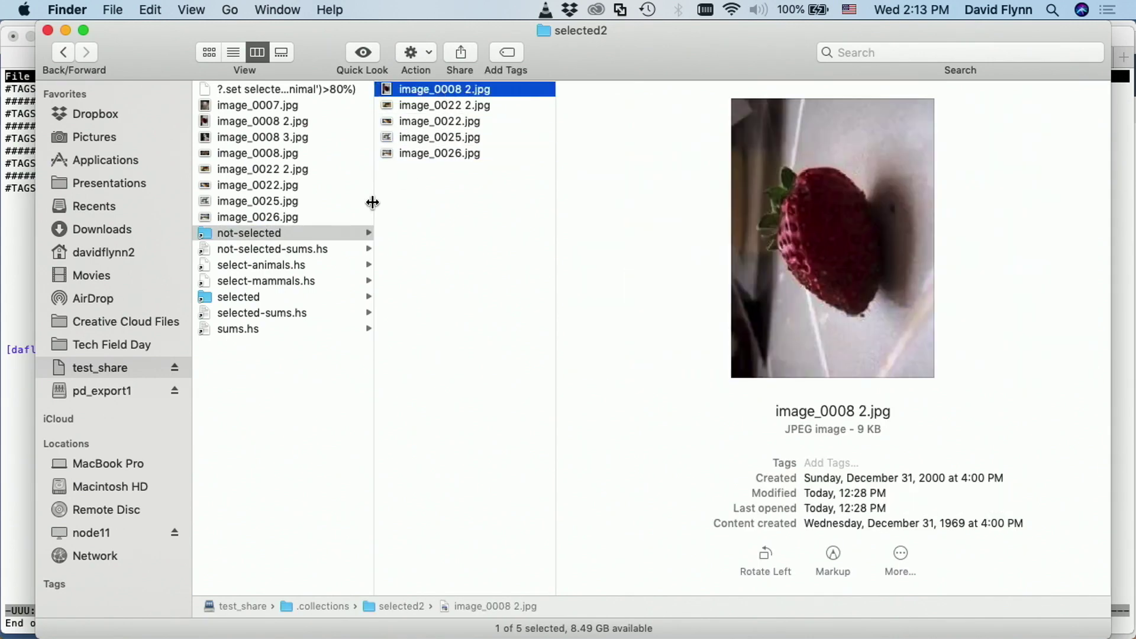
# Preview image_0007, image_0008 3 and image_0008 in the selected collection, then return to Terminal.
pyautogui.click(240, 296)
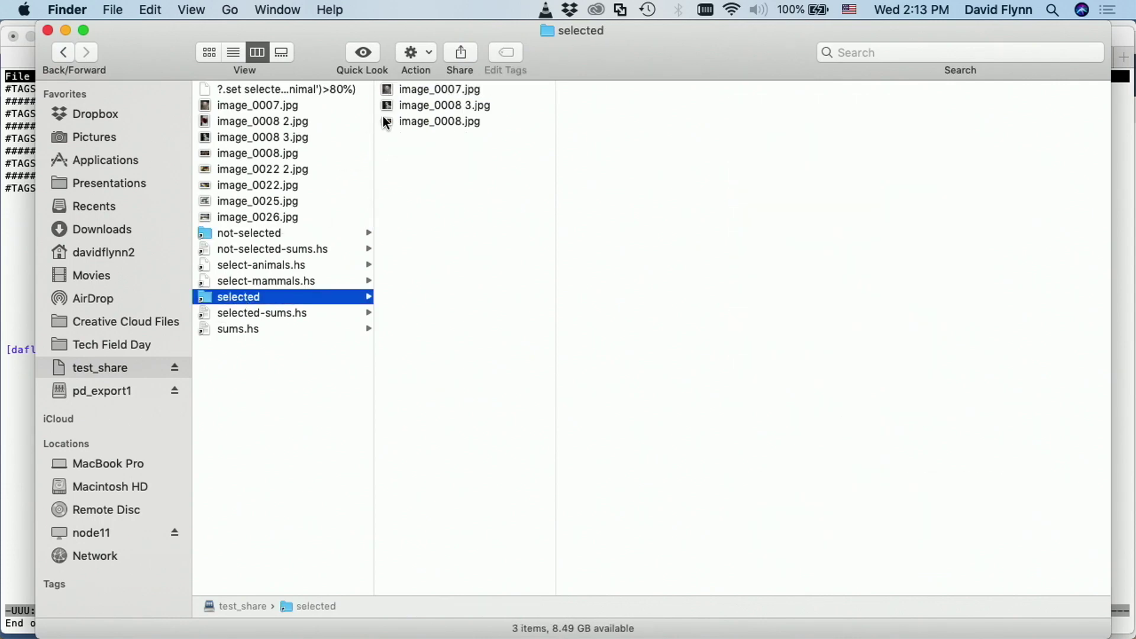
pyautogui.click(414, 90)
pyautogui.click(420, 107)
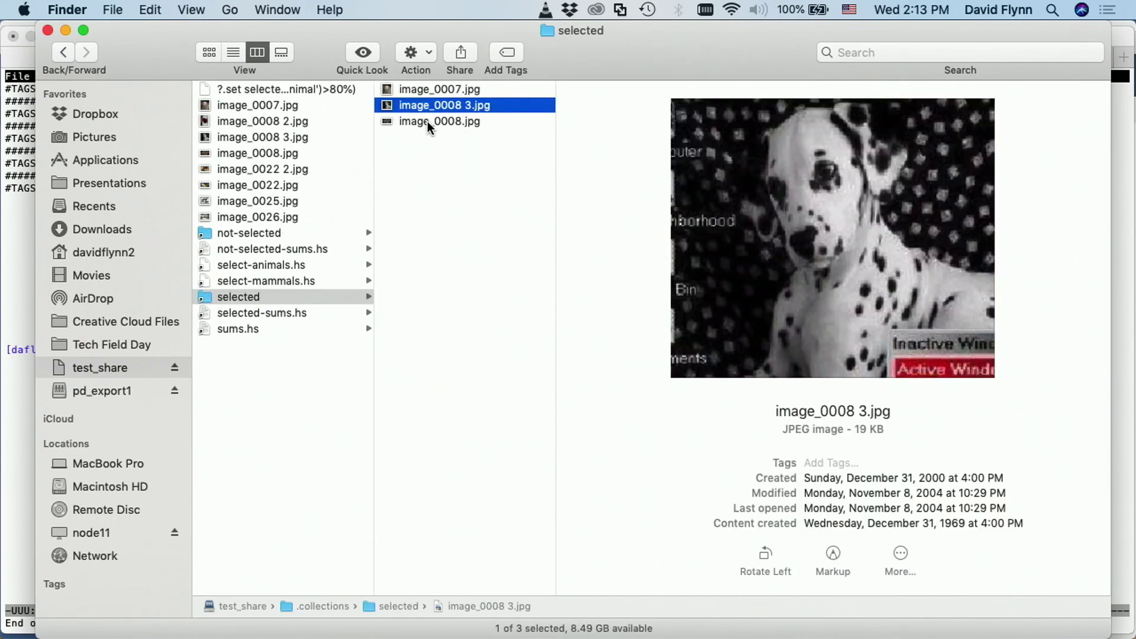
pyautogui.click(427, 122)
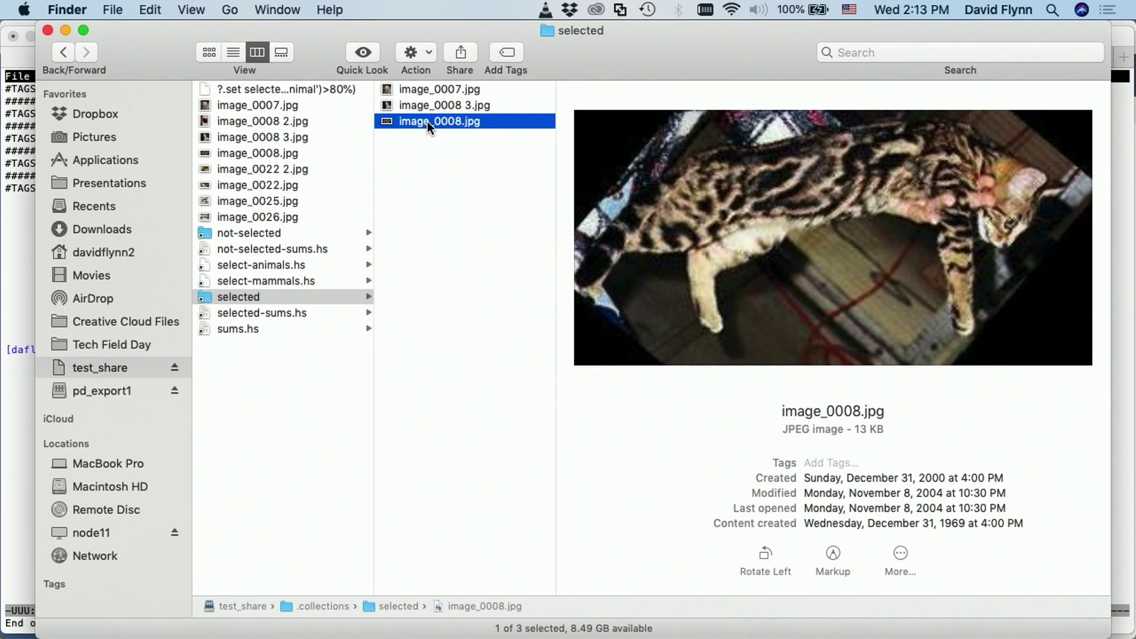
pyautogui.click(29, 378)
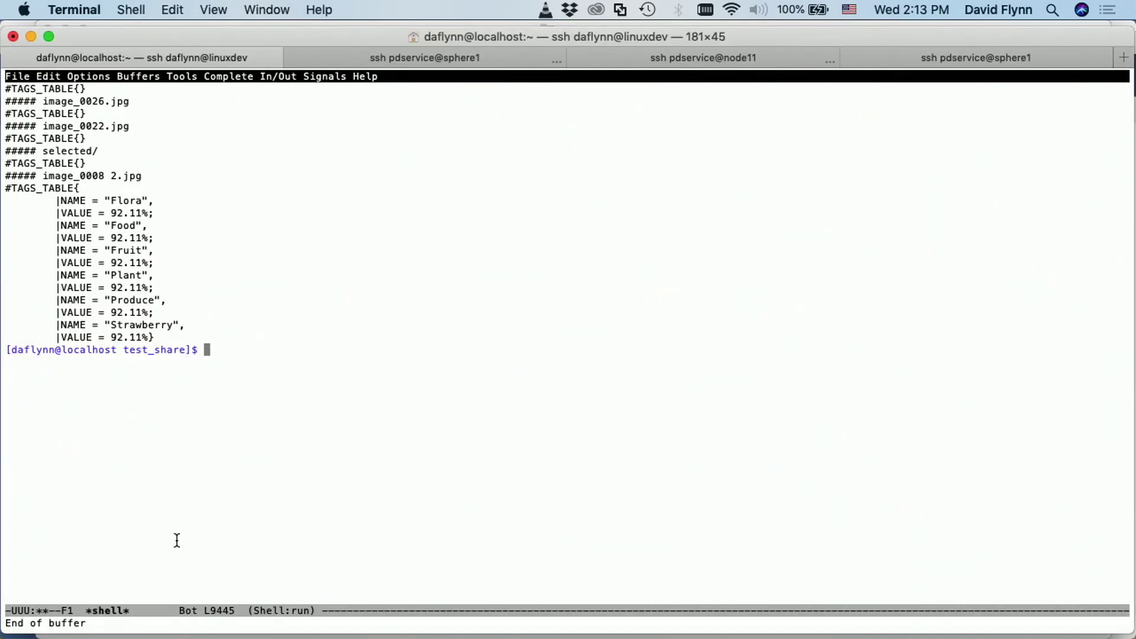
# Show the selected attribute's expression with 'hs attribute get selected --unbound --local .'.
pyautogui.write('hs attrib')
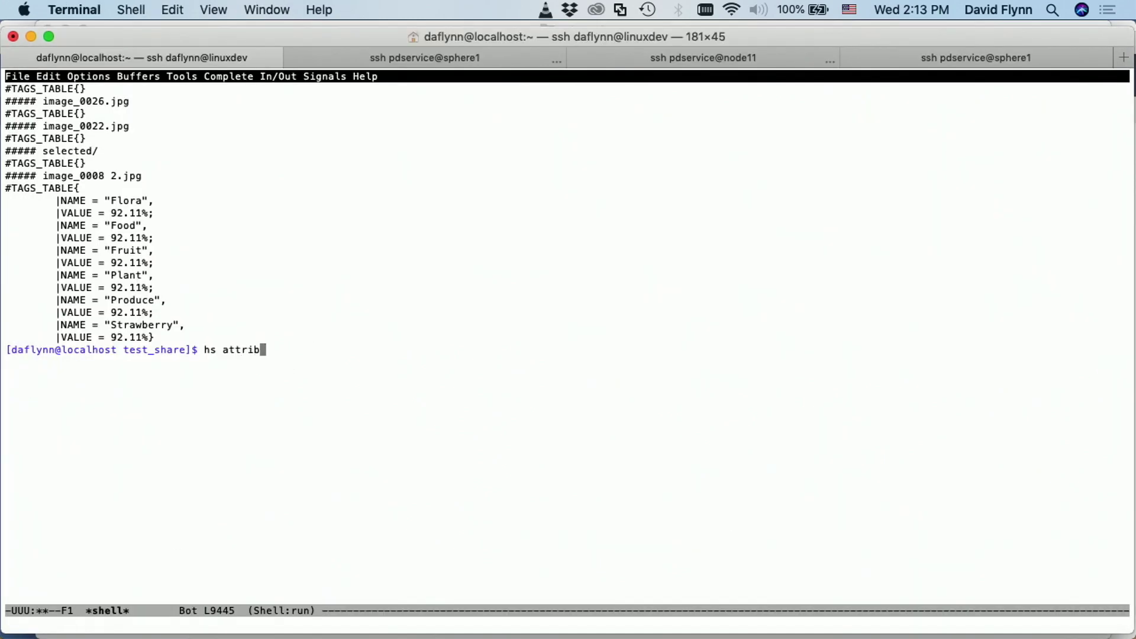
pyautogui.write('ute get selected --')
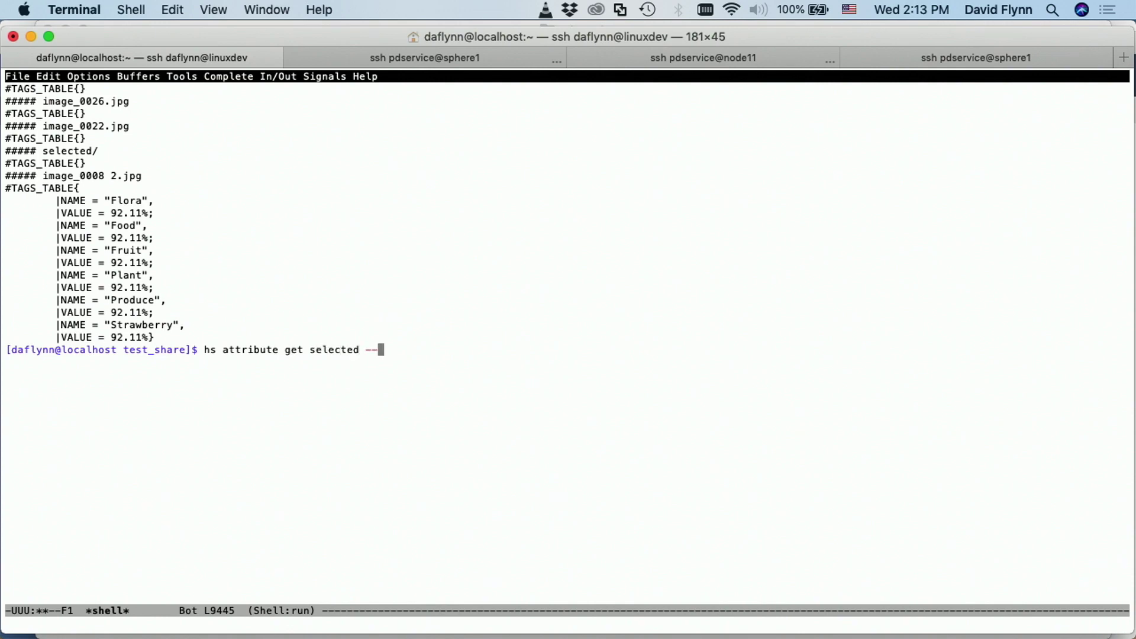
pyautogui.write('unbound B--')
pyautogui.press('BackSpace')
pyautogui.press('BackSpace')
pyautogui.press('BackSpace')
pyautogui.write('--local .')
pyautogui.press('Return')
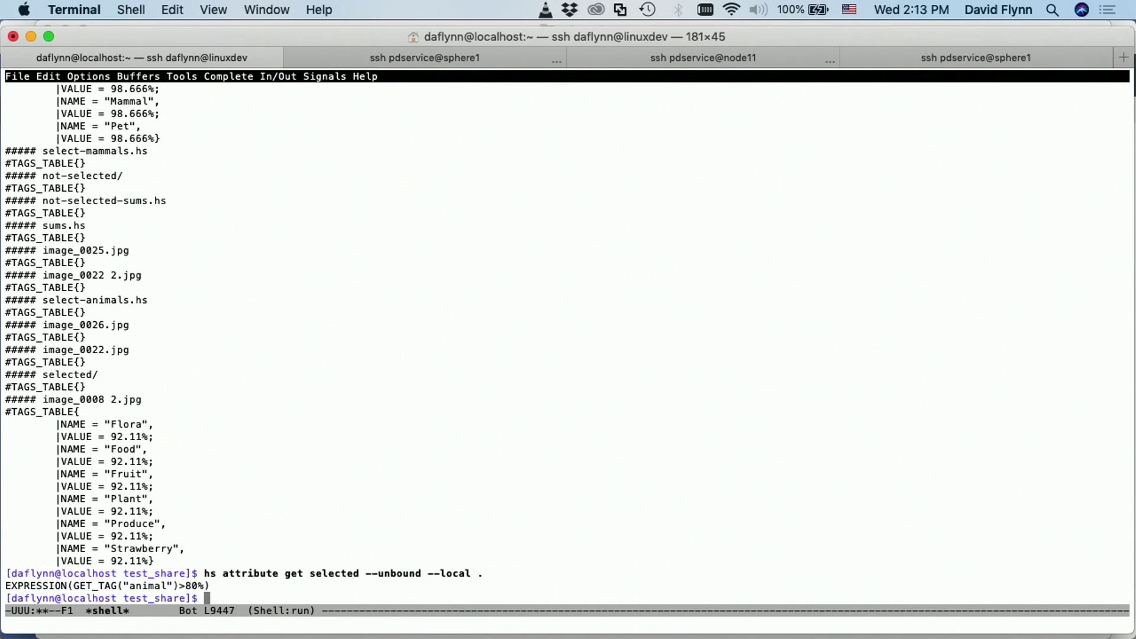
# Evaluate the selected attribute on every file with 'hs attribute get selected *', then cd into .collections.
pyautogui.hotkey('alt', 'p')
pyautogui.press('Left')
pyautogui.press('Left')
pyautogui.press('Left')
pyautogui.press('Left')
pyautogui.press('Left')
pyautogui.press('Left')
pyautogui.press('Left')
pyautogui.press('Left')
pyautogui.press('Left')
pyautogui.press('Left')
pyautogui.press('Left')
pyautogui.press('Left')
pyautogui.press('Left')
pyautogui.press('Left')
pyautogui.press('Left')
pyautogui.press('Left')
pyautogui.press('Left')
pyautogui.press('Left')
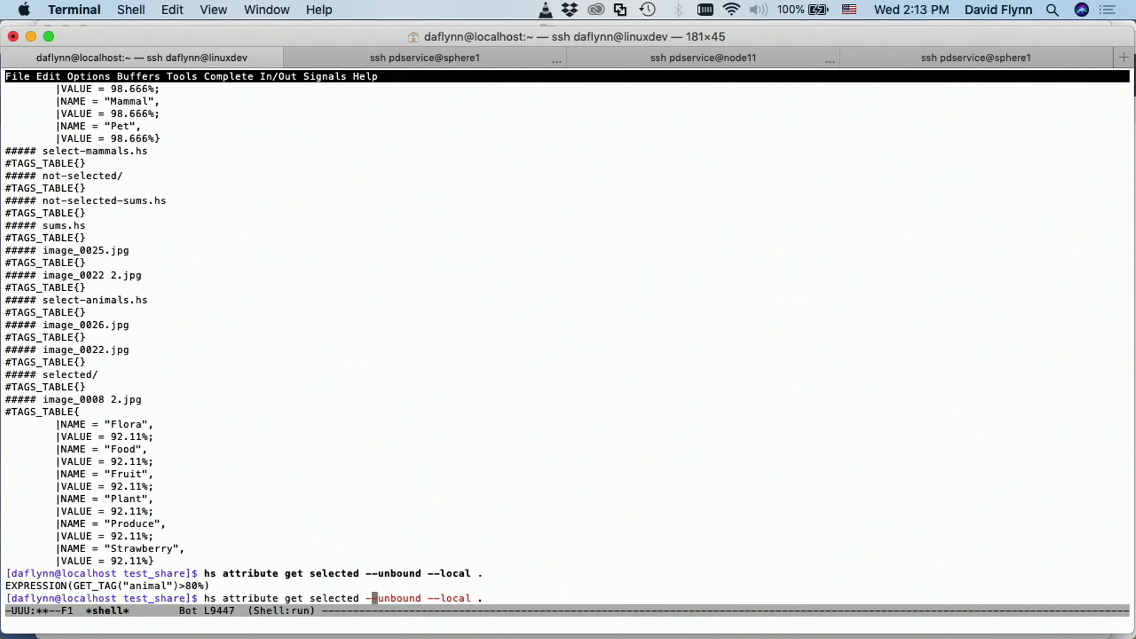
pyautogui.press('Left')
pyautogui.press('Delete')
pyautogui.press('Delete')
pyautogui.press('Delete')
pyautogui.press('Delete')
pyautogui.press('Delete')
pyautogui.press('Delete')
pyautogui.press('Delete')
pyautogui.press('Delete')
pyautogui.press('Delete')
pyautogui.press('Delete')
pyautogui.press('Delete')
pyautogui.press('Delete')
pyautogui.press('Delete')
pyautogui.press('Delete')
pyautogui.press('Delete')
pyautogui.press('Delete')
pyautogui.press('Delete')
pyautogui.press('Delete')
pyautogui.press('Delete')
pyautogui.write('*')
pyautogui.press('Return')
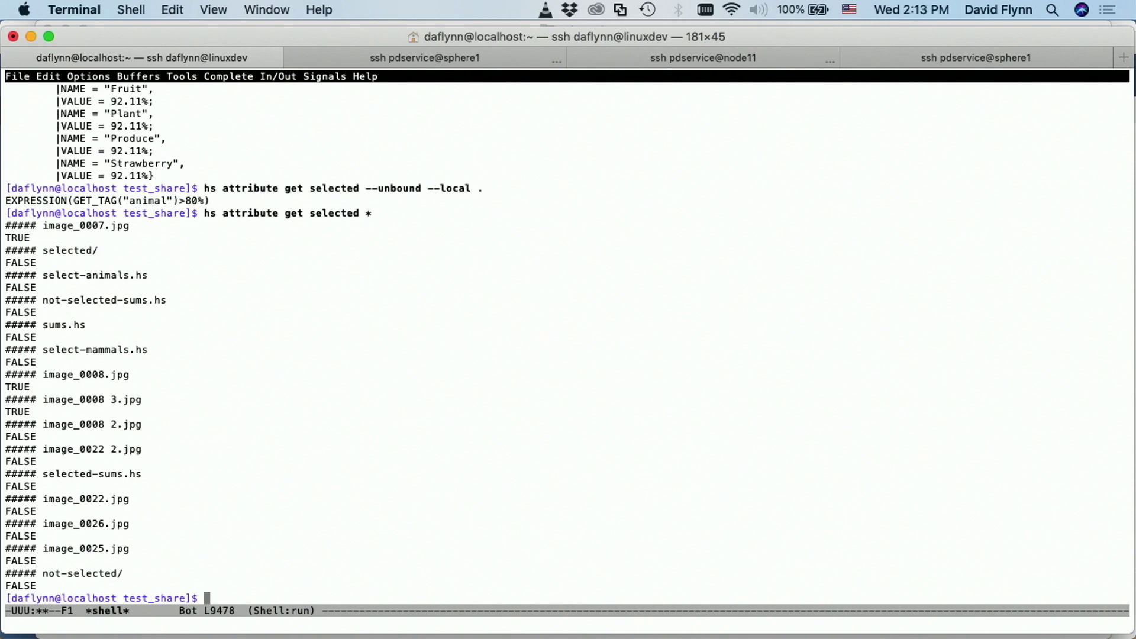
pyautogui.write('cd .collections')
pyautogui.press('Return')
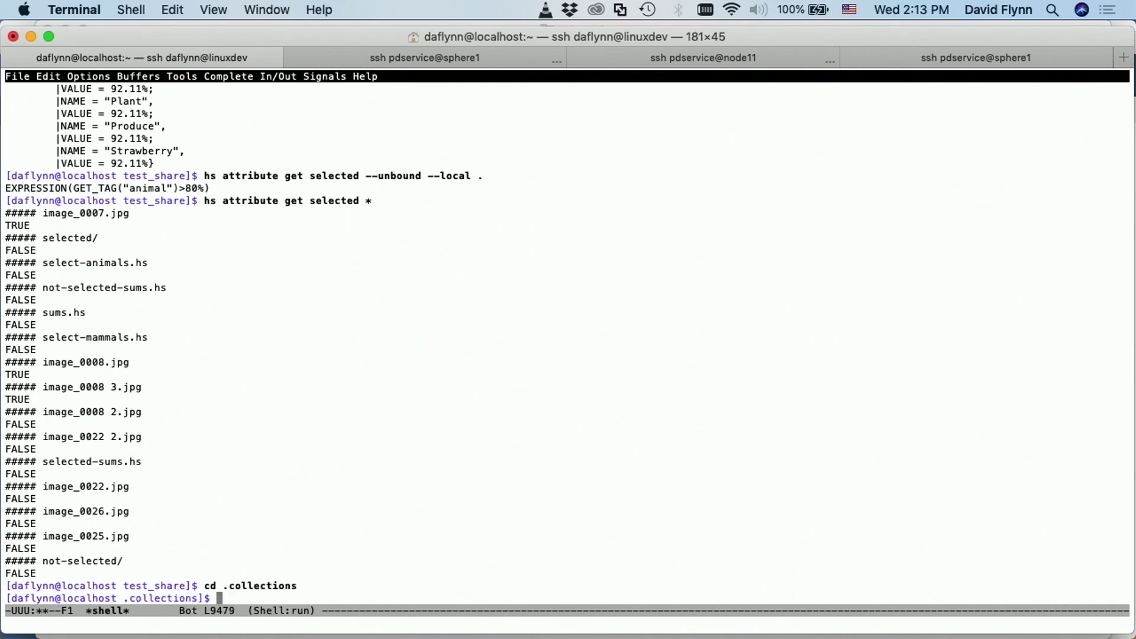
# List the collection directories with ls and ls -al.
pyautogui.write('ls')
pyautogui.press('Return')
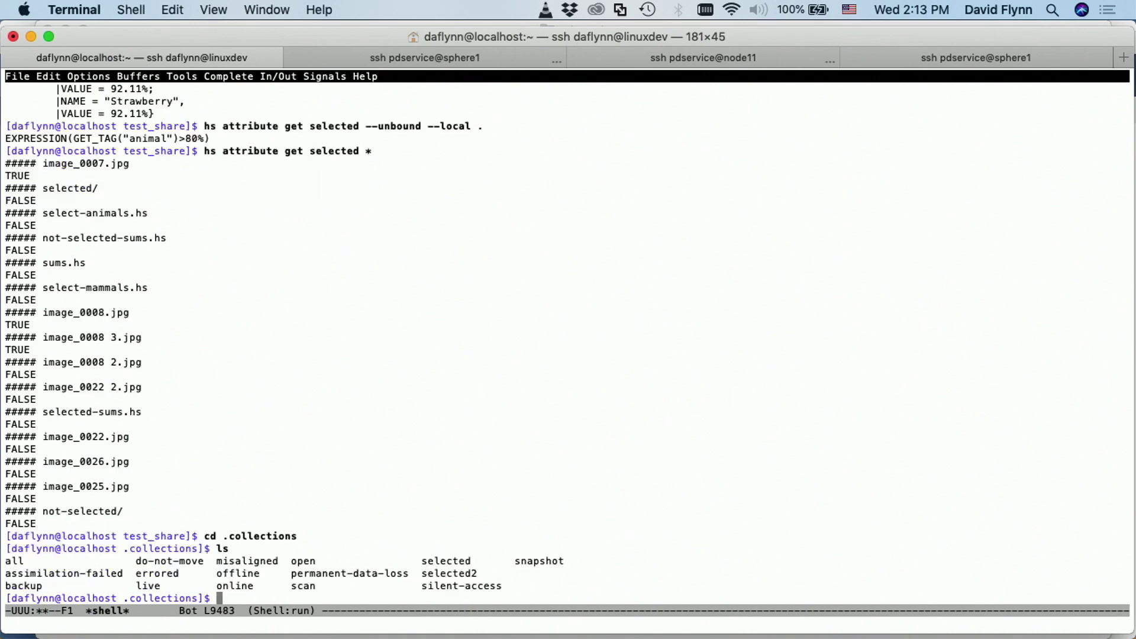
pyautogui.write('ls -al')
pyautogui.press('Return')
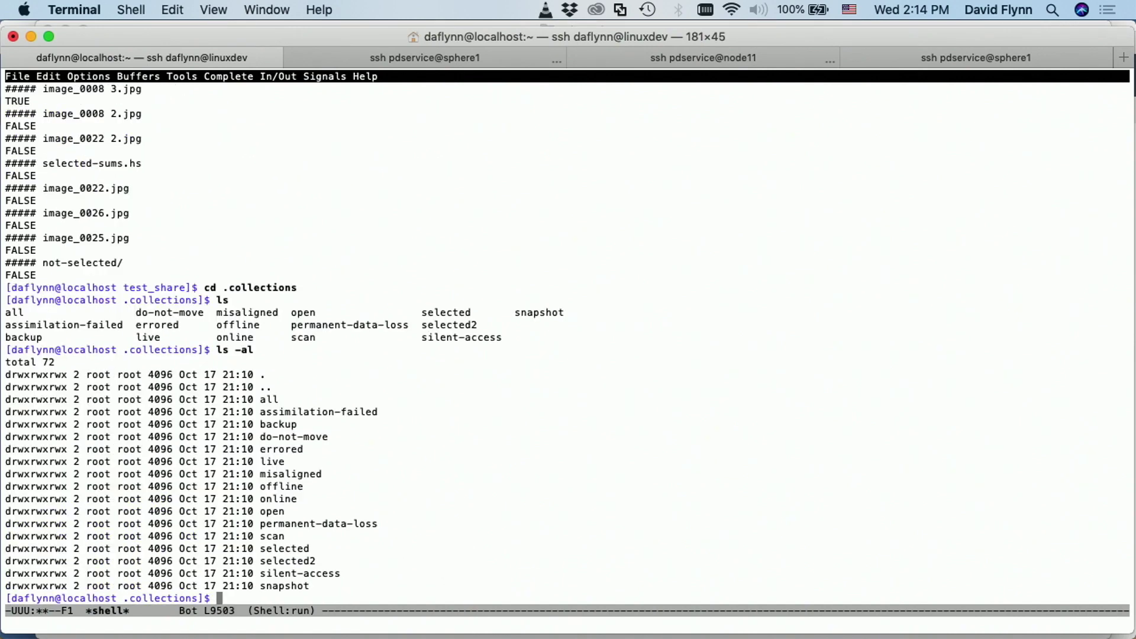
# Enter the selected collection, list its three jpg files with ls -al, and bring Finder back.
pyautogui.write('cd selected')
pyautogui.press('Return')
pyautogui.write('ls -al')
pyautogui.press('Return')
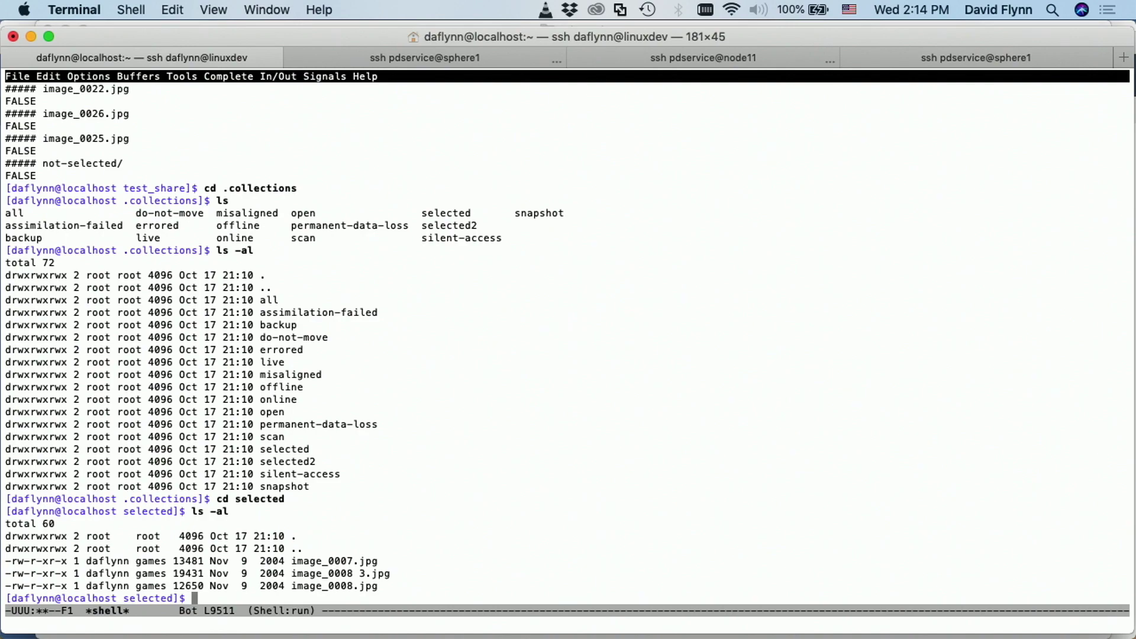
pyautogui.hotkey('ctrl', 'Up')
pyautogui.click(821, 429)
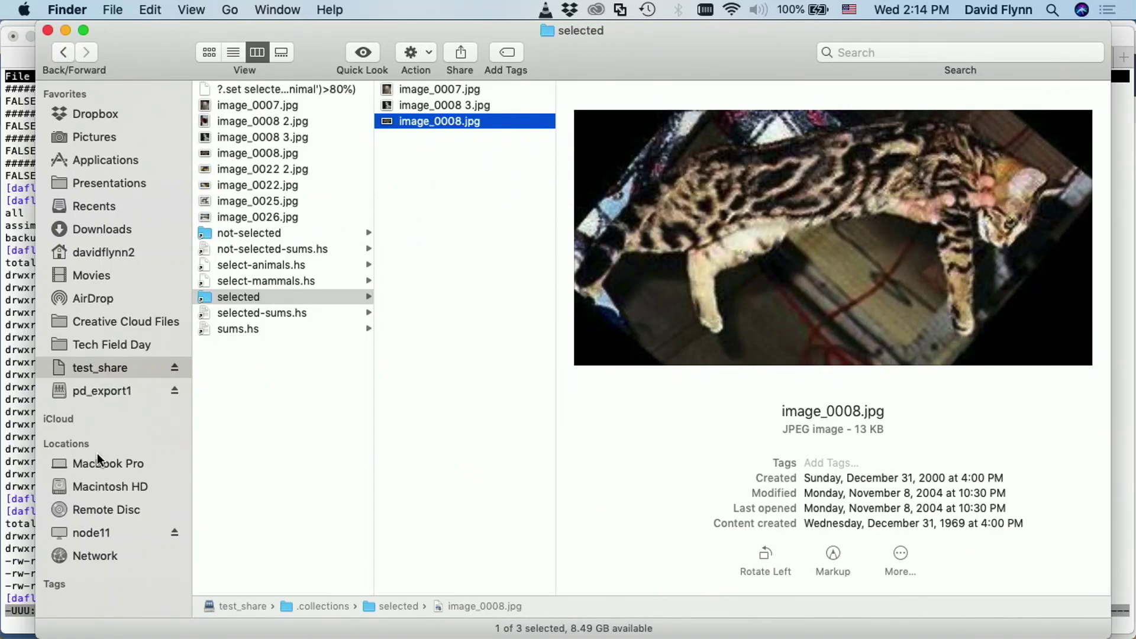
# Bring the Finder window showing the selected collection forward.
pyautogui.click(22, 496)
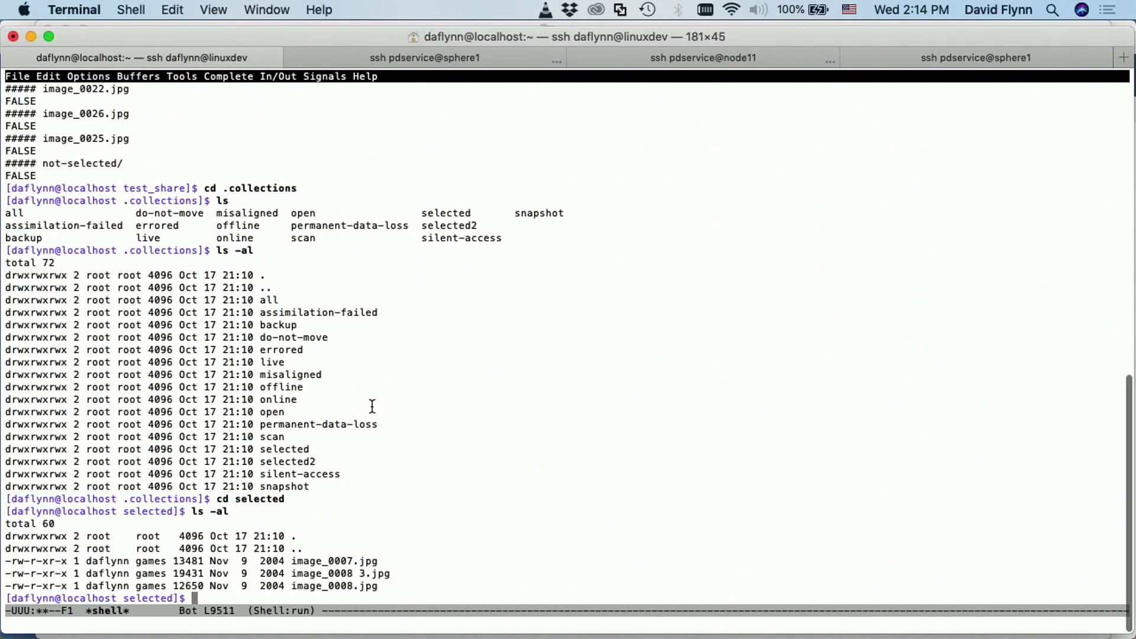
pyautogui.scroll(10, 372, 406)
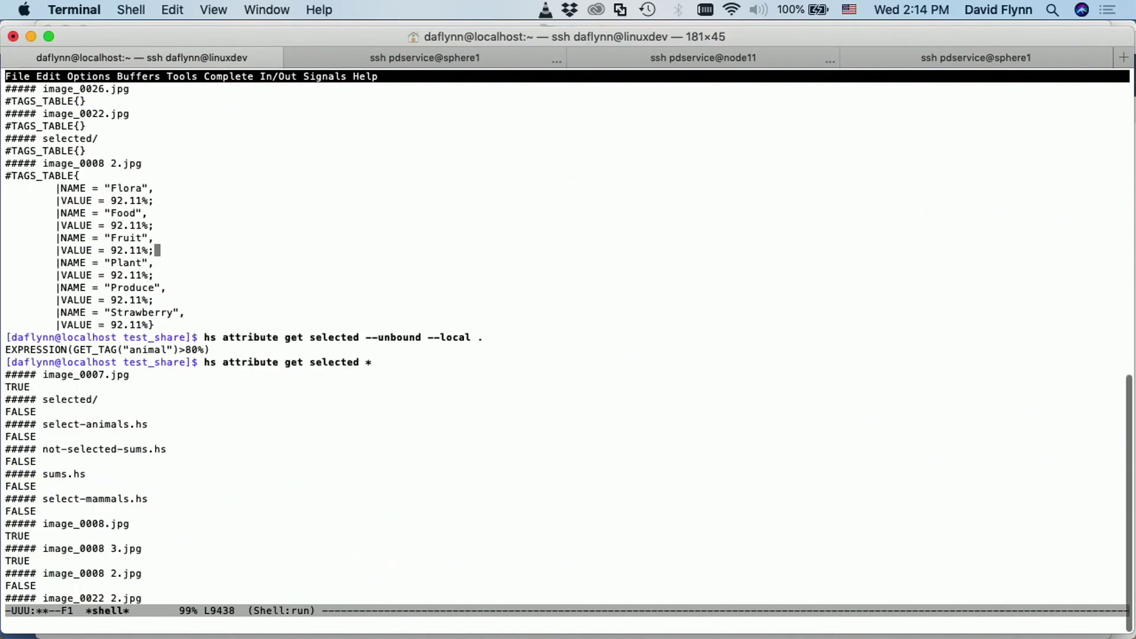
pyautogui.moveTo(3, 636)
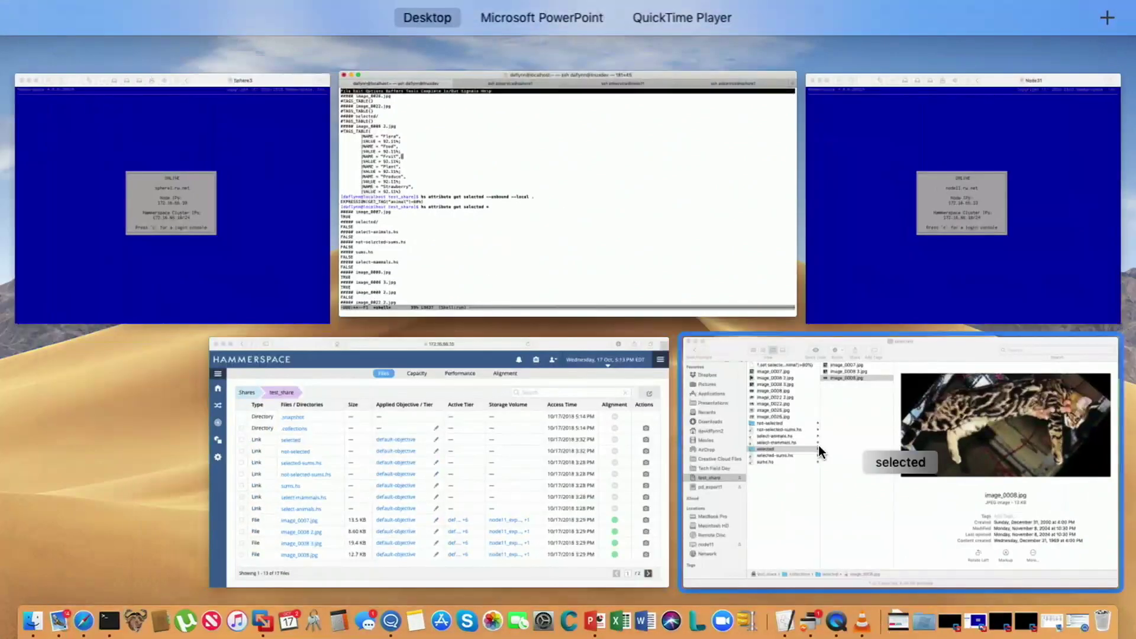
pyautogui.click(818, 445)
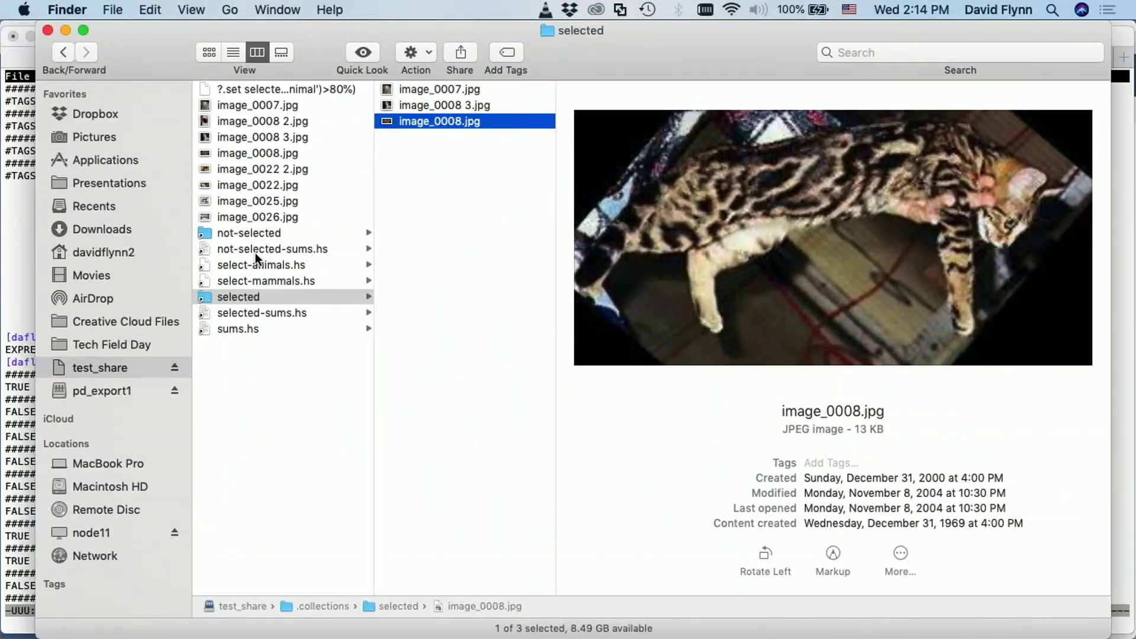
# Preview the five not-selected images, reopen the selected folder, and show all windows together.
pyautogui.click(279, 233)
pyautogui.click(471, 89)
pyautogui.click(458, 105)
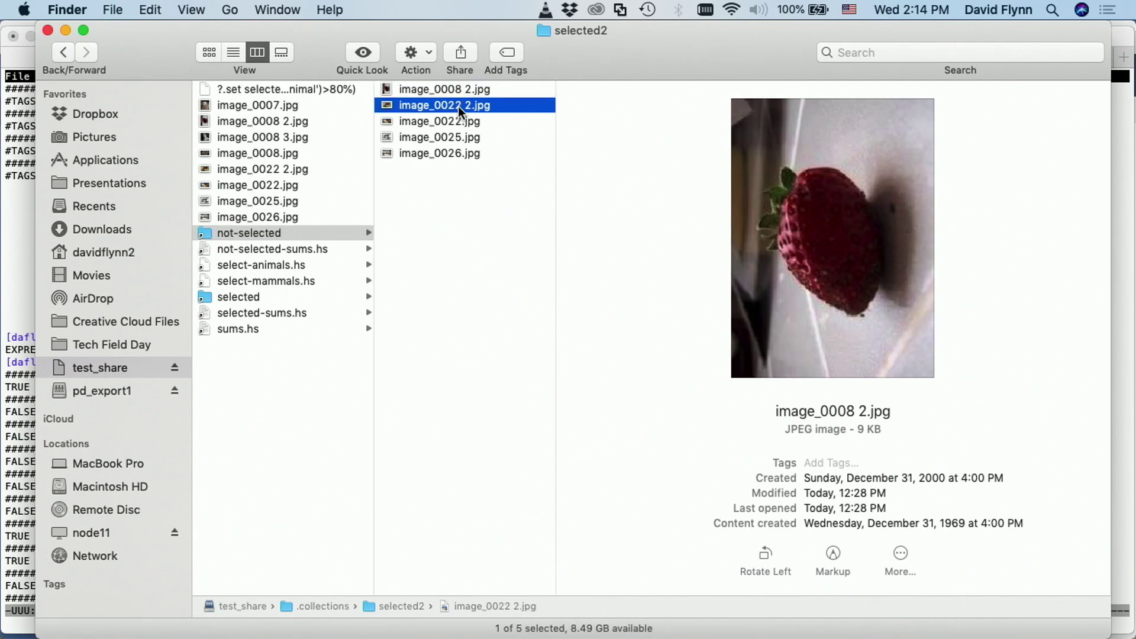
pyautogui.click(456, 121)
pyautogui.click(454, 136)
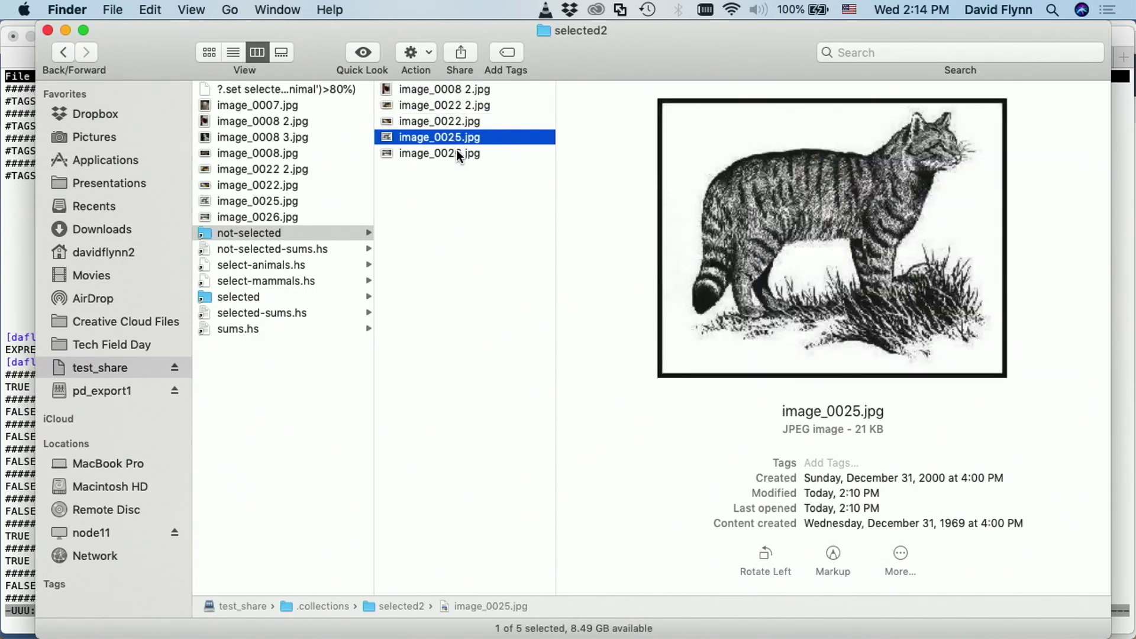
pyautogui.click(456, 152)
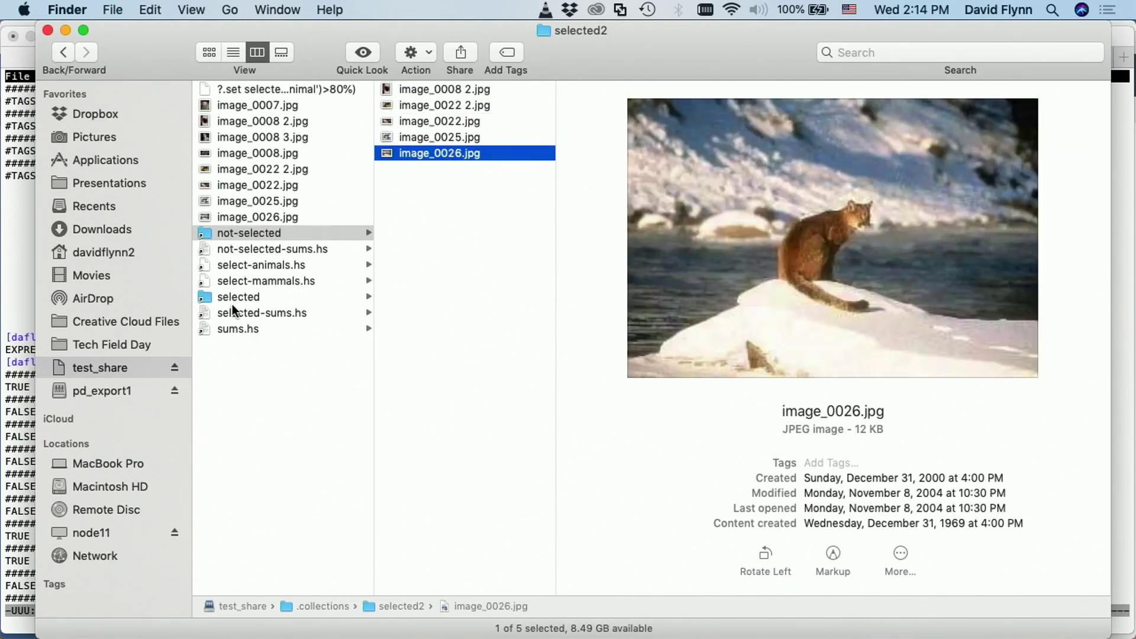
pyautogui.click(261, 299)
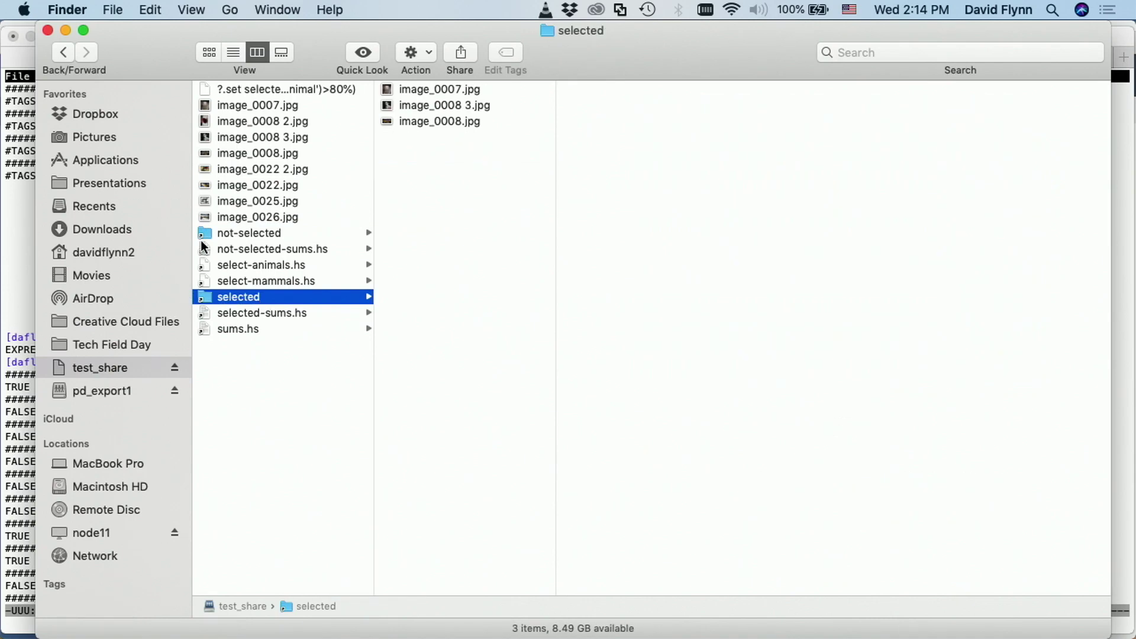
pyautogui.hotkey('ctrl', 'Up')
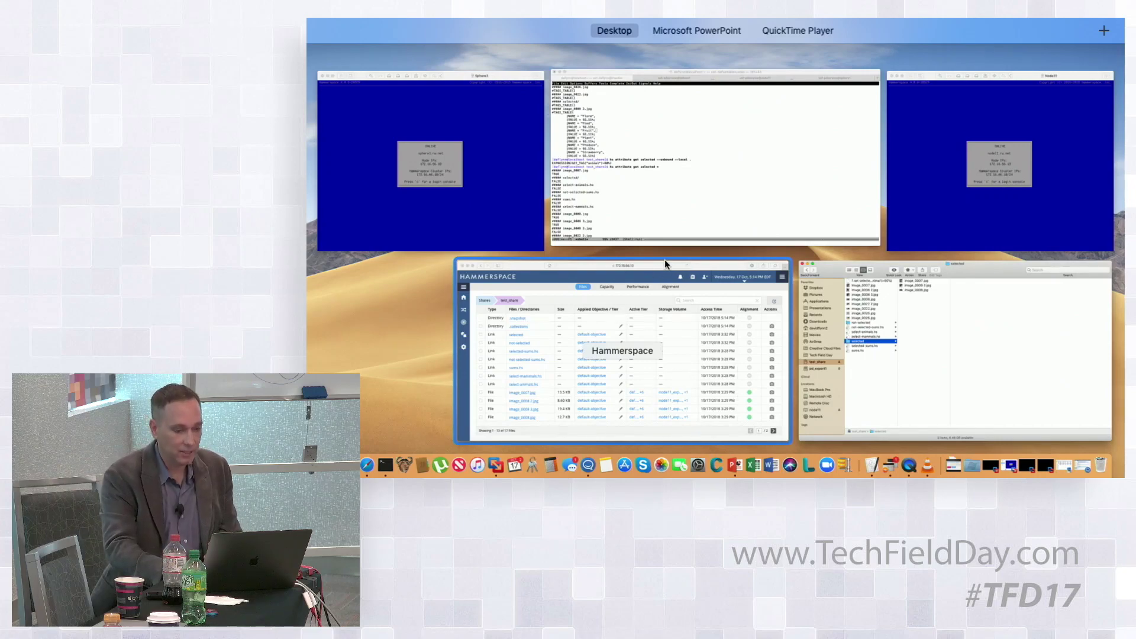
# Check which storage volumes hold test_share images, including image_0008.jpg, then return to Infrastructure & Data.
pyautogui.click(665, 264)
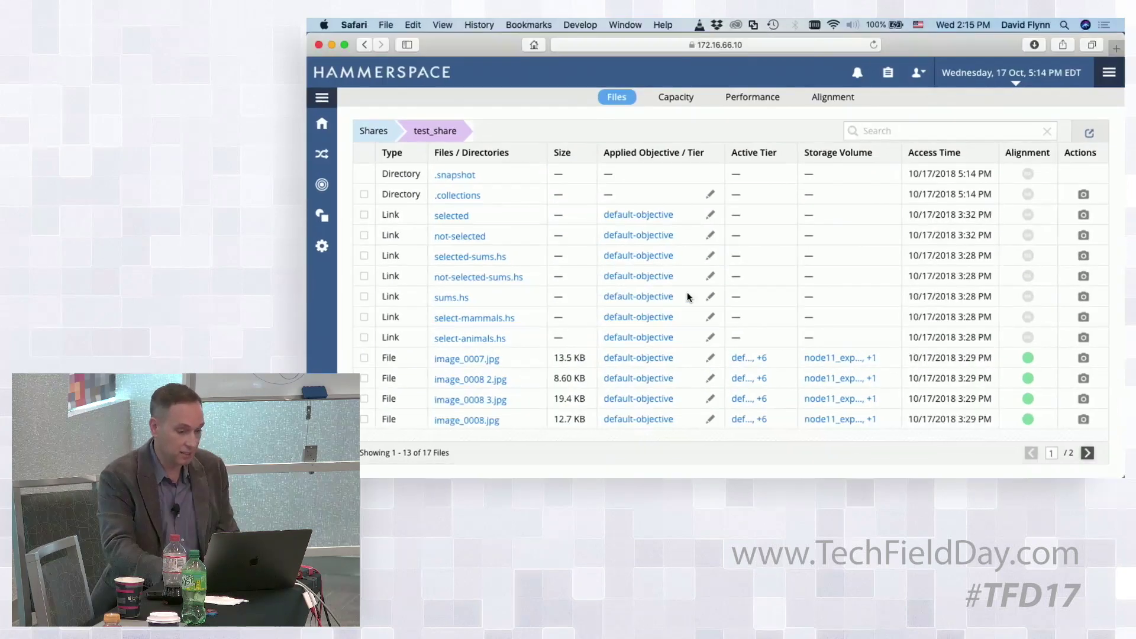
pyautogui.click(840, 359)
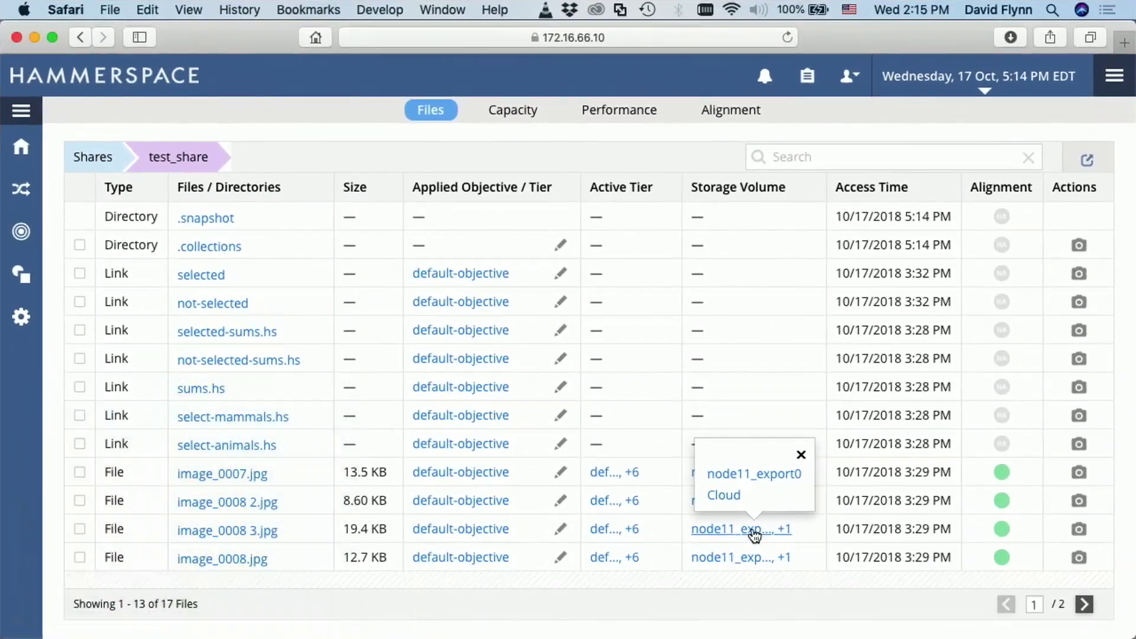
pyautogui.click(755, 533)
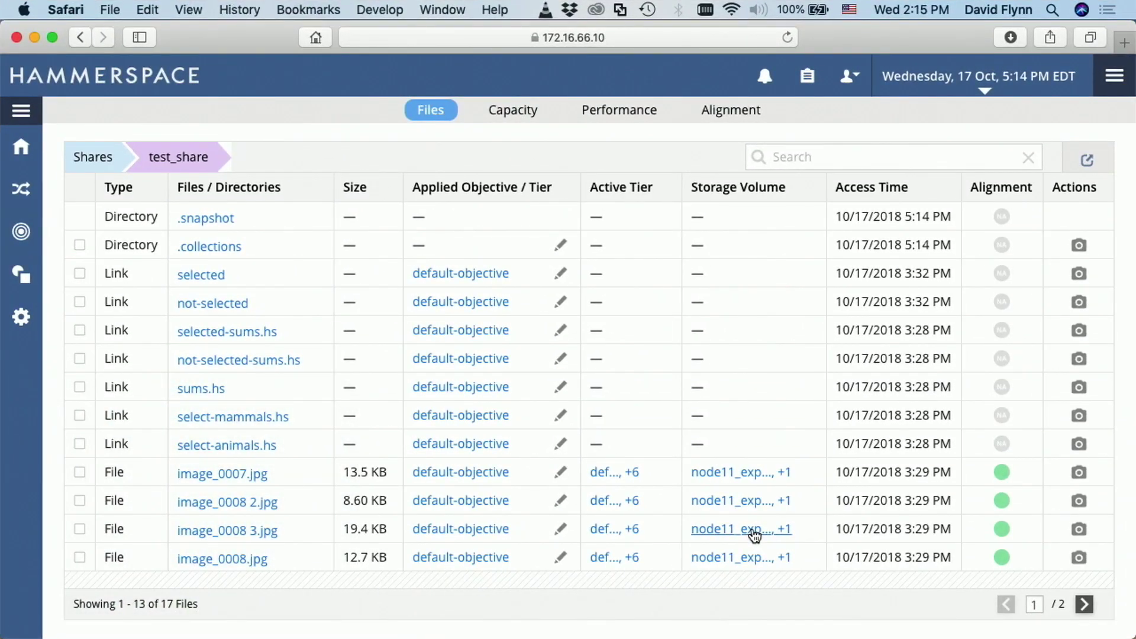
pyautogui.click(739, 558)
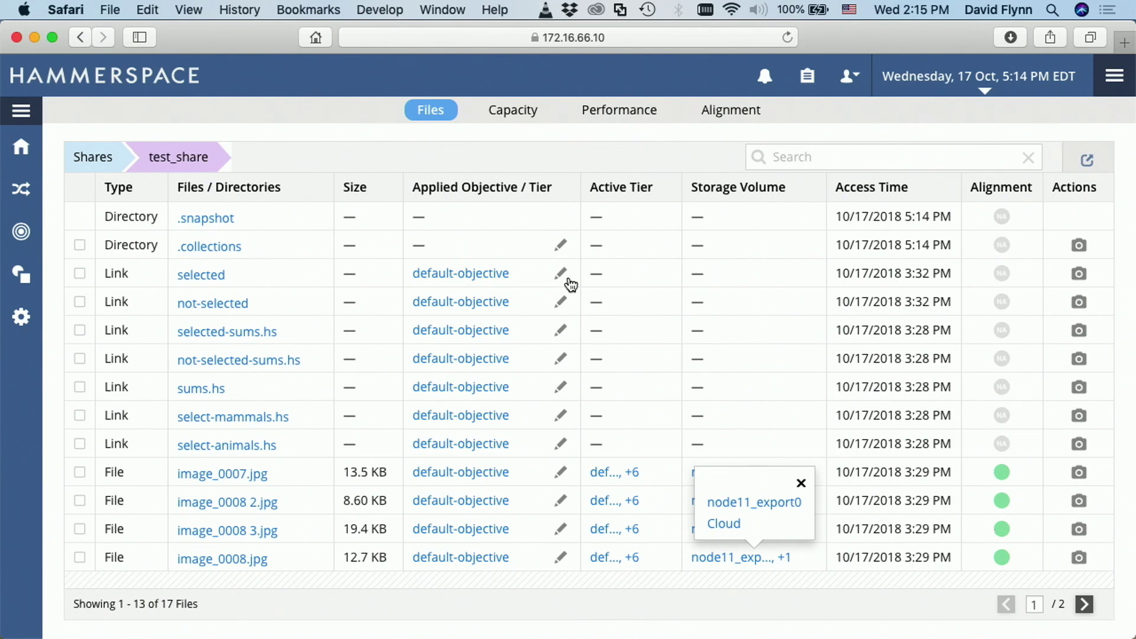
pyautogui.click(270, 516)
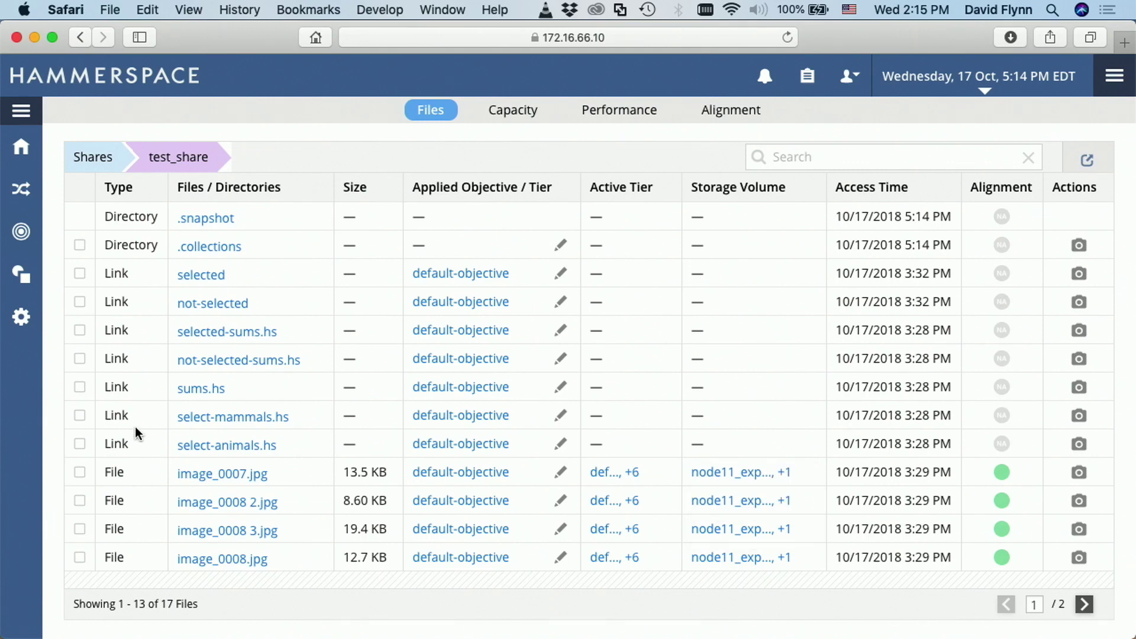
pyautogui.click(21, 274)
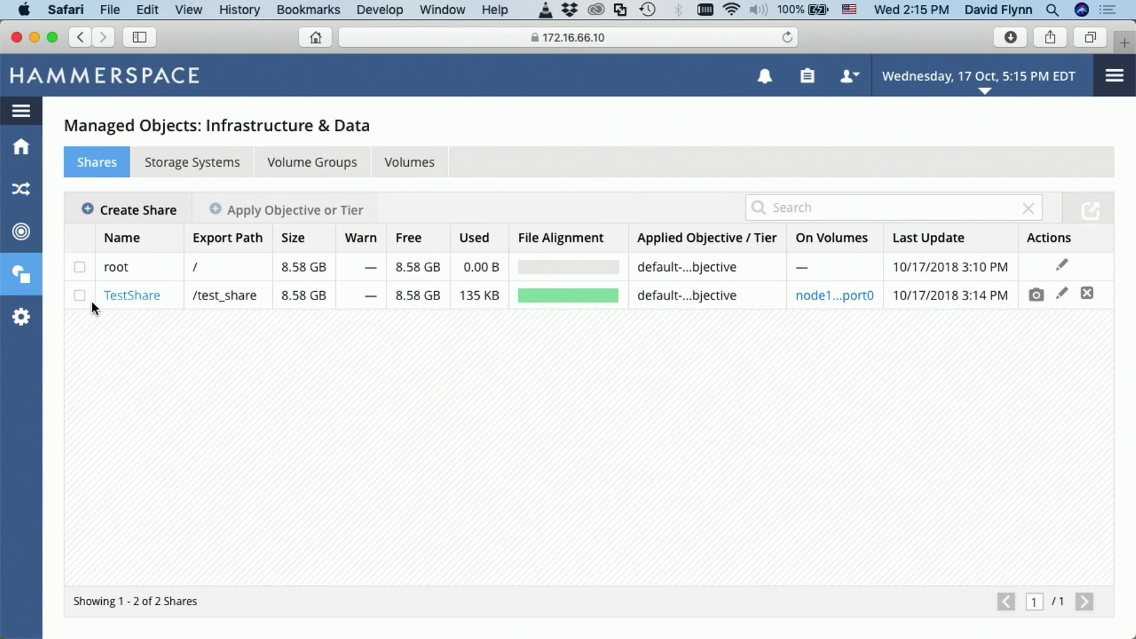
# Start adding node11.rw.net:/pd_export1 from Storage Systems and advance to the Assimilate Data step.
pyautogui.click(168, 174)
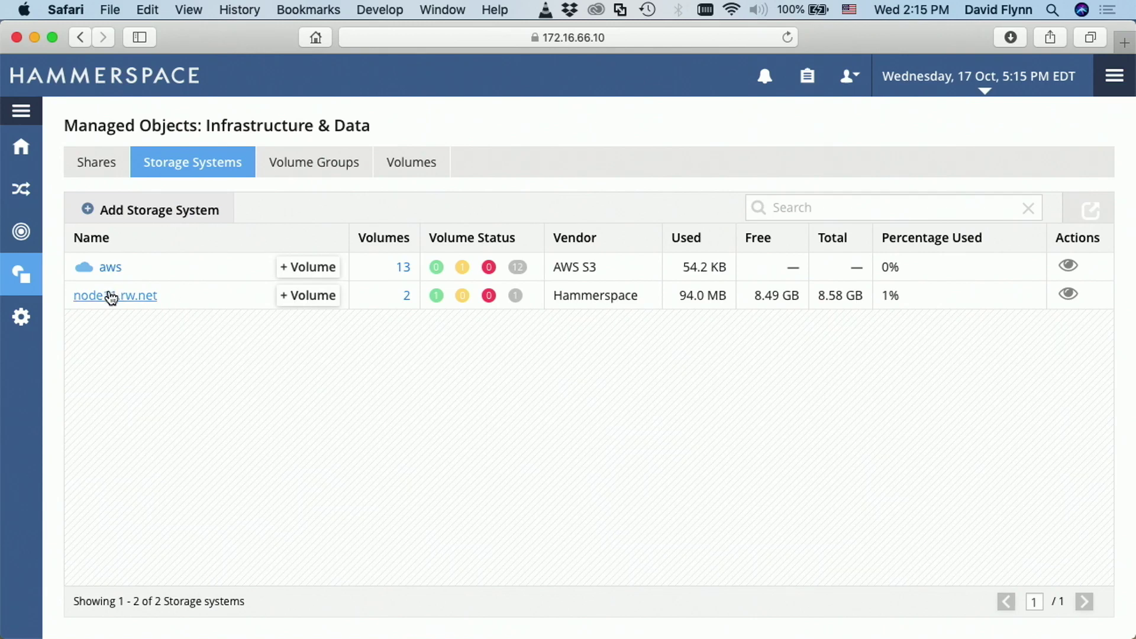
pyautogui.click(301, 301)
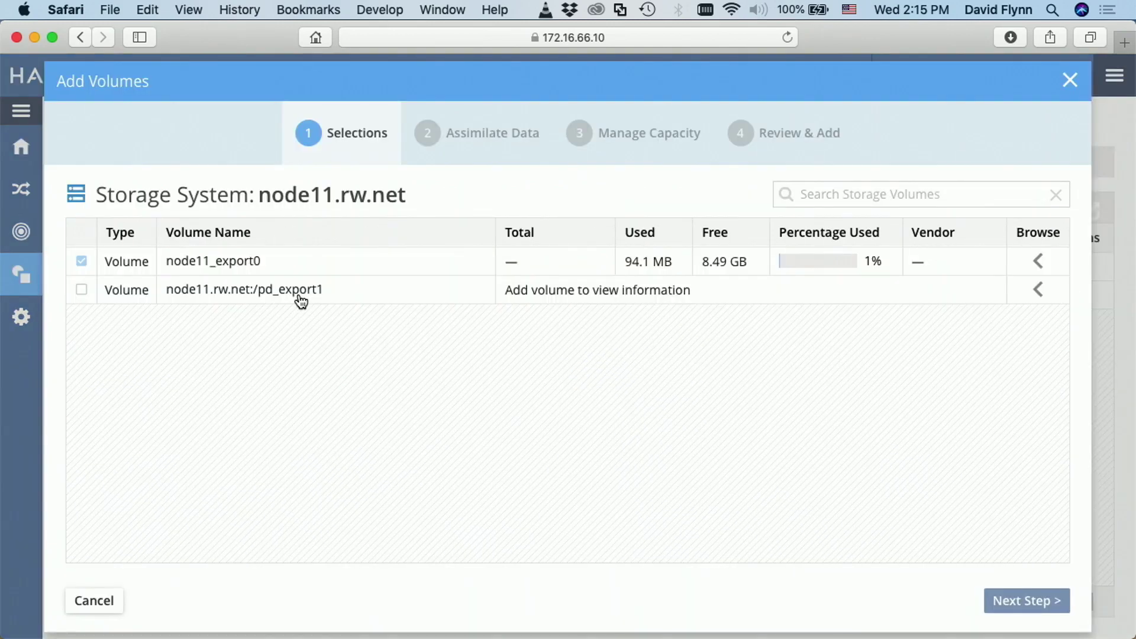
pyautogui.click(82, 289)
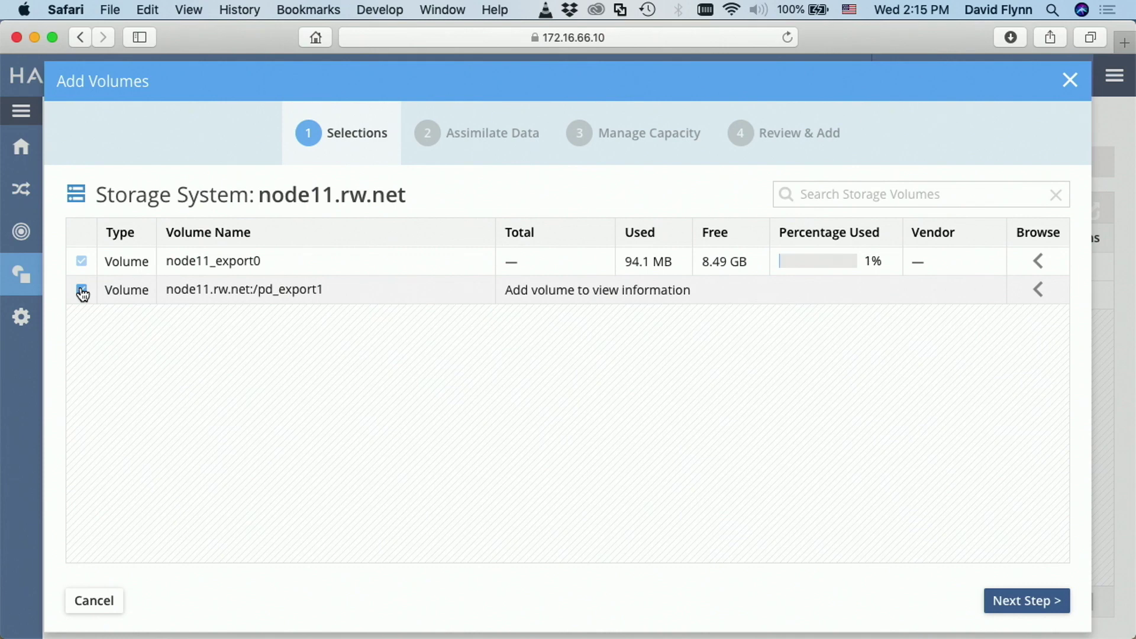
pyautogui.click(1036, 600)
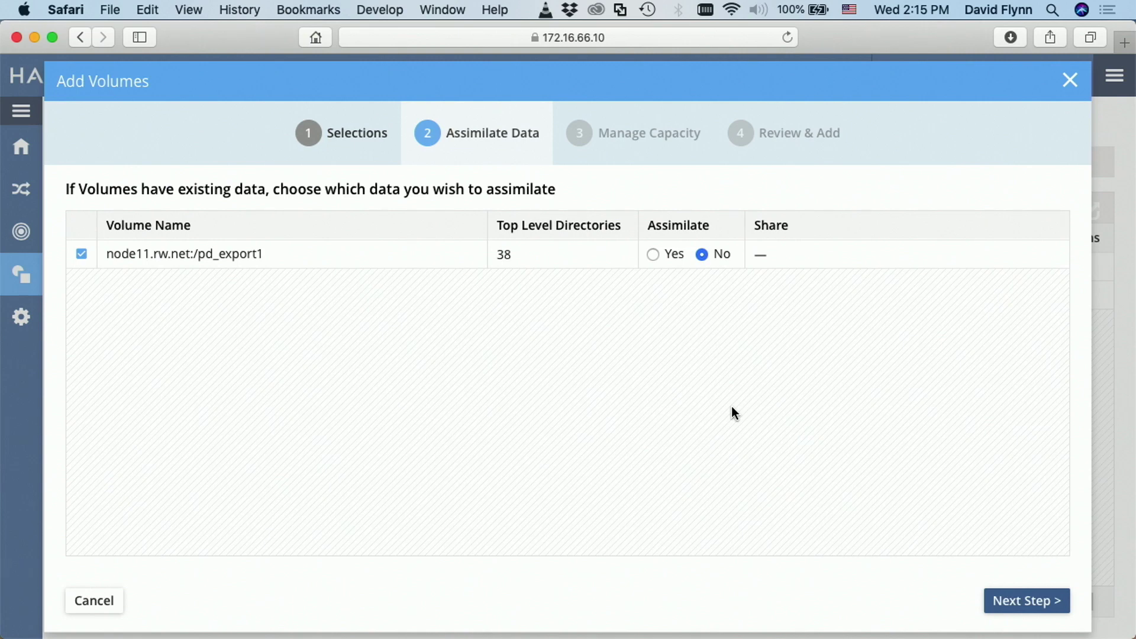
# Choose to assimilate pd_export1's data into the existing share TestShare under path 'images'.
pyautogui.click(653, 254)
pyautogui.click(798, 258)
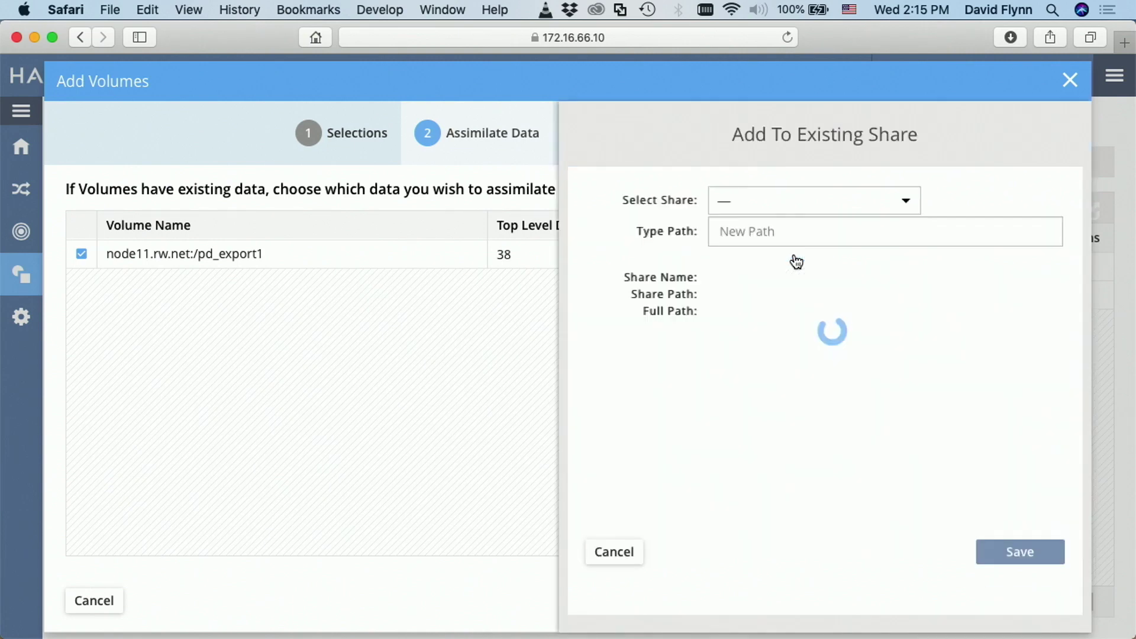
pyautogui.click(781, 219)
pyautogui.click(773, 212)
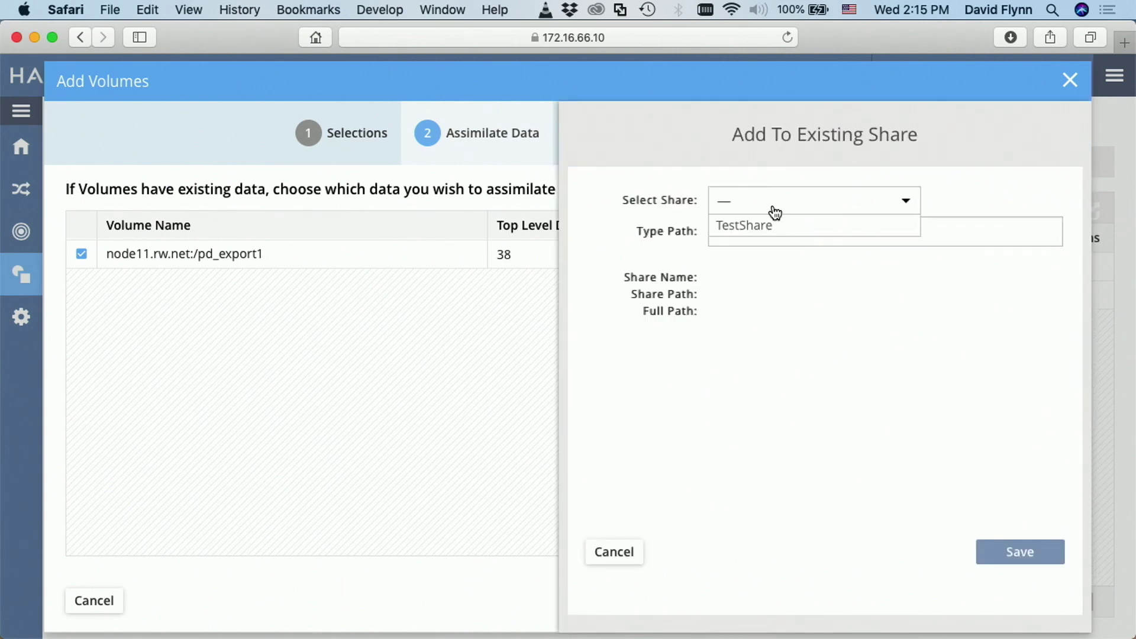
pyautogui.click(763, 221)
pyautogui.click(749, 232)
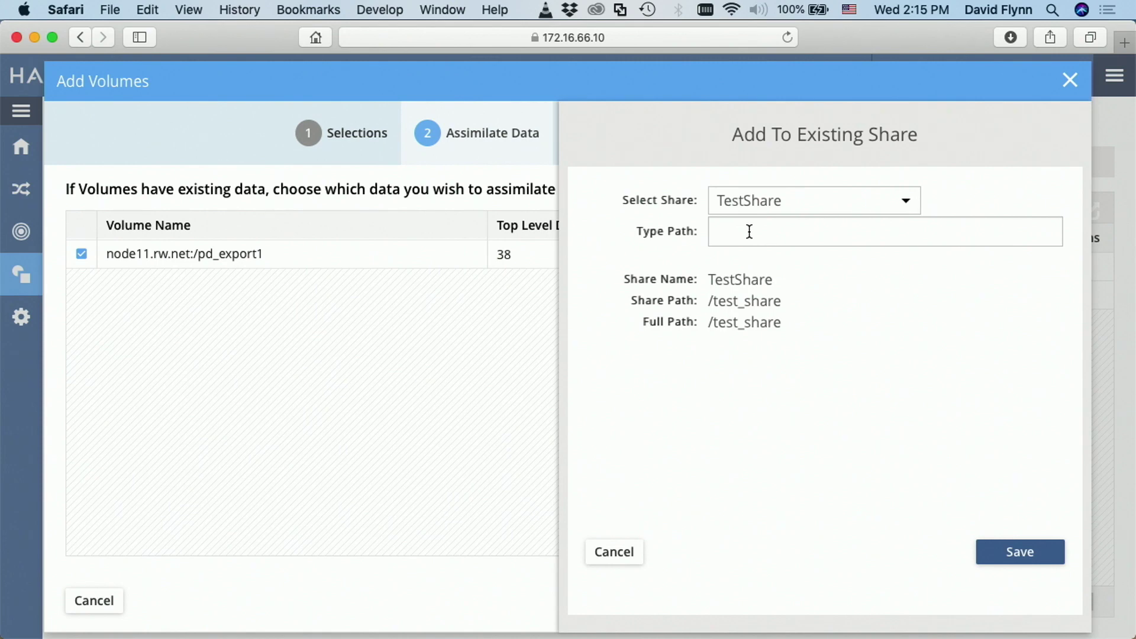
pyautogui.write('images')
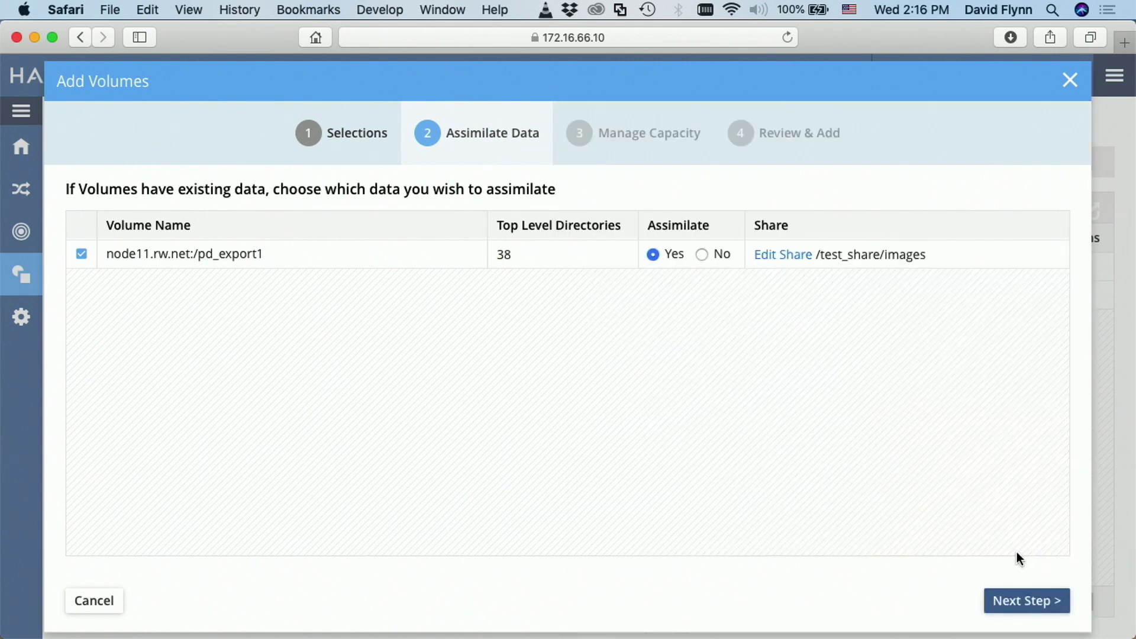
# Keep the default capacity settings, review, and confirm adding the pd_export1 volume.
pyautogui.click(1034, 597)
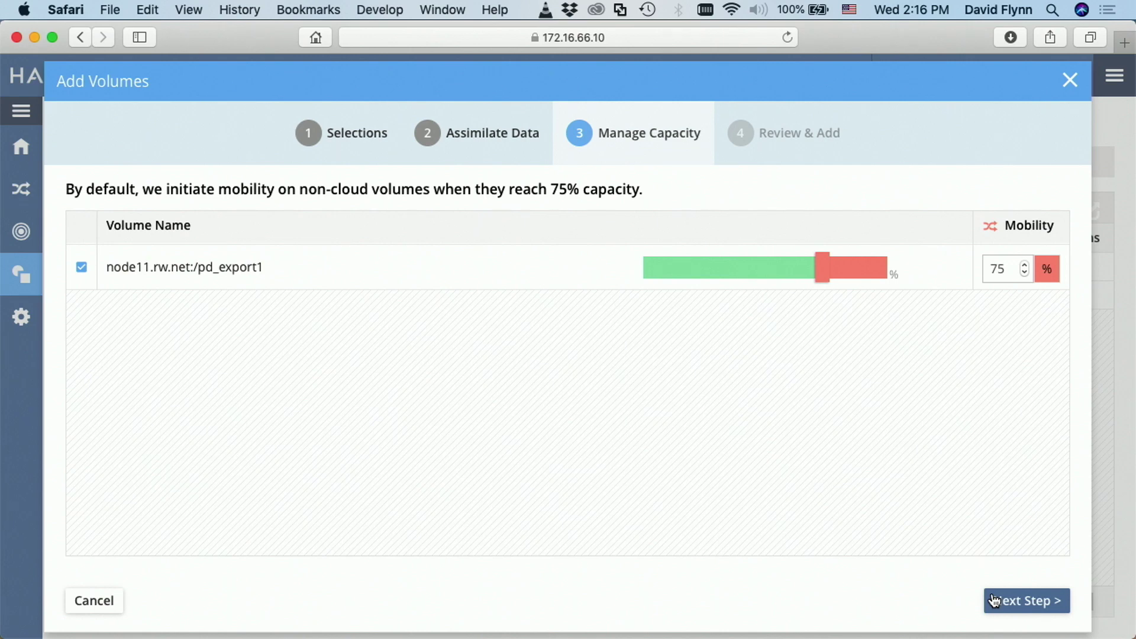
pyautogui.click(1030, 602)
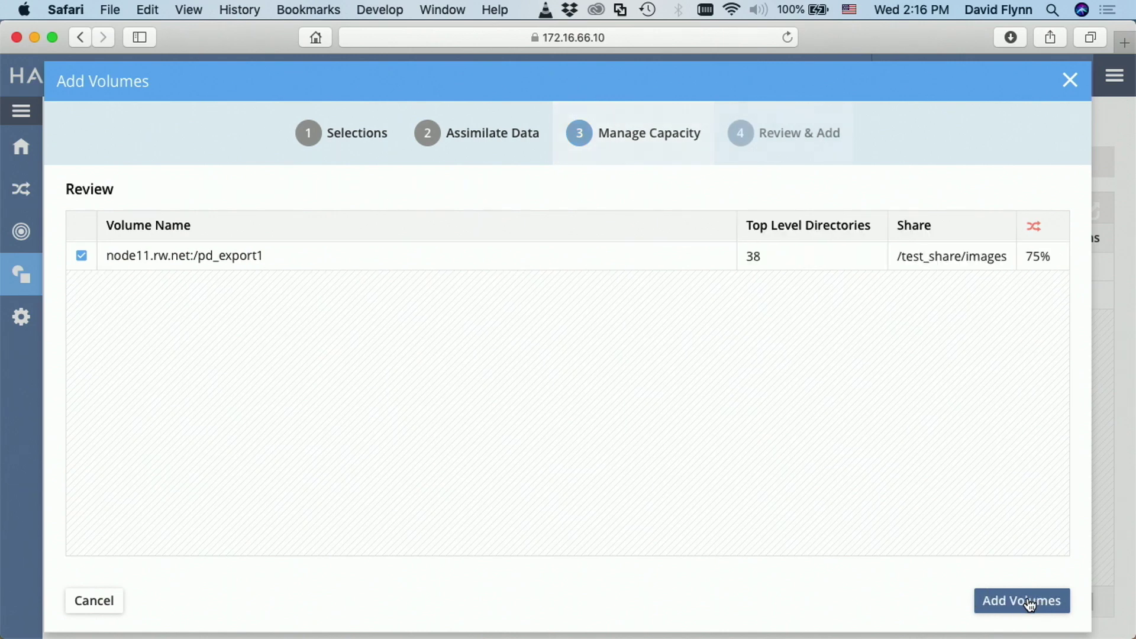
pyautogui.click(1030, 602)
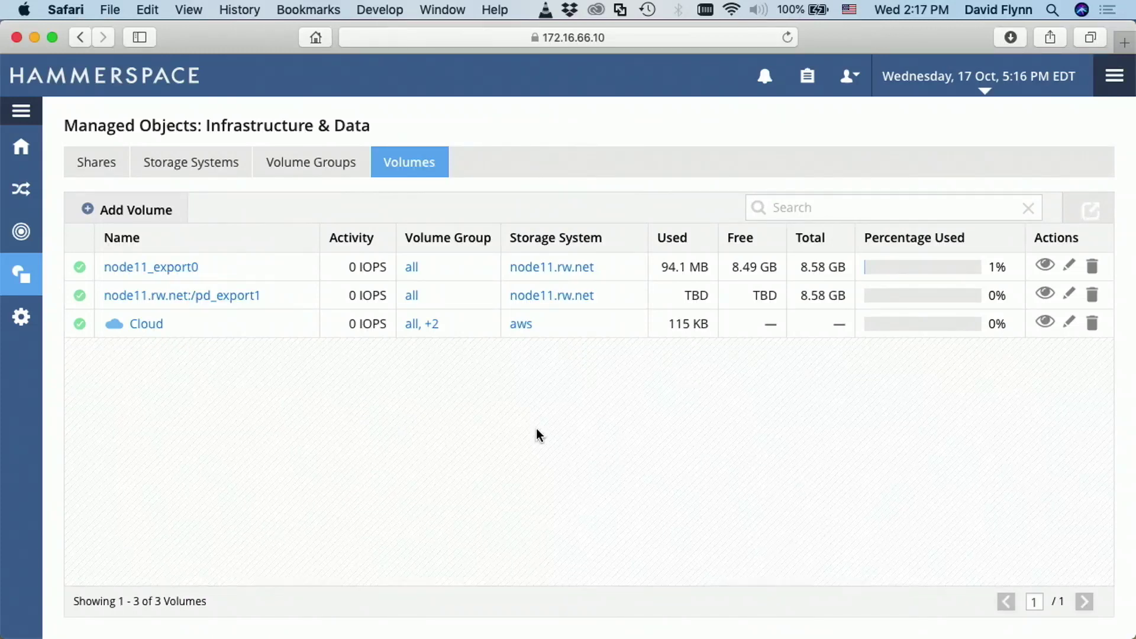
# Open TestShare's images folder on the second page and check where image_0008 3.jpg is stored.
pyautogui.click(22, 273)
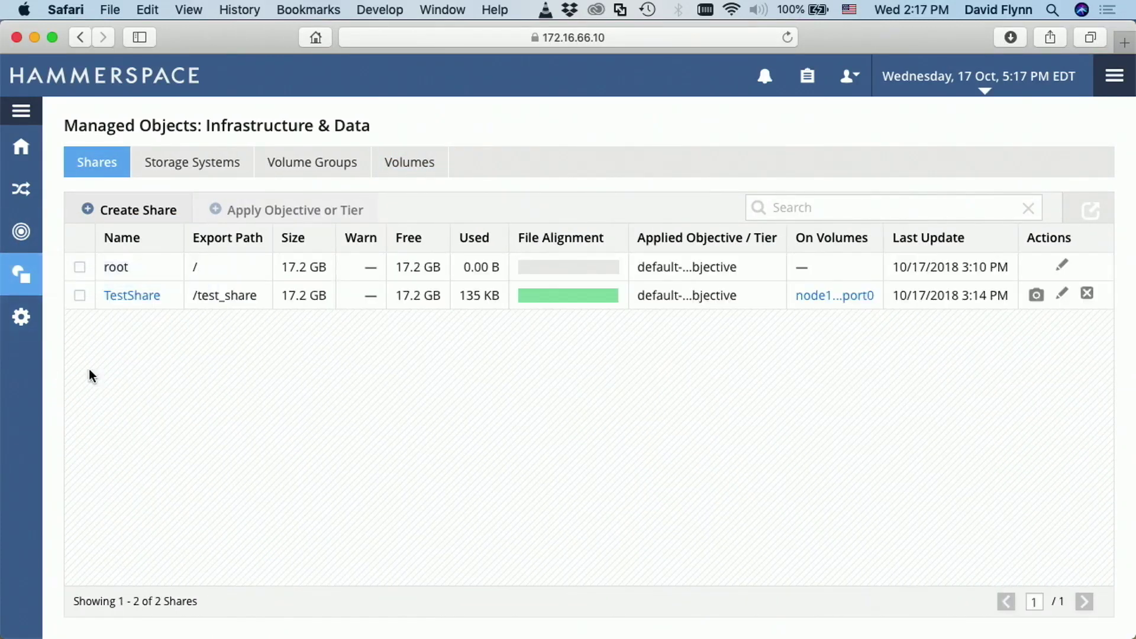
pyautogui.click(115, 299)
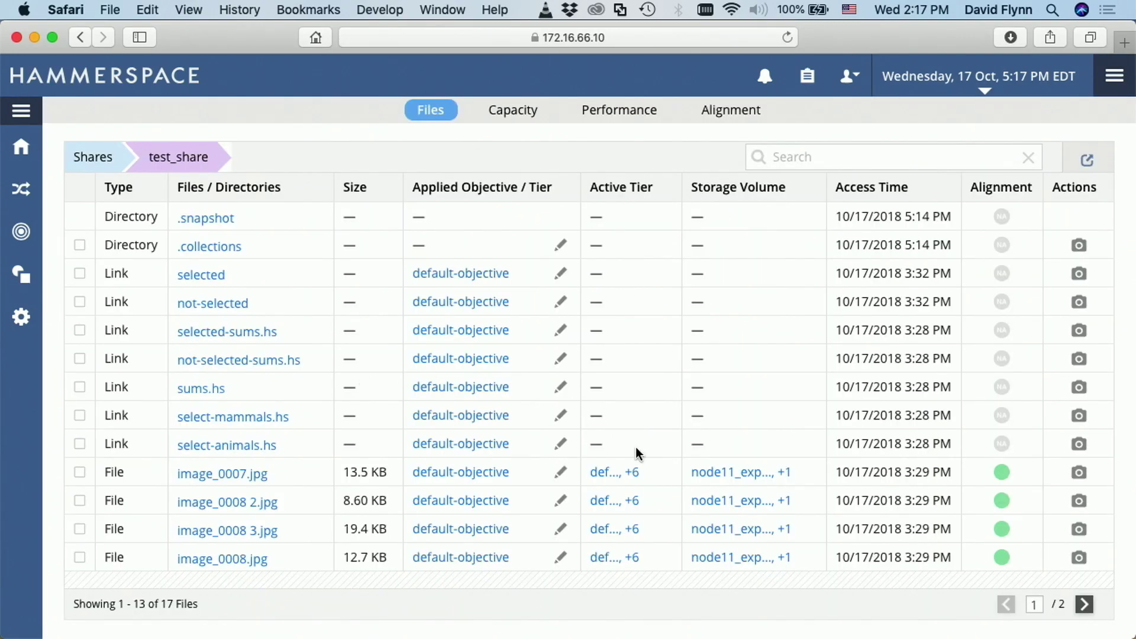
pyautogui.click(1086, 606)
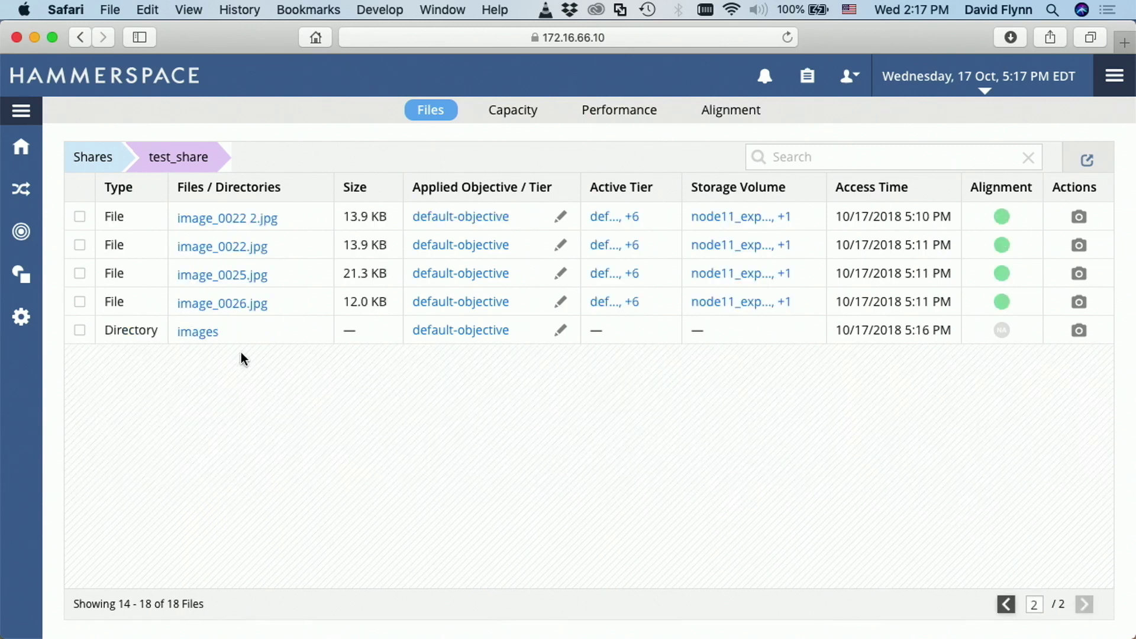
pyautogui.click(199, 332)
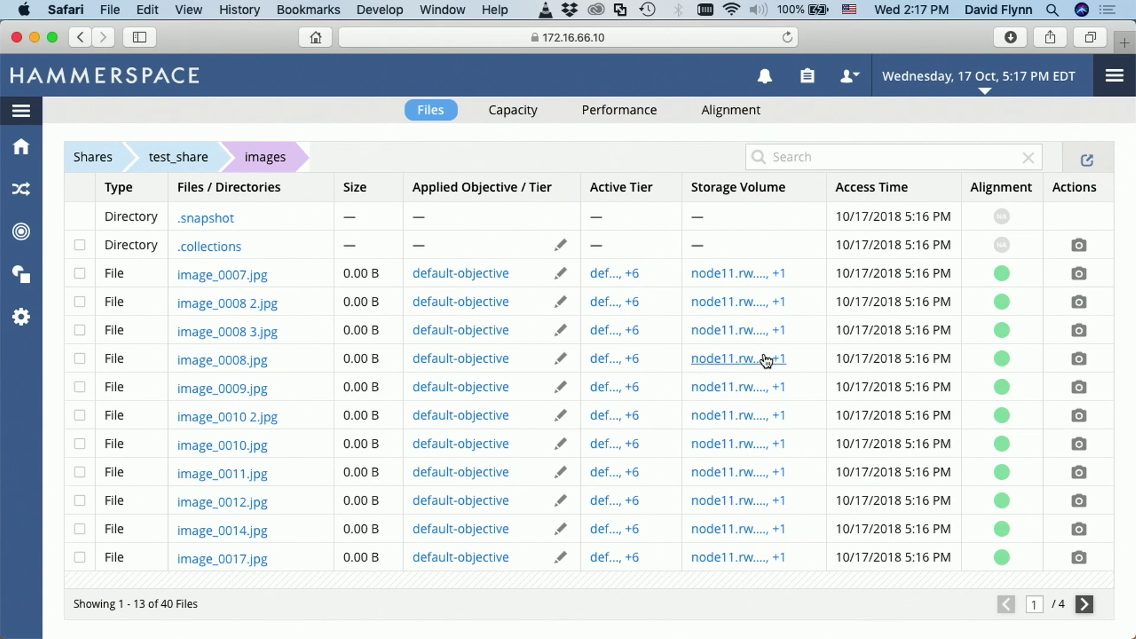
pyautogui.click(753, 332)
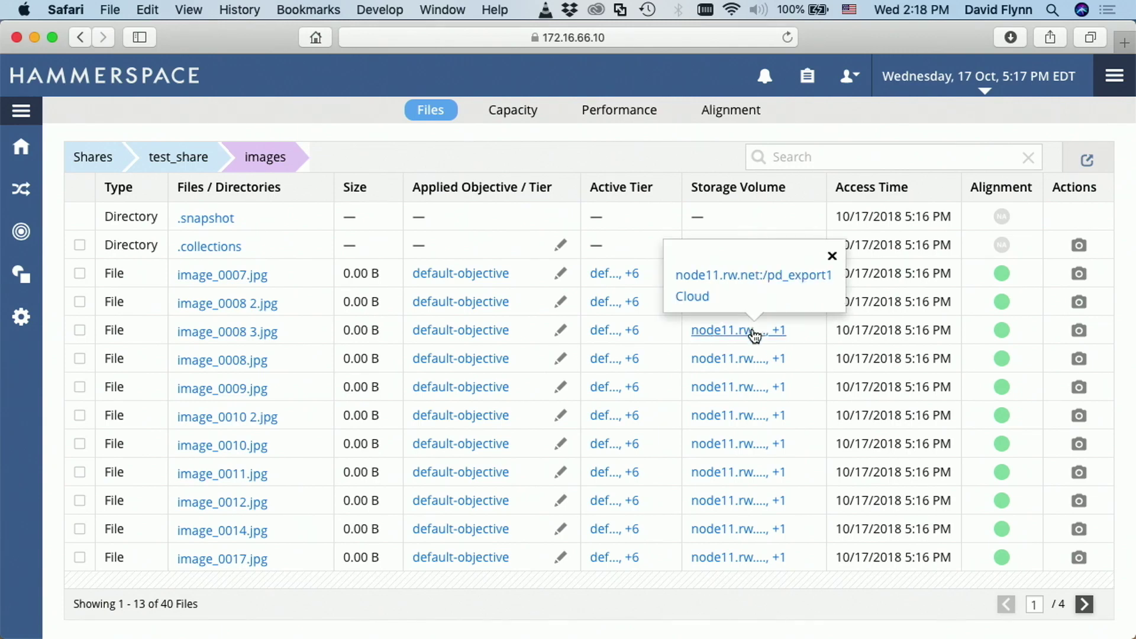
pyautogui.click(753, 332)
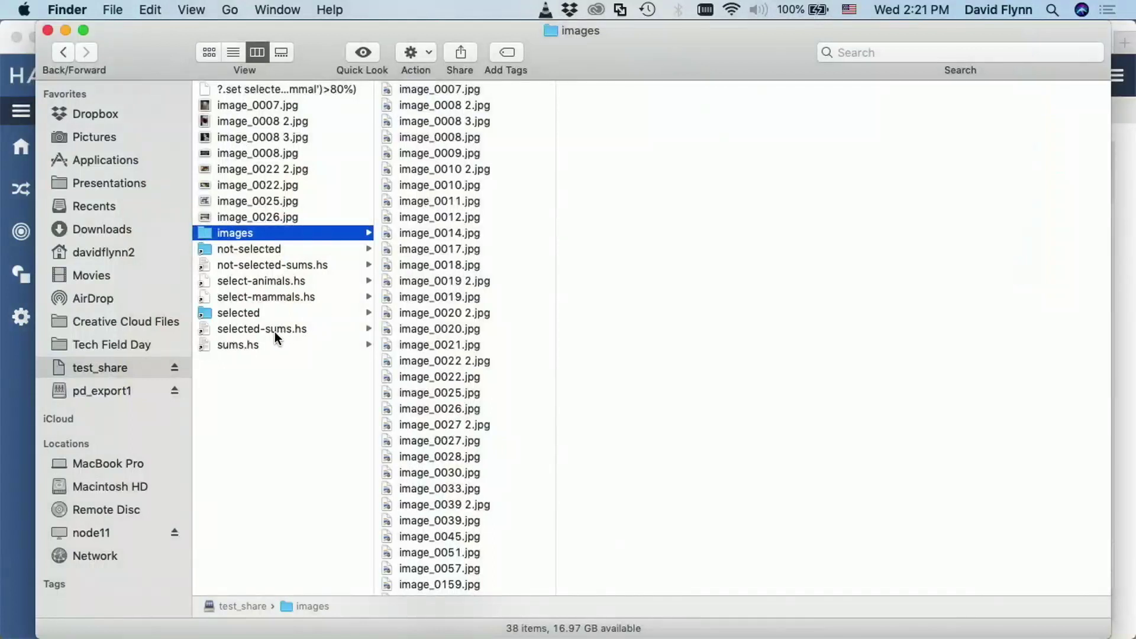
# Browse the selected collection's images folder and preview image_0008 3.jpg.
pyautogui.click(253, 314)
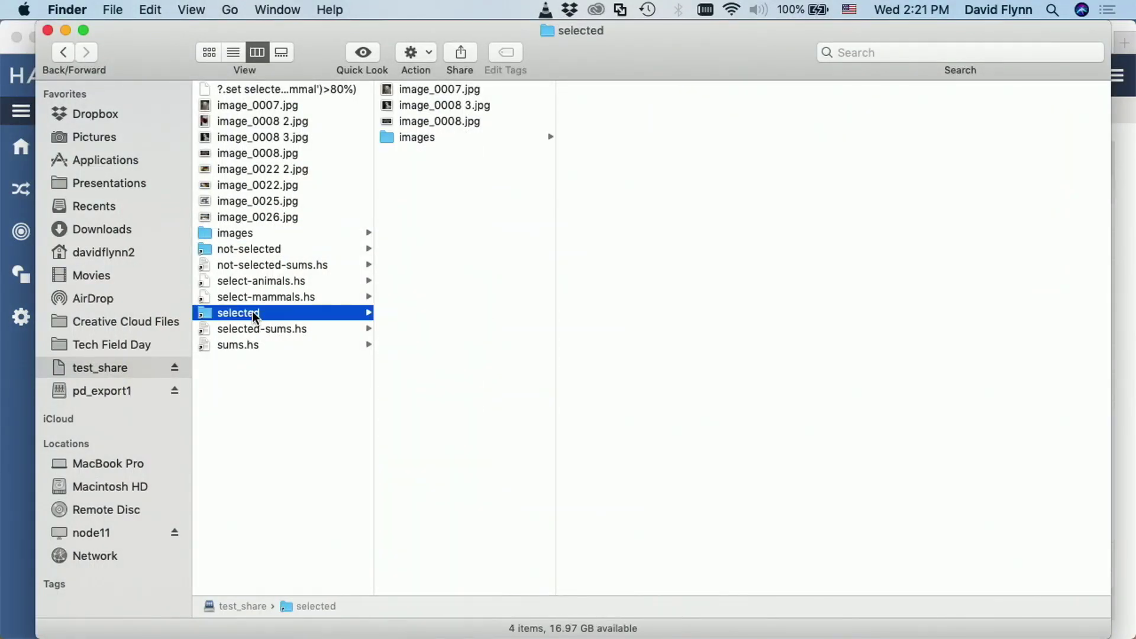
pyautogui.click(416, 141)
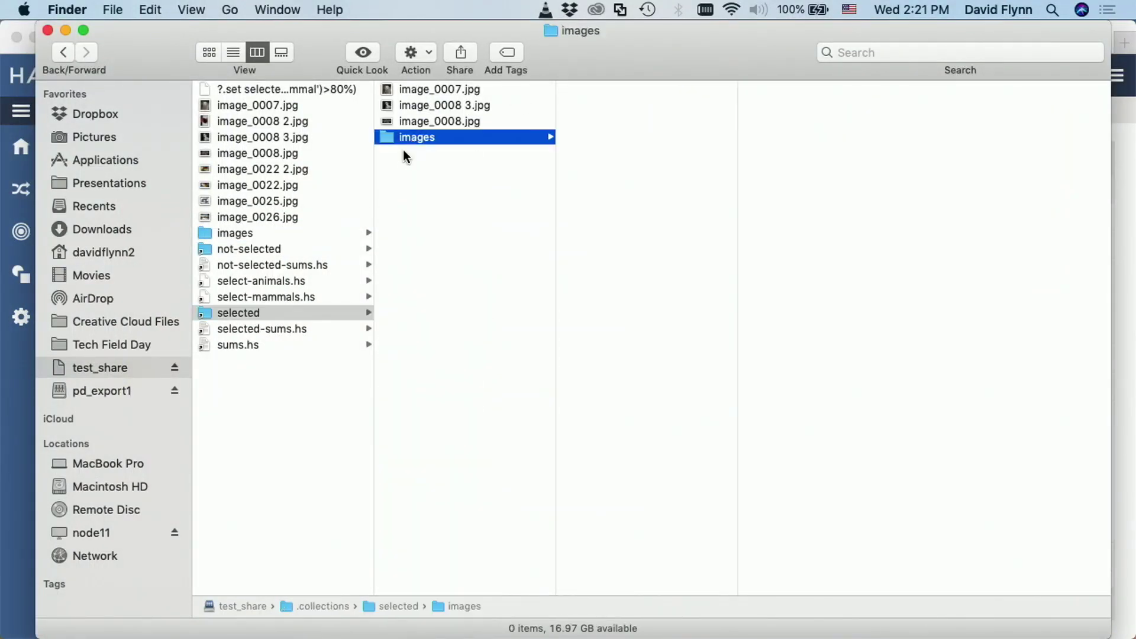
pyautogui.click(420, 110)
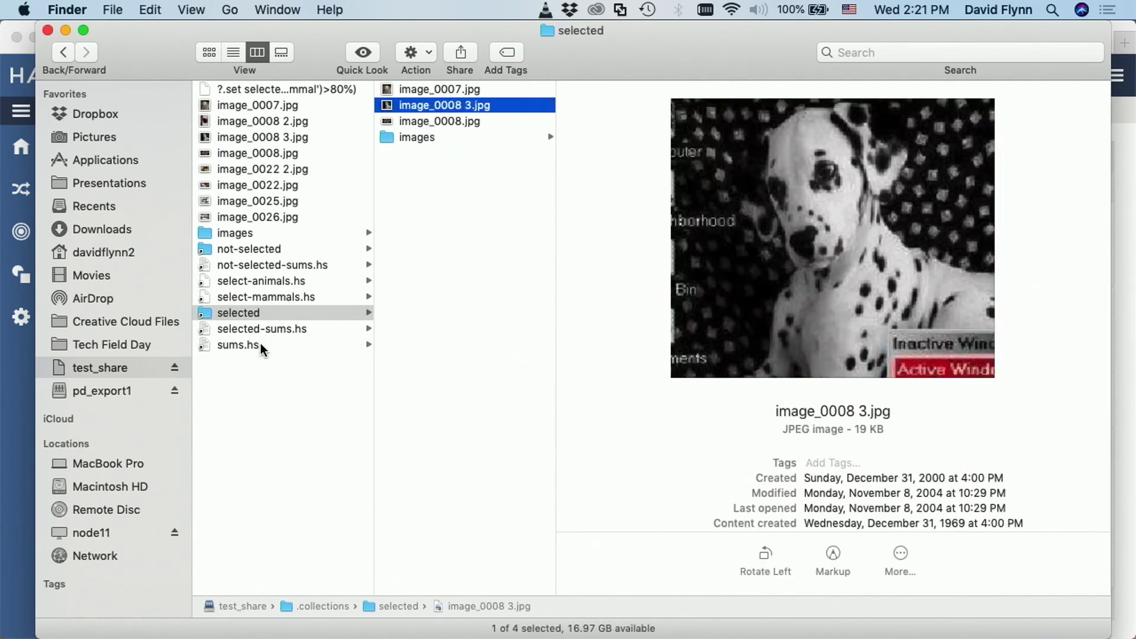
# Browse the not-selected collection, previewing image_0025.jpg, image_0022.jpg, and image_0019.jpg in its images folder.
pyautogui.click(270, 249)
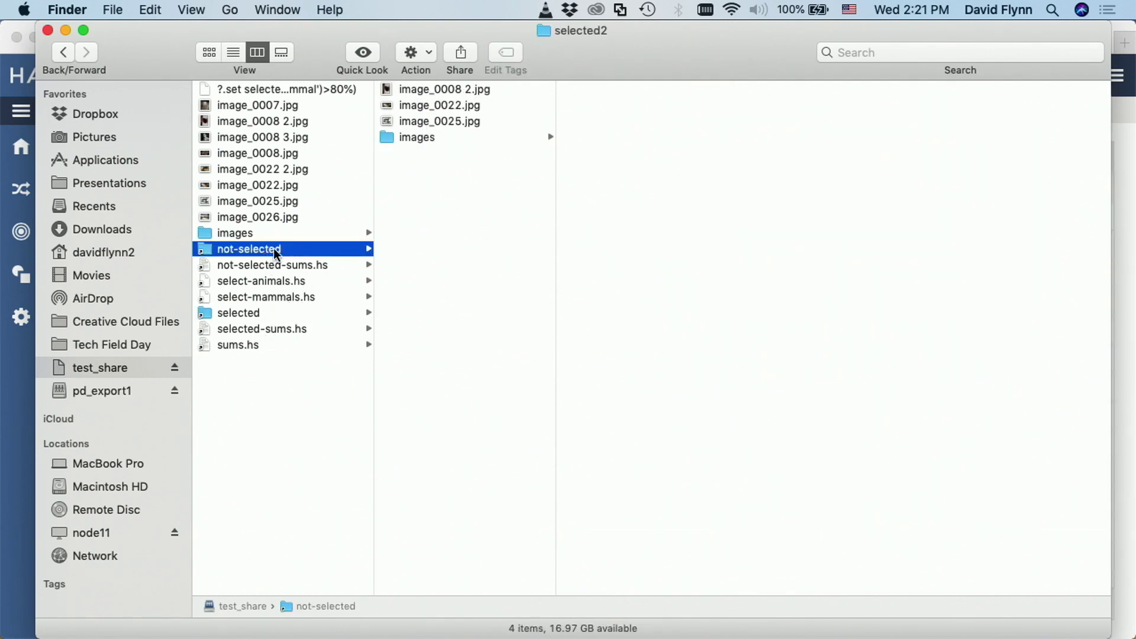
pyautogui.click(417, 117)
pyautogui.click(420, 104)
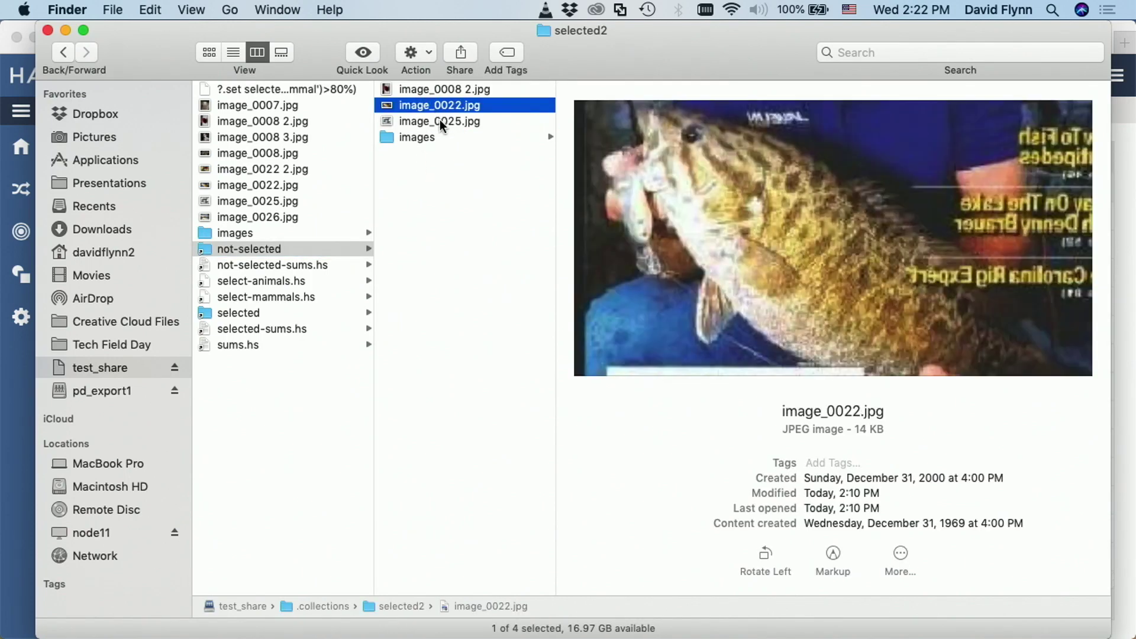
pyautogui.click(421, 140)
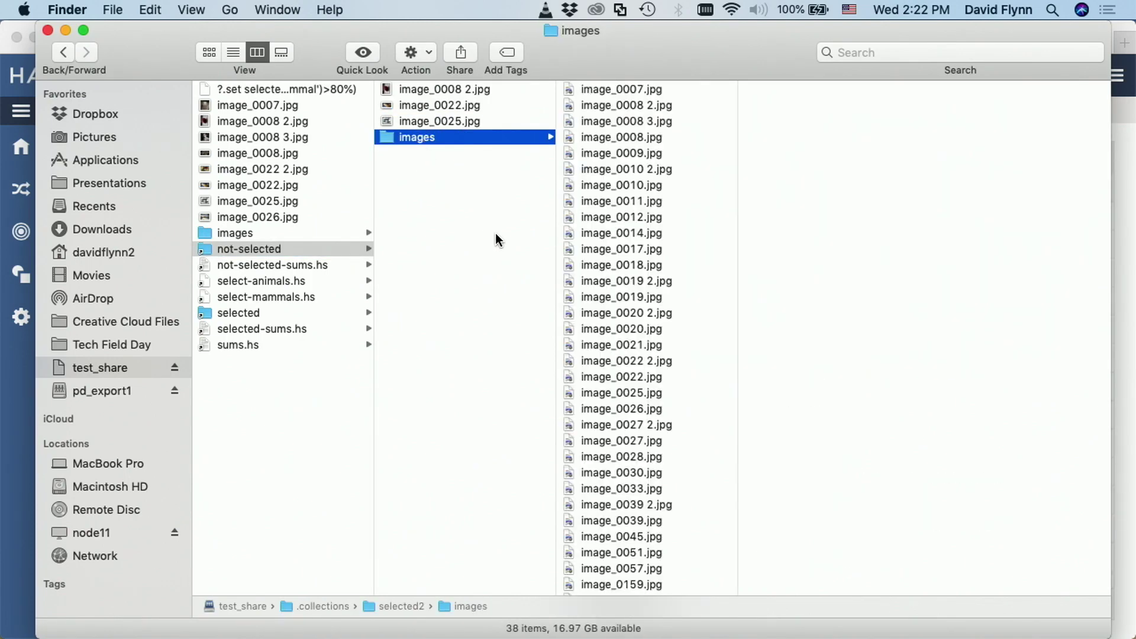
pyautogui.click(607, 297)
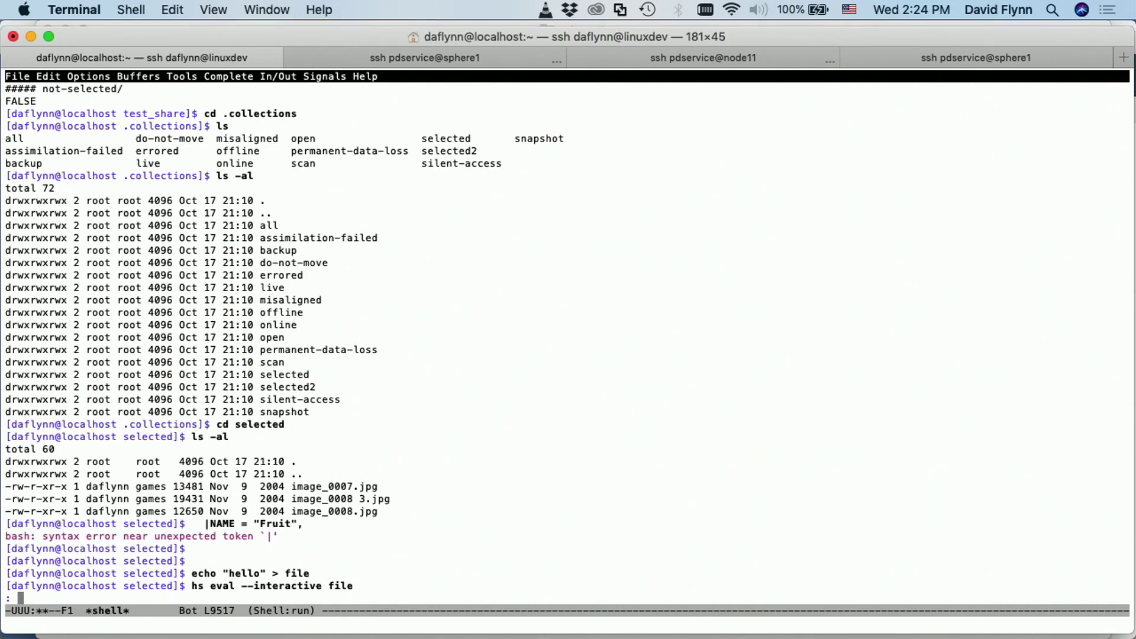
# Query the file's create_time and full metadata, then try to quit the eval session.
pyautogui.write('time')
pyautogui.press('Return')
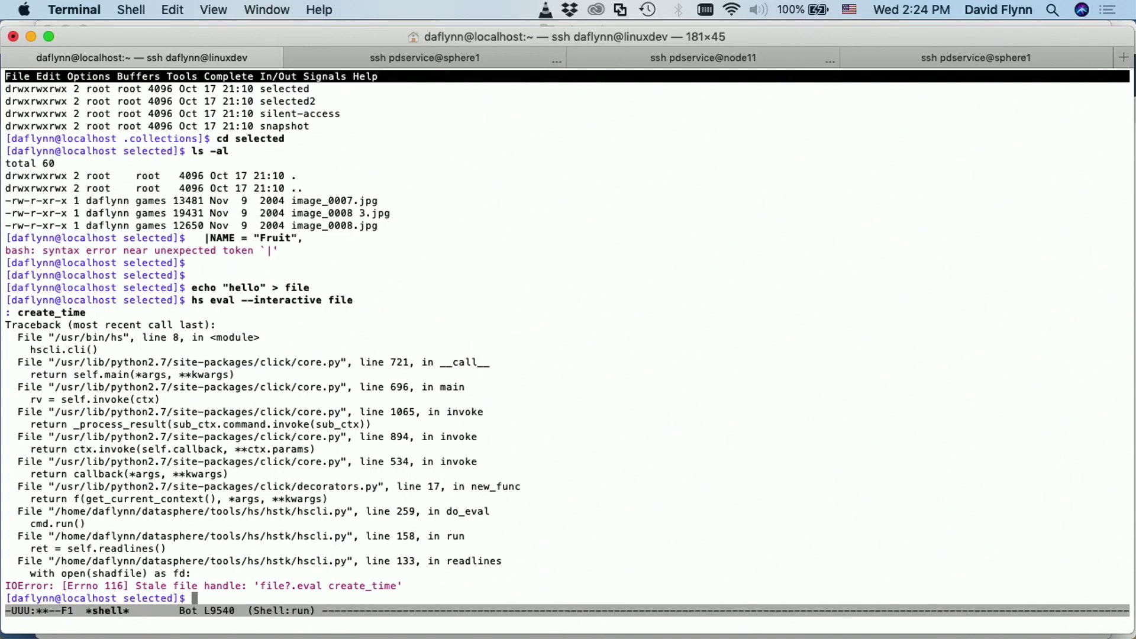
pyautogui.press('Return')
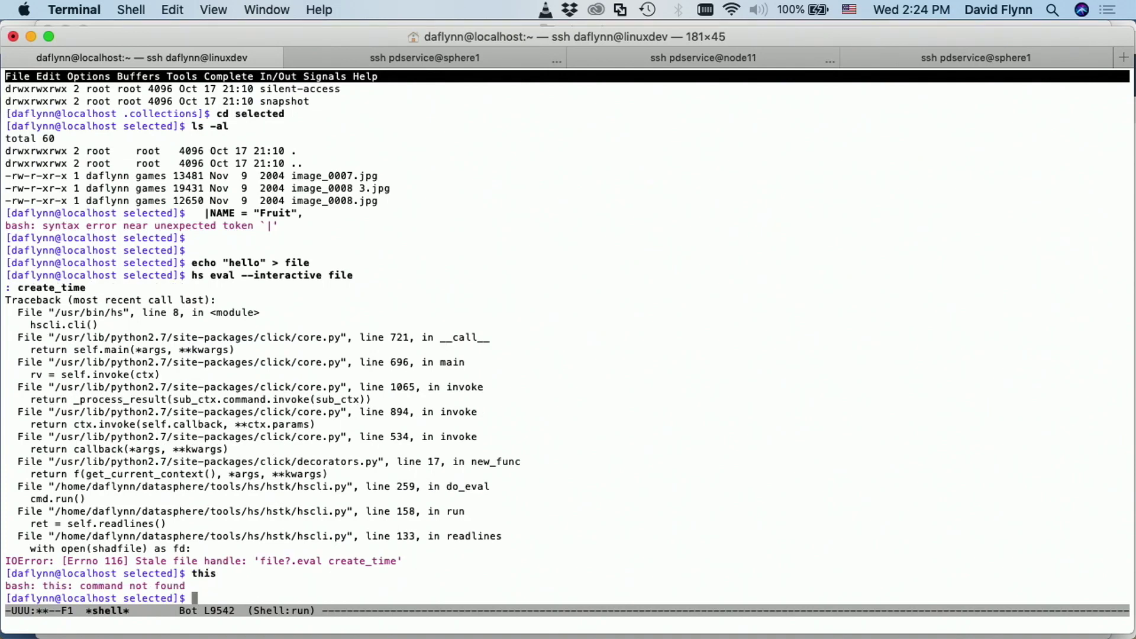
pyautogui.write('quit')
pyautogui.press('Return')
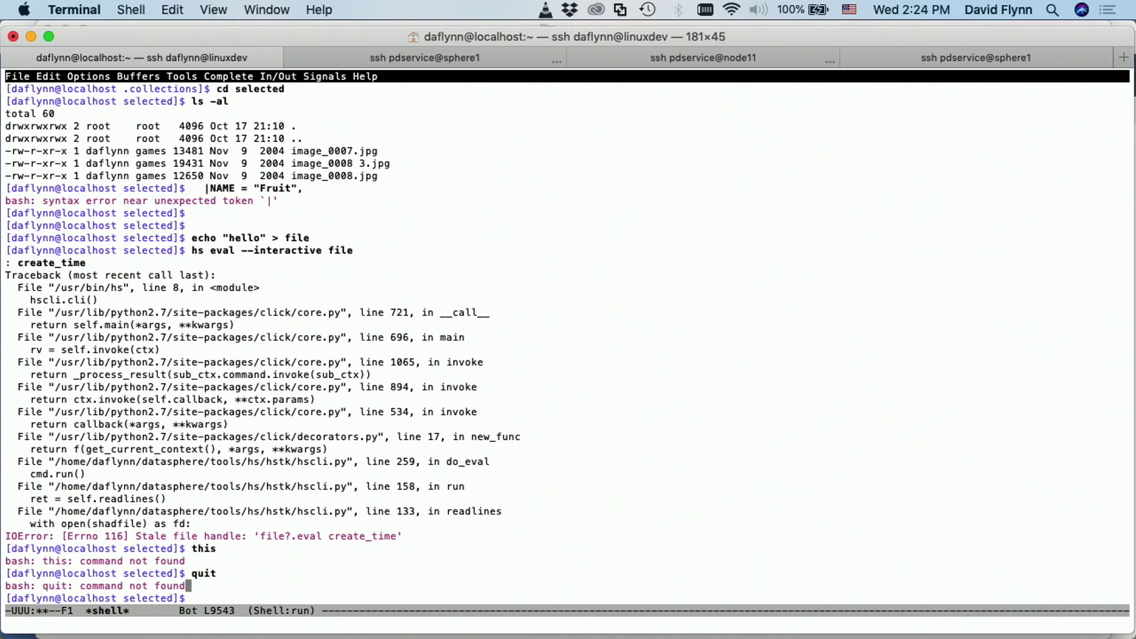
# Rerun hs eval --interactive on file and ask for all its metadata with 'this'.
pyautogui.hotkey('alt', 'p')
pyautogui.hotkey('alt', 'p')
pyautogui.hotkey('alt', 'p')
pyautogui.hotkey('alt', 'p')
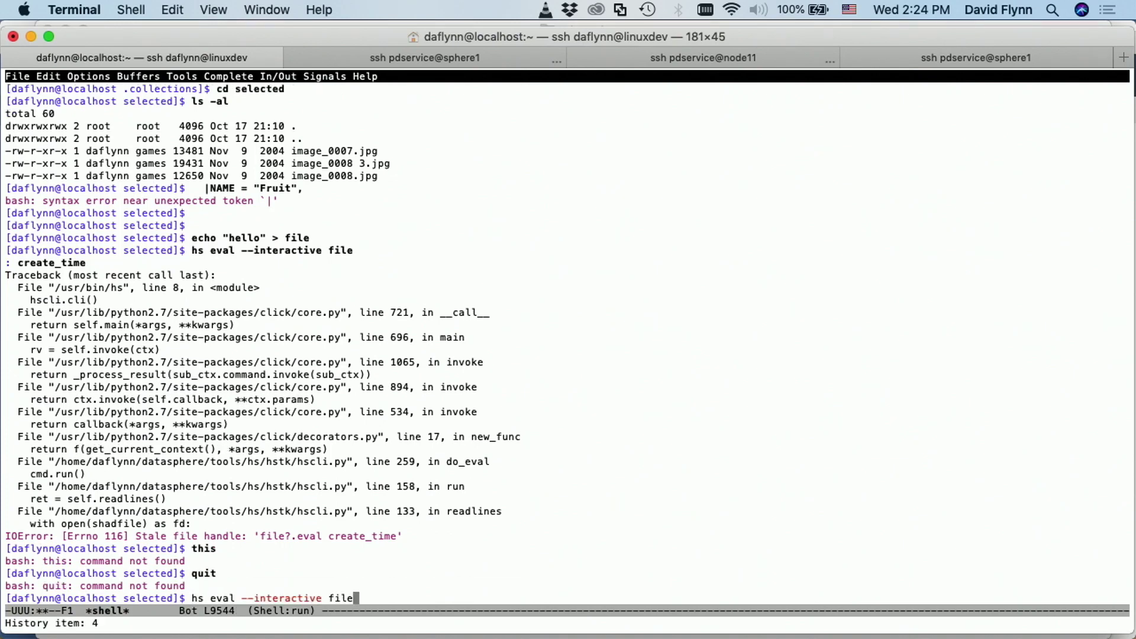
pyautogui.press('Return')
pyautogui.write('this')
pyautogui.press('Return')
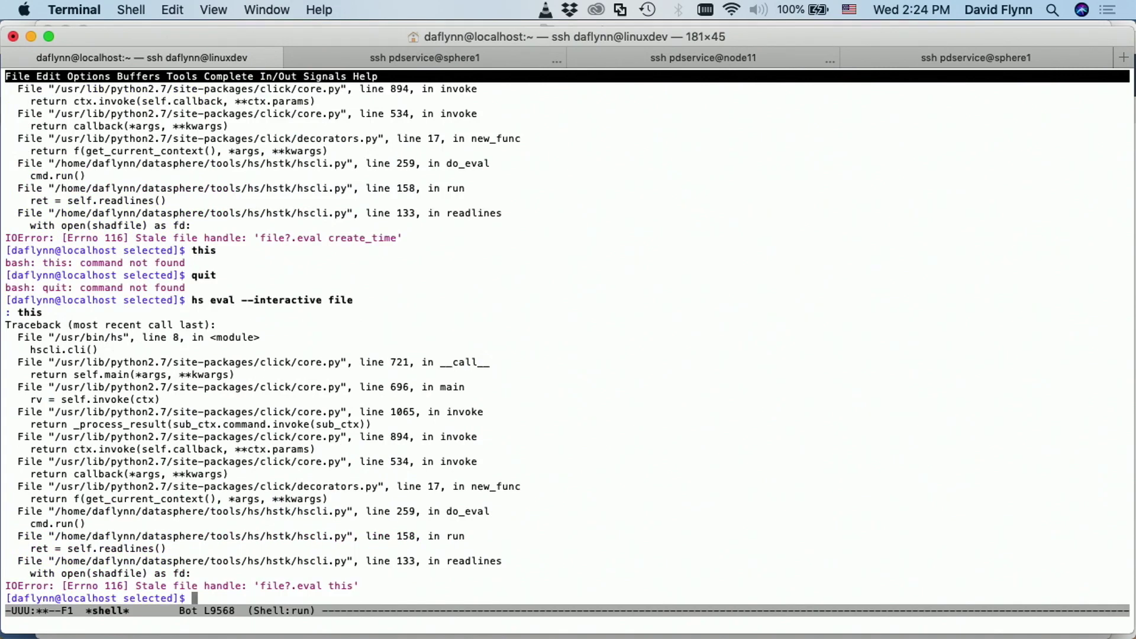
# Move up two folders with 'cd ../..' and check whether the file exists there.
pyautogui.write('c')
pyautogui.press('BackSpace')
pyautogui.write('d ../..')
pyautogui.press('Return')
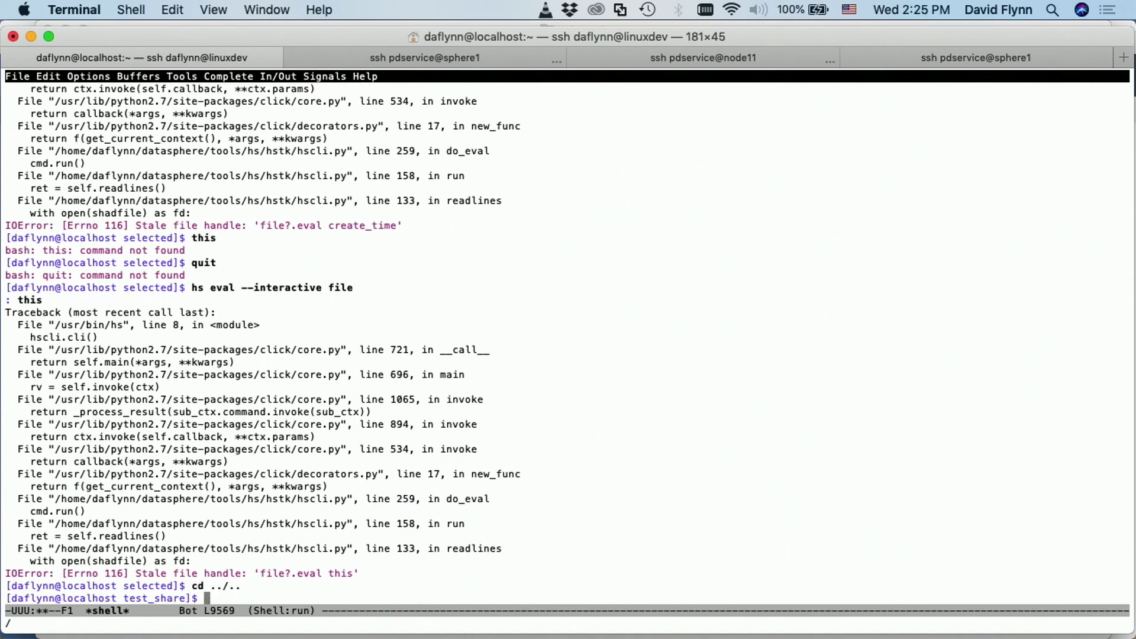
pyautogui.write('ls ifle')
pyautogui.press('Return')
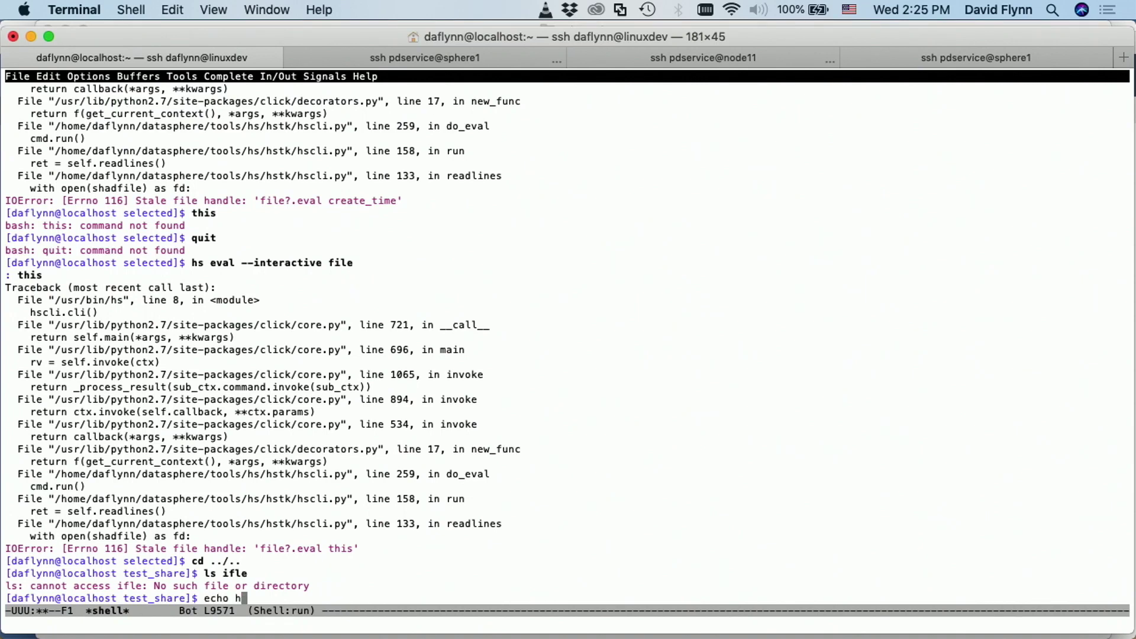
# Write 'hello' into a new file with echo and restart hs eval --interactive on it.
pyautogui.write('echo hello > file')
pyautogui.press('Return')
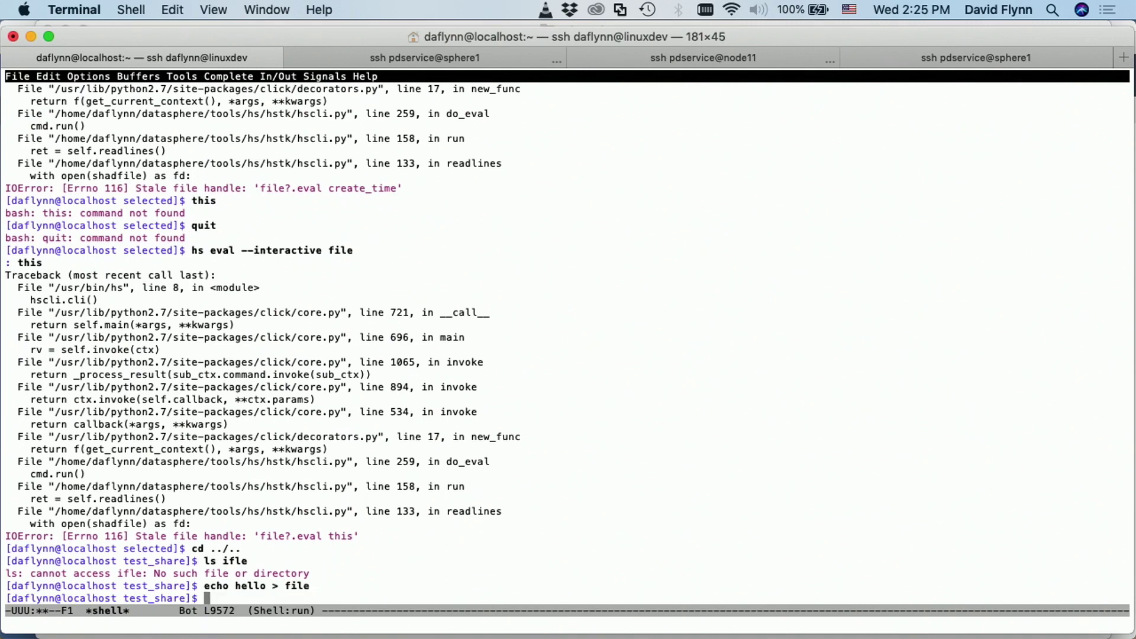
pyautogui.hotkey('alt', 'p')
pyautogui.hotkey('alt', 'p')
pyautogui.hotkey('alt', 'p')
pyautogui.hotkey('alt', 'p')
pyautogui.hotkey('alt', 'p')
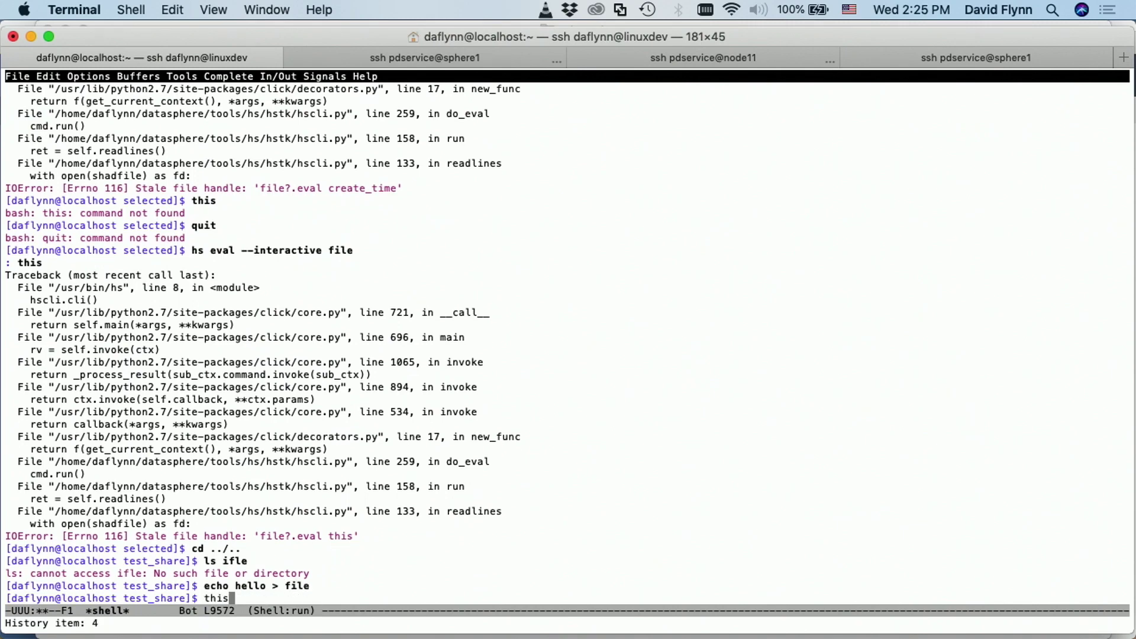
pyautogui.press('Return')
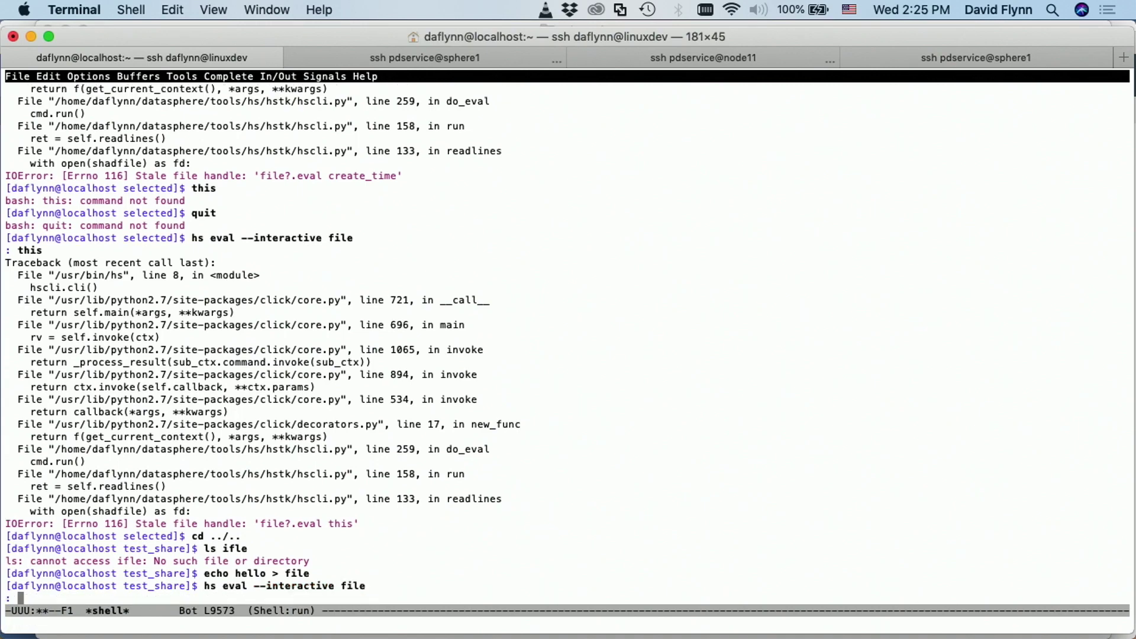
# Query the file's metadata with 'this' and paste the NAME-to-MODIFY_TIME lines into the console.
pyautogui.write('this')
pyautogui.press('Return')
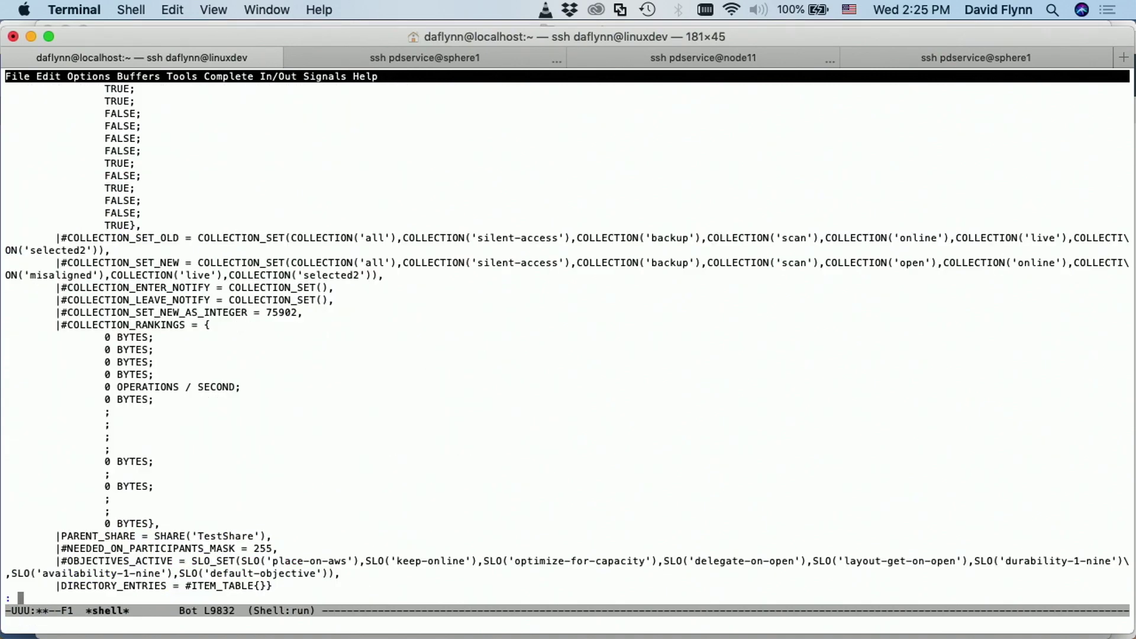
pyautogui.scroll(20, 312, 287)
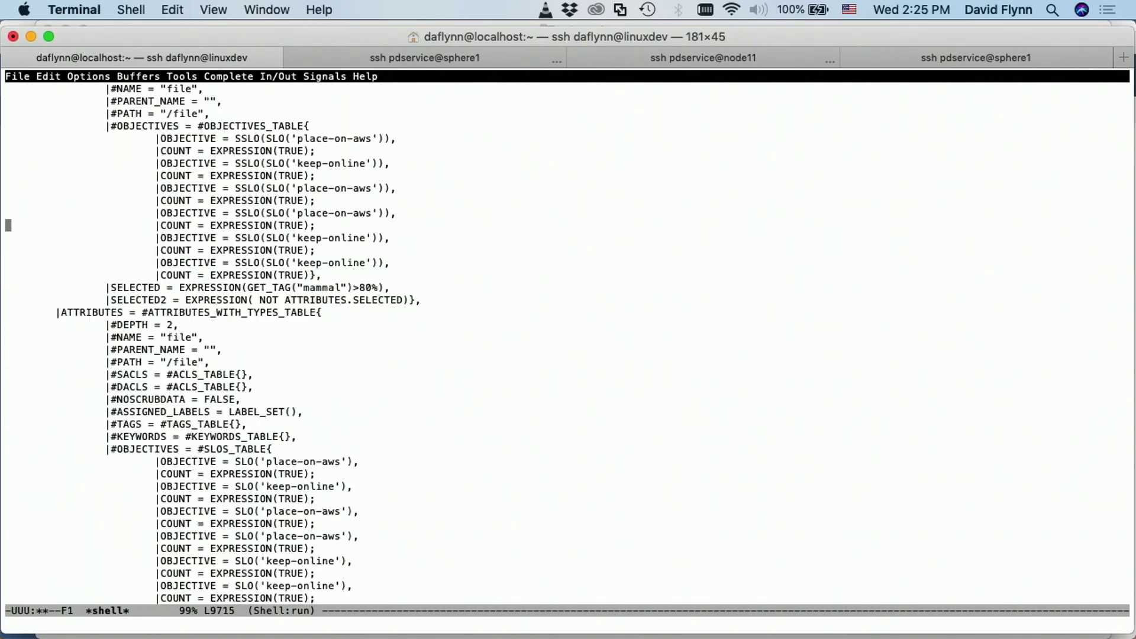
pyautogui.scroll(17, 313, 286)
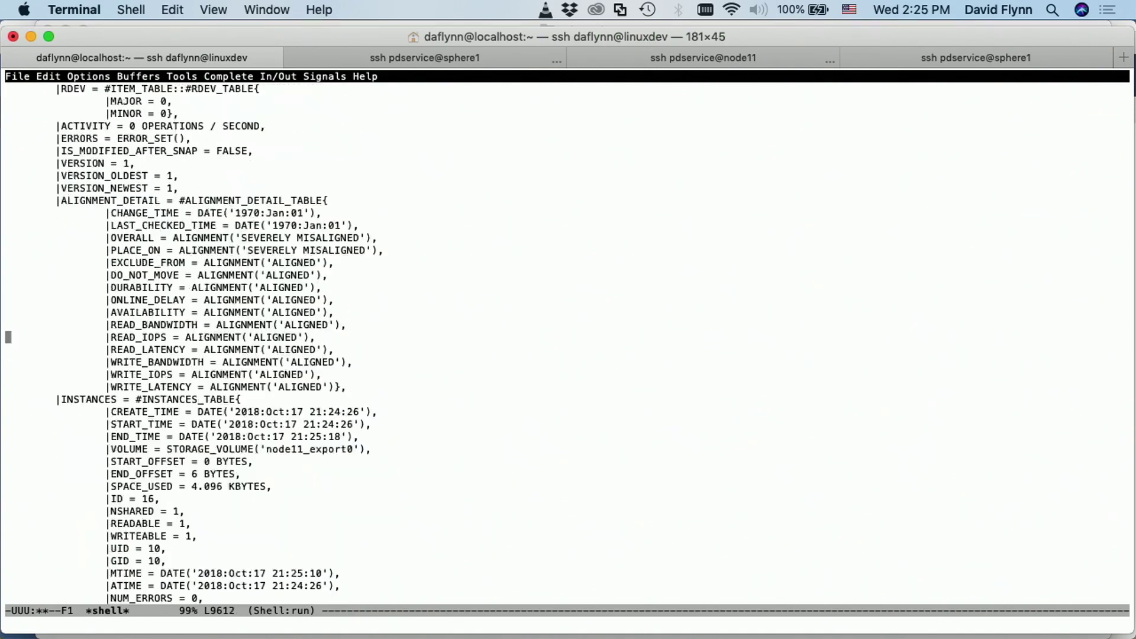
pyautogui.scroll(5, 313, 287)
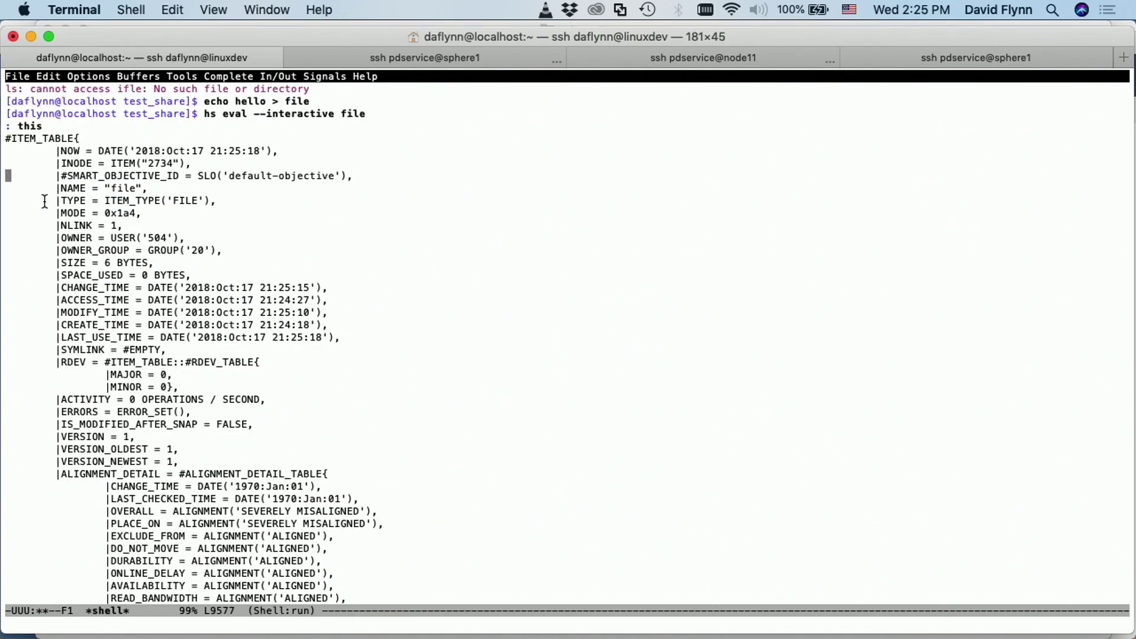
pyautogui.moveTo(79, 190); pyautogui.dragTo(83, 315)
pyautogui.middleClick(236, 311)
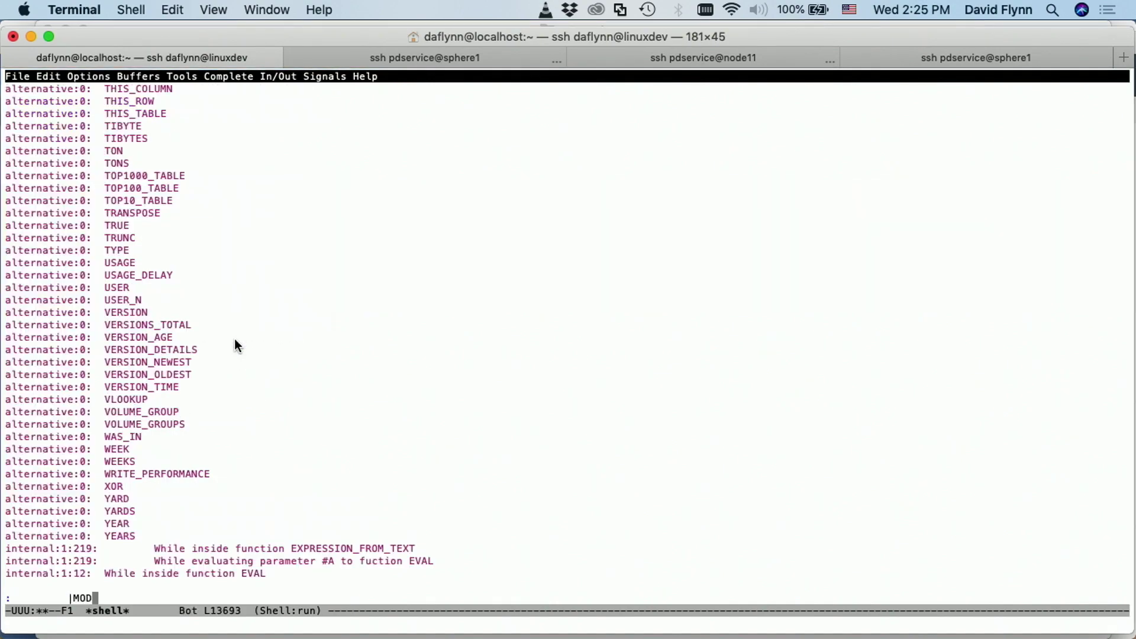
# Abort the stuck eval session with Ctrl+C and recall earlier commands from history.
pyautogui.scroll(15, 227, 359)
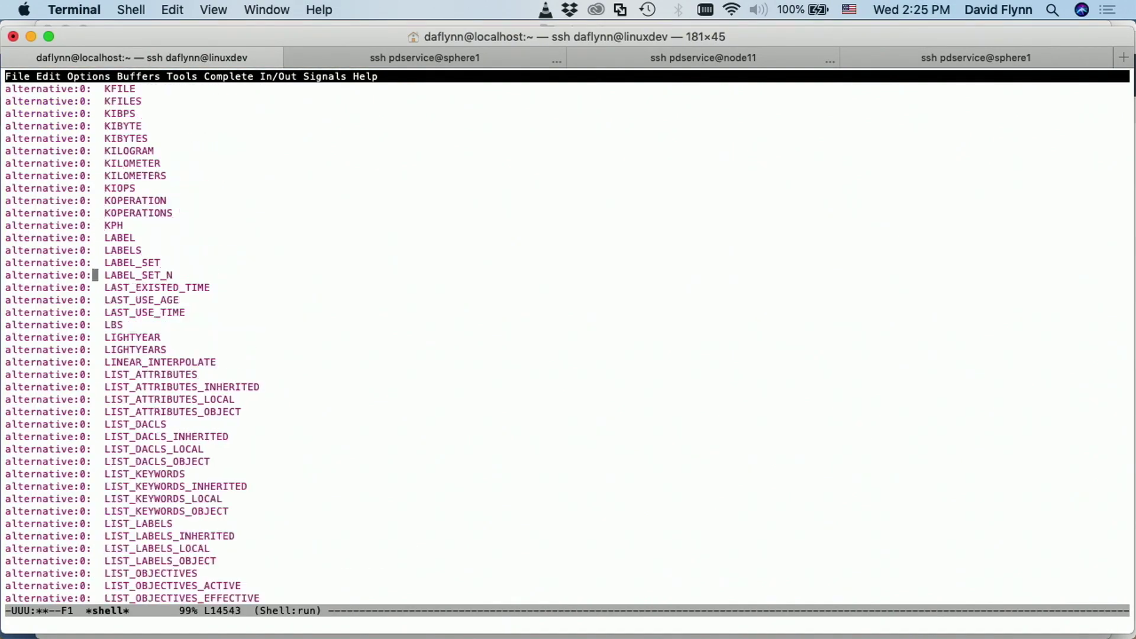
pyautogui.scroll(15, 568, 340)
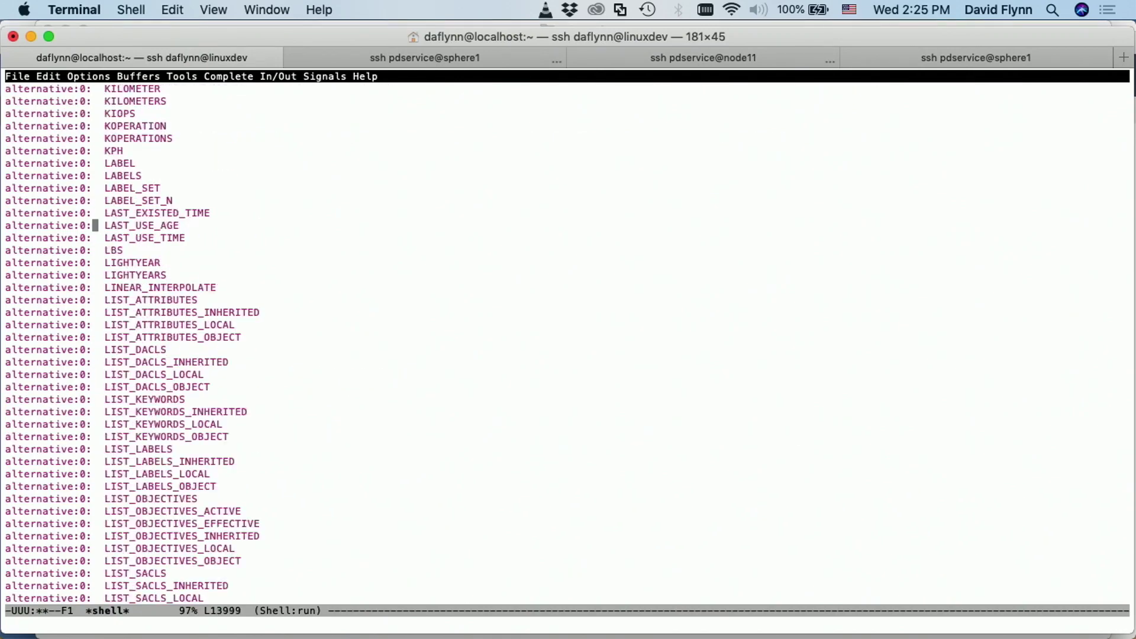
pyautogui.hotkey('ctrl', 'c')
pyautogui.hotkey('ctrl', 'c')
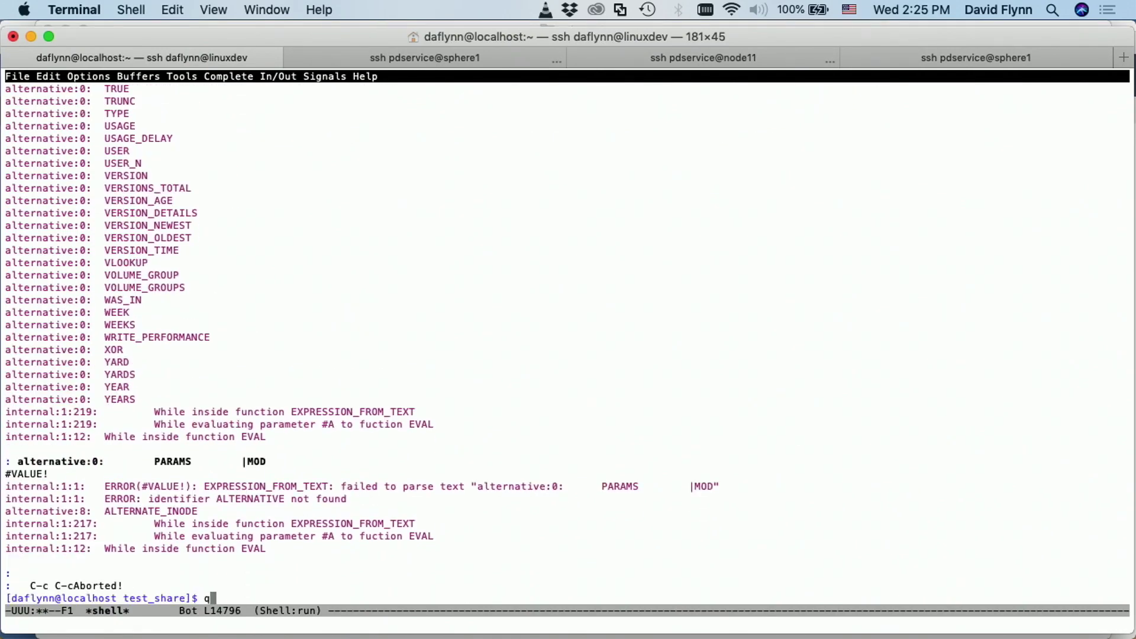
pyautogui.hotkey('alt', 'p')
pyautogui.hotkey('alt', 'p')
pyautogui.hotkey('alt', 'p')
pyautogui.hotkey('alt', 'p')
pyautogui.hotkey('alt', 'p')
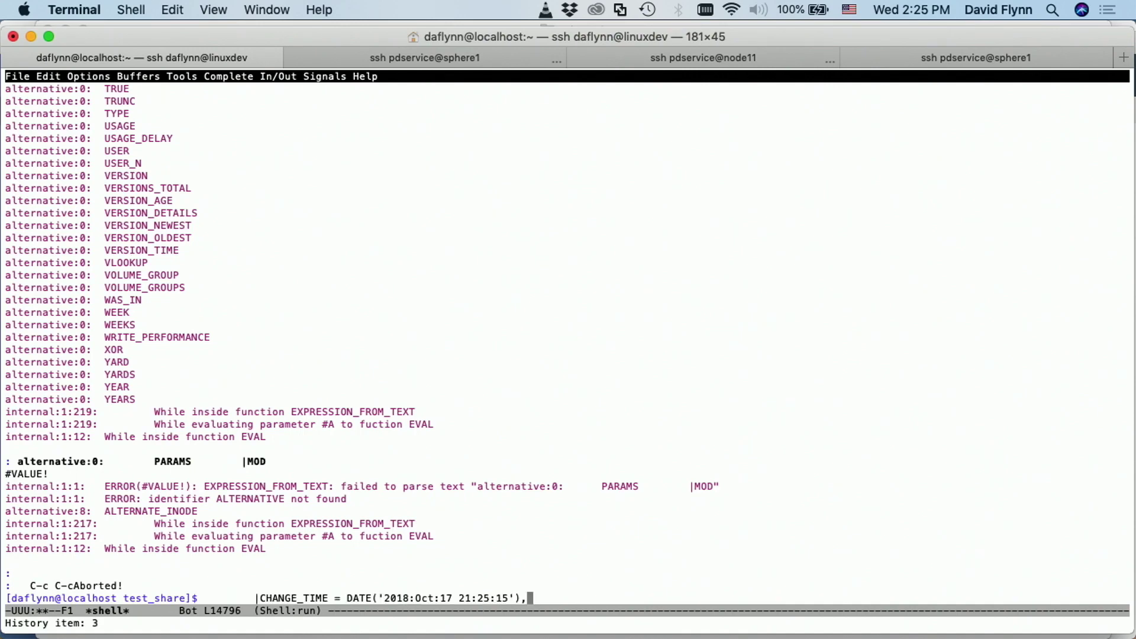
# Start a fresh hs eval --interactive session on file, correcting the path argument.
pyautogui.hotkey('ctrl', 'c')
pyautogui.hotkey('ctrl', 'c')
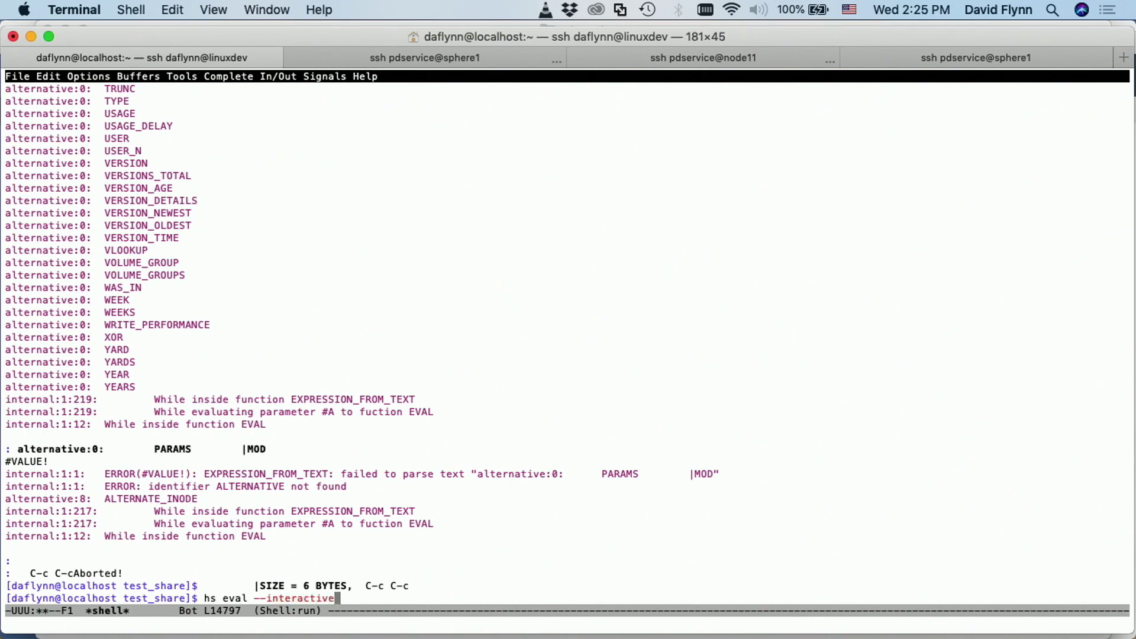
pyautogui.write('this')
pyautogui.press('Return')
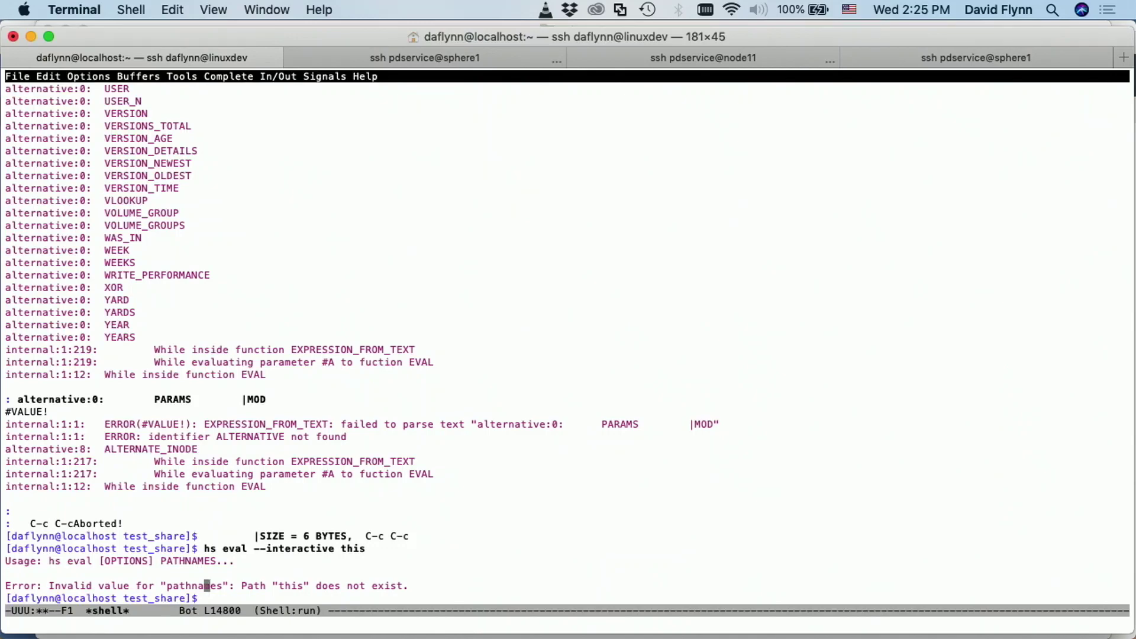
pyautogui.hotkey('alt', 'p')
pyautogui.press('BackSpace')
pyautogui.press('BackSpace')
pyautogui.press('BackSpace')
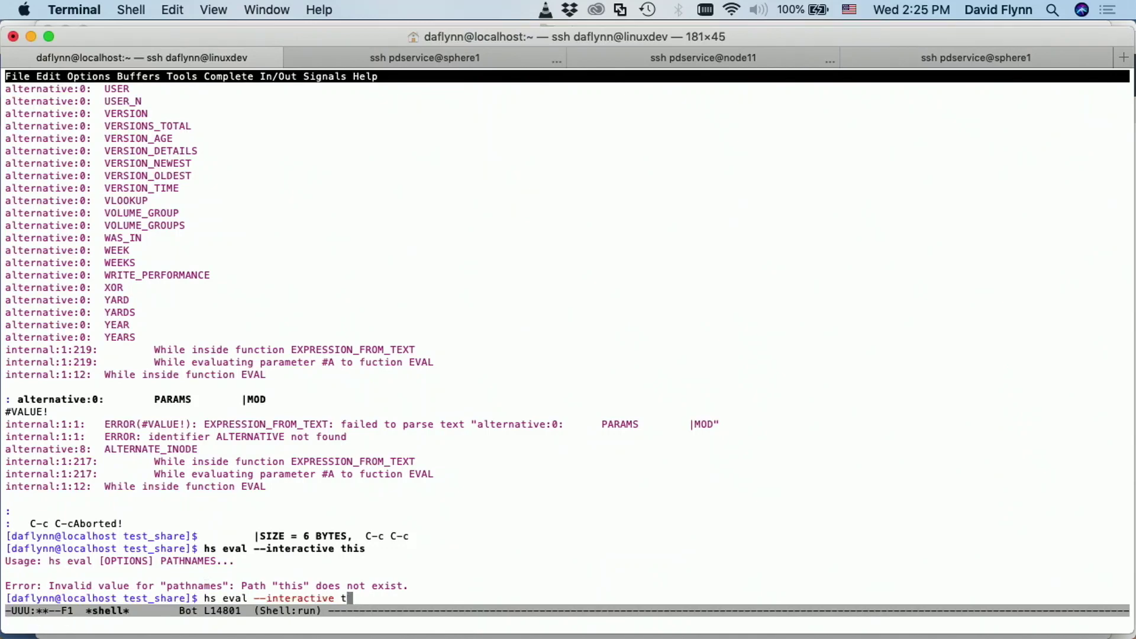
pyautogui.write('file')
pyautogui.press('Return')
# Evaluate the file's full metadata, its create_time, and the current time now.
pyautogui.write('this')
pyautogui.press('Return')
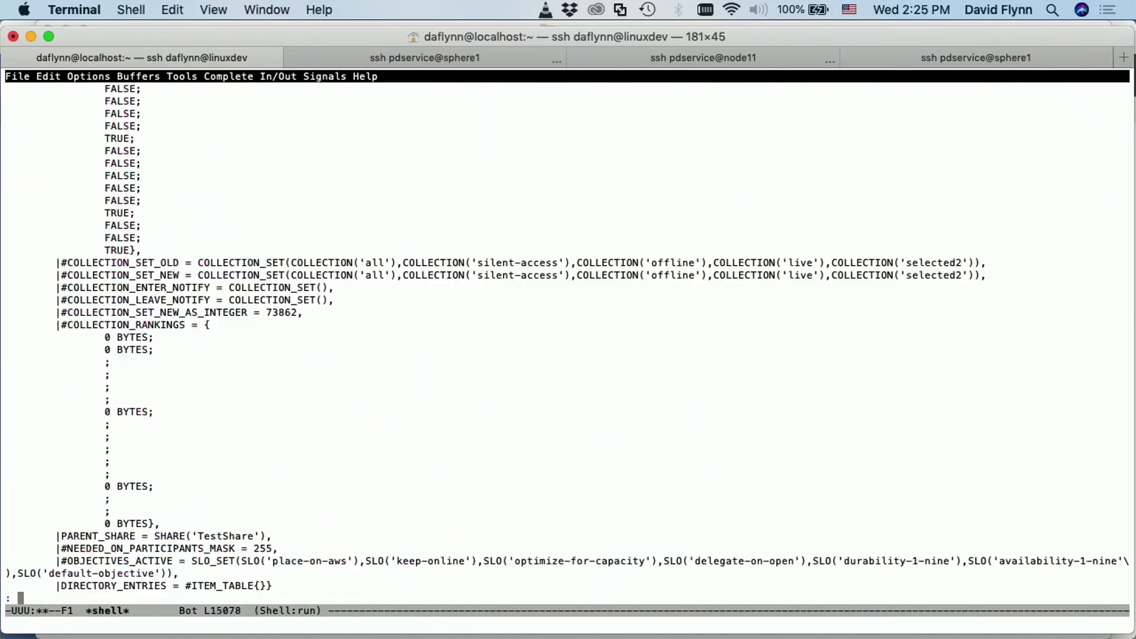
pyautogui.write('create_time')
pyautogui.press('Return')
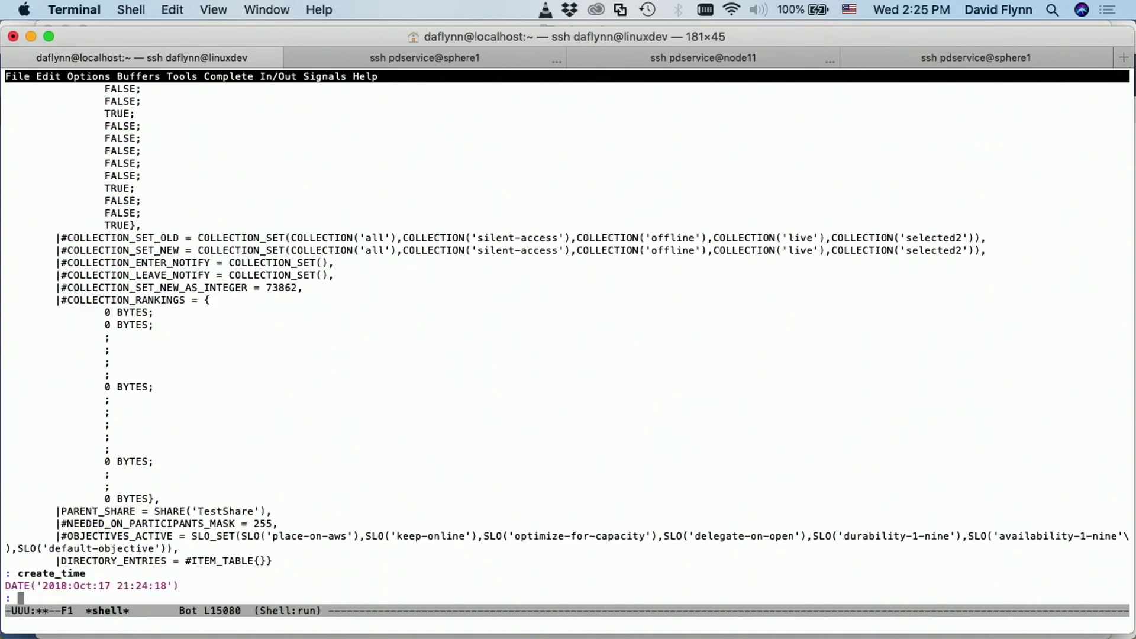
pyautogui.write('no')
pyautogui.press('Return')
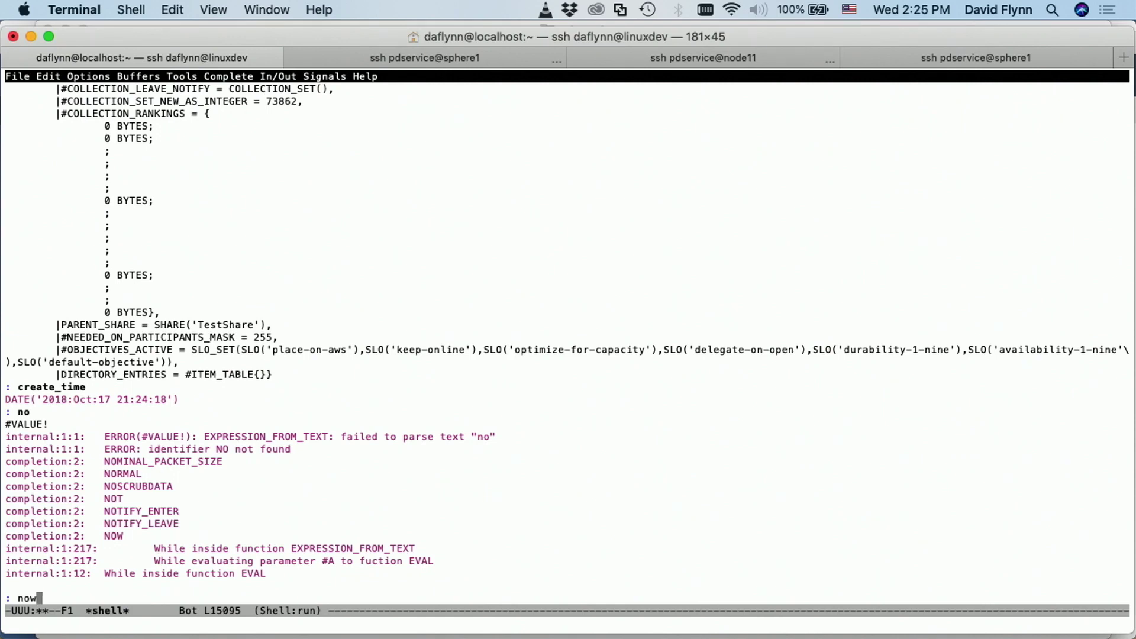
pyautogui.write('now')
pyautogui.press('Return')
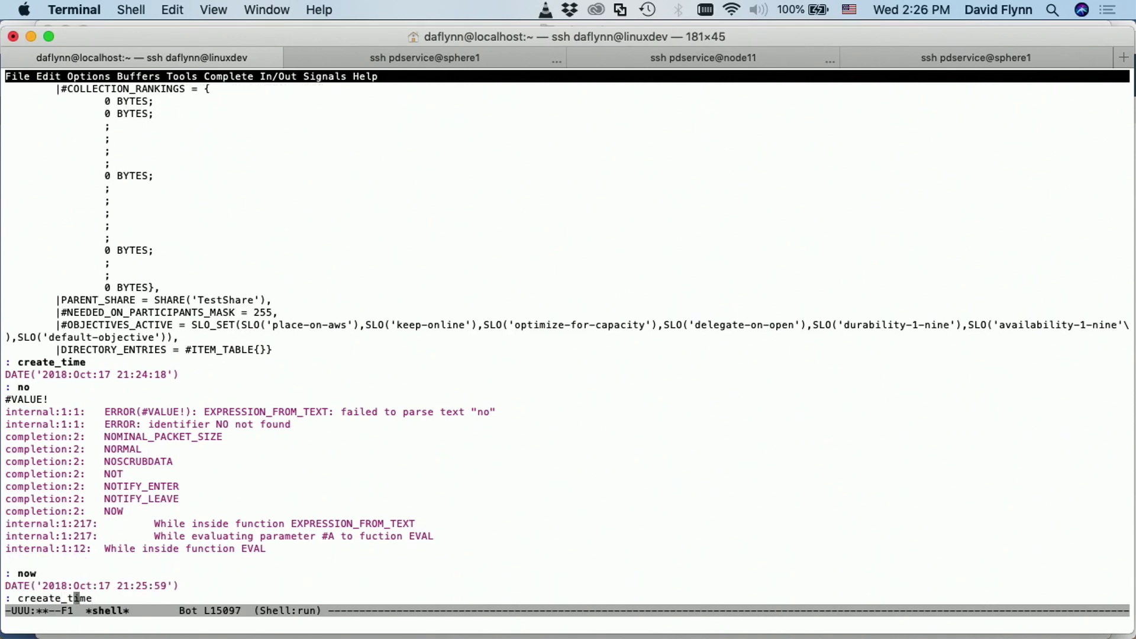
# Compute now-create_time as 1.9167 MINUTES after fixing the 'creeate' typo, then enter '1 byte + 1kbyte'.
pyautogui.hotkey('ctrl', 'a')
pyautogui.write('now-')
pyautogui.press('Return')
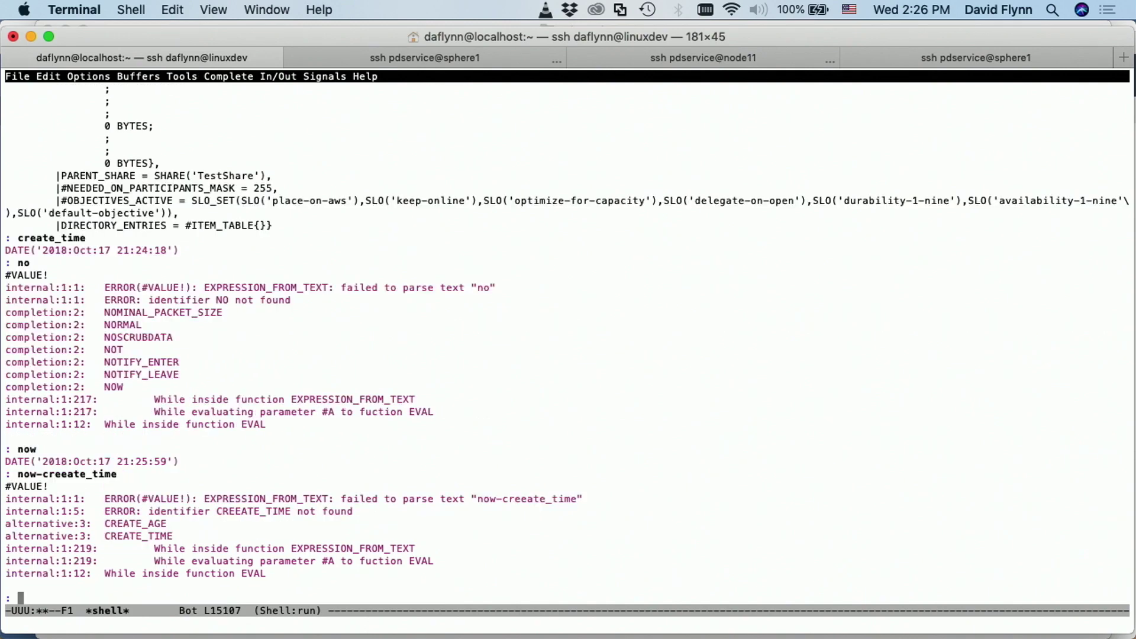
pyautogui.hotkey('alt', 'p')
pyautogui.hotkey('ctrl', 'b')
pyautogui.hotkey('ctrl', 'd')
pyautogui.press('Return')
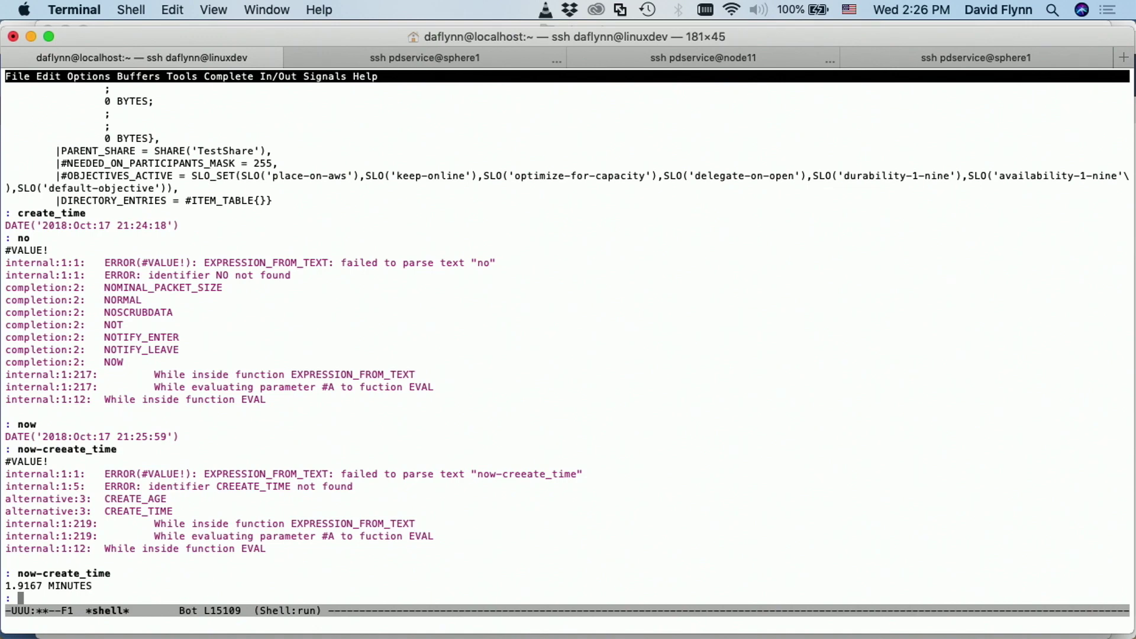
pyautogui.write('1 byte + 1kbyte')
# Evaluate 1 byte + 1kbyte as 1.001 KBYTES, then see adding 3 minutes rejected.
pyautogui.press('Return')
pyautogui.hotkey('alt', 'p')
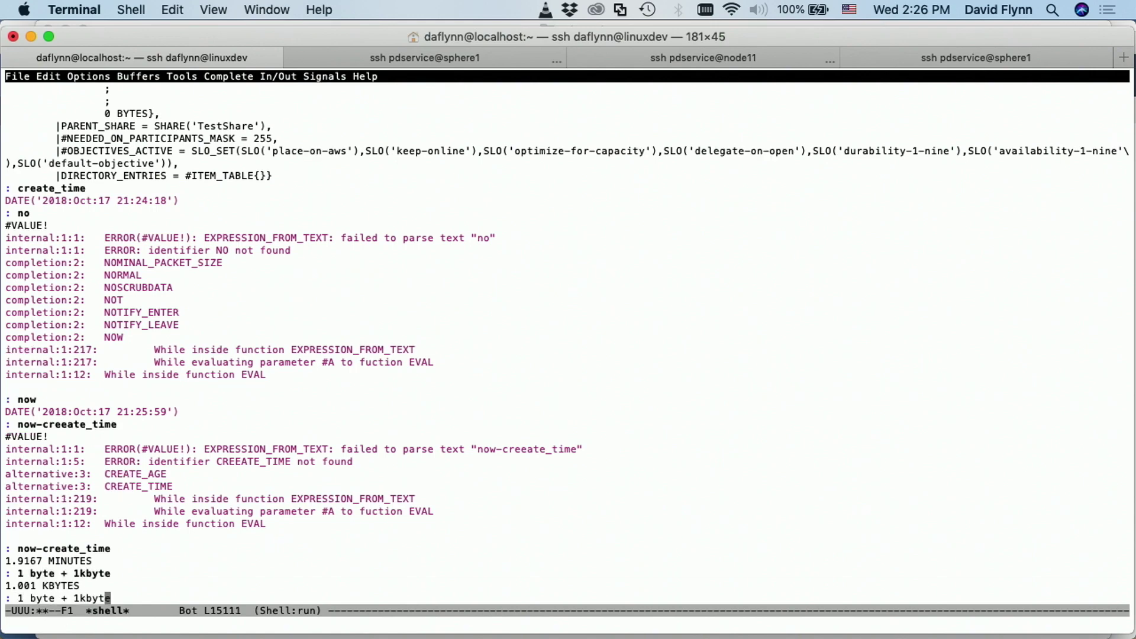
pyautogui.write('+')
pyautogui.write(' 3 minutes')
pyautogui.press('Return')
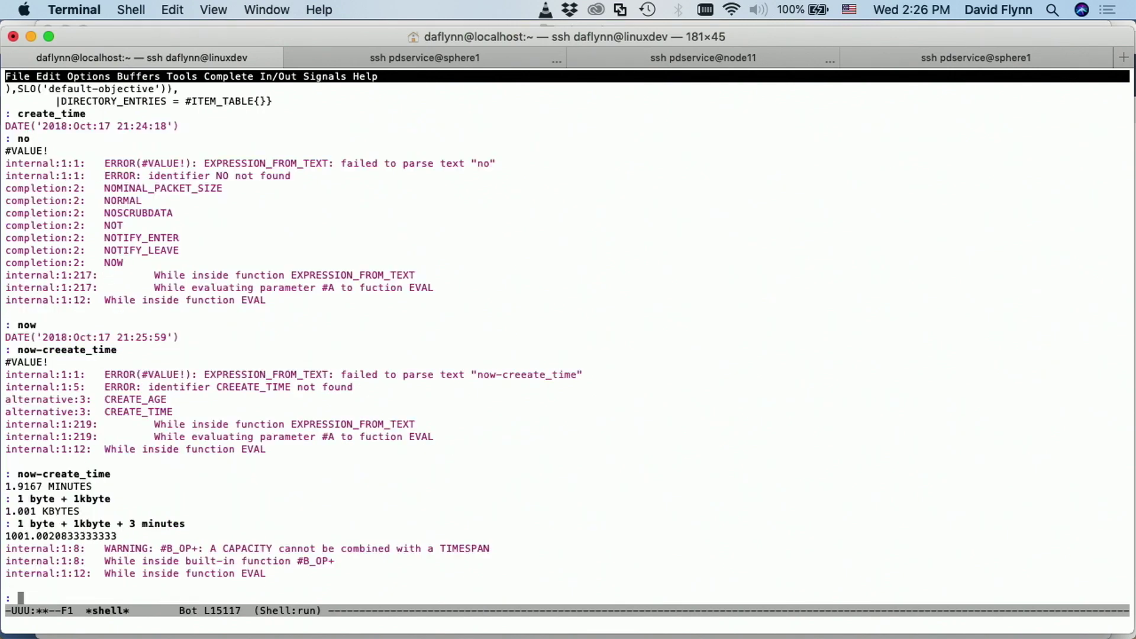
# Recall and re-evaluate now-create_time, which now reads 2.4 MINUTES.
pyautogui.hotkey('alt', 'p')
pyautogui.hotkey('alt', 'p')
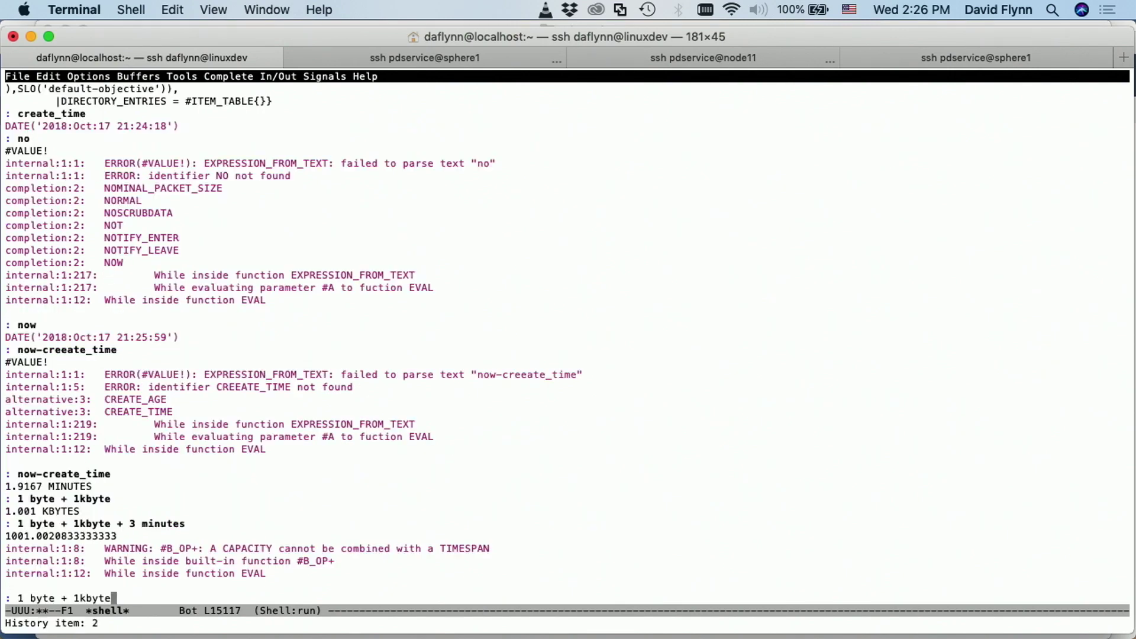
pyautogui.hotkey('alt', 'p')
pyautogui.hotkey('alt', 'p')
pyautogui.hotkey('alt', 'n')
pyautogui.press('Return')
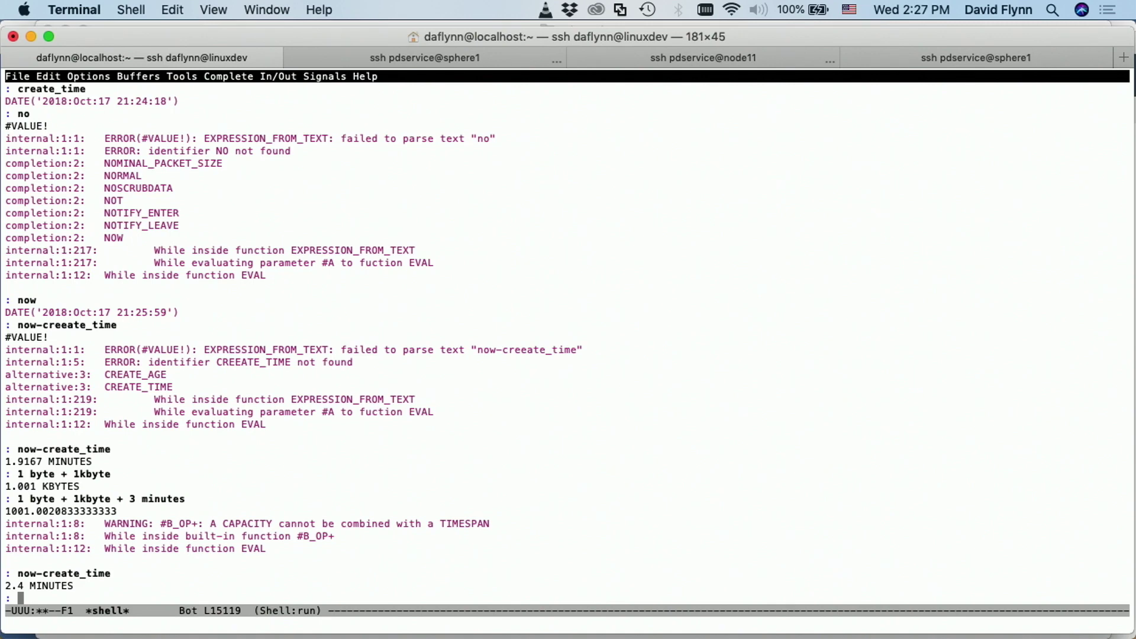
# Evaluate the file's create_age, showing 2.7833 MINUTES.
pyautogui.write('f')
pyautogui.press('BackSpace')
pyautogui.write('create_age')
pyautogui.press('Return')
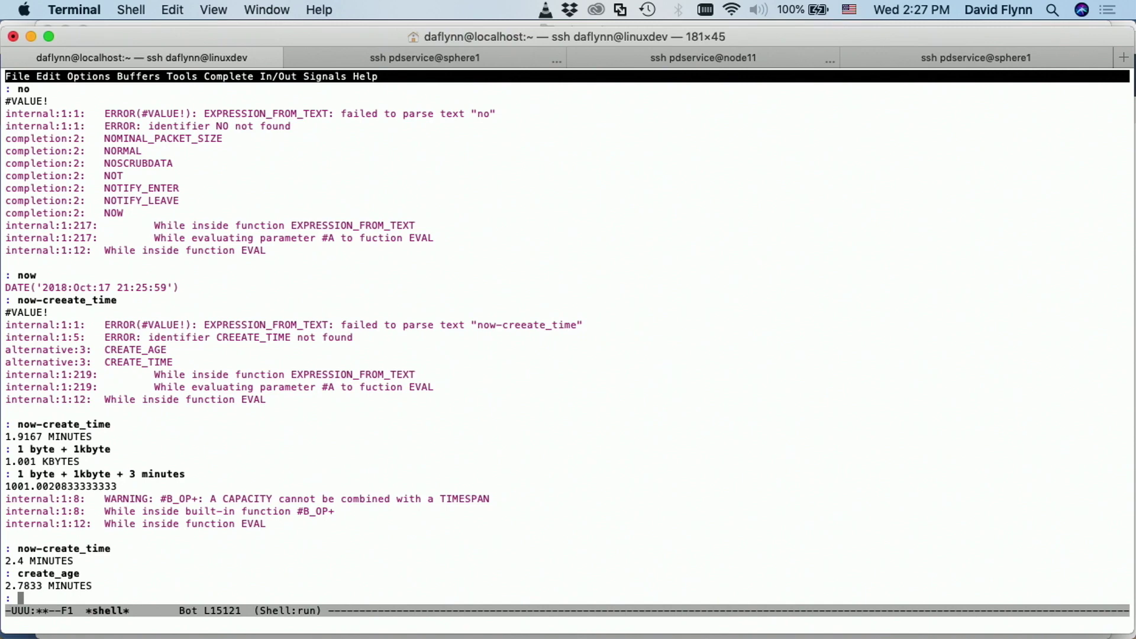
# Test 'last_access_age > 5 minutes', which is not recognized, resubmitting it once.
pyautogui.write('last_access_age >')
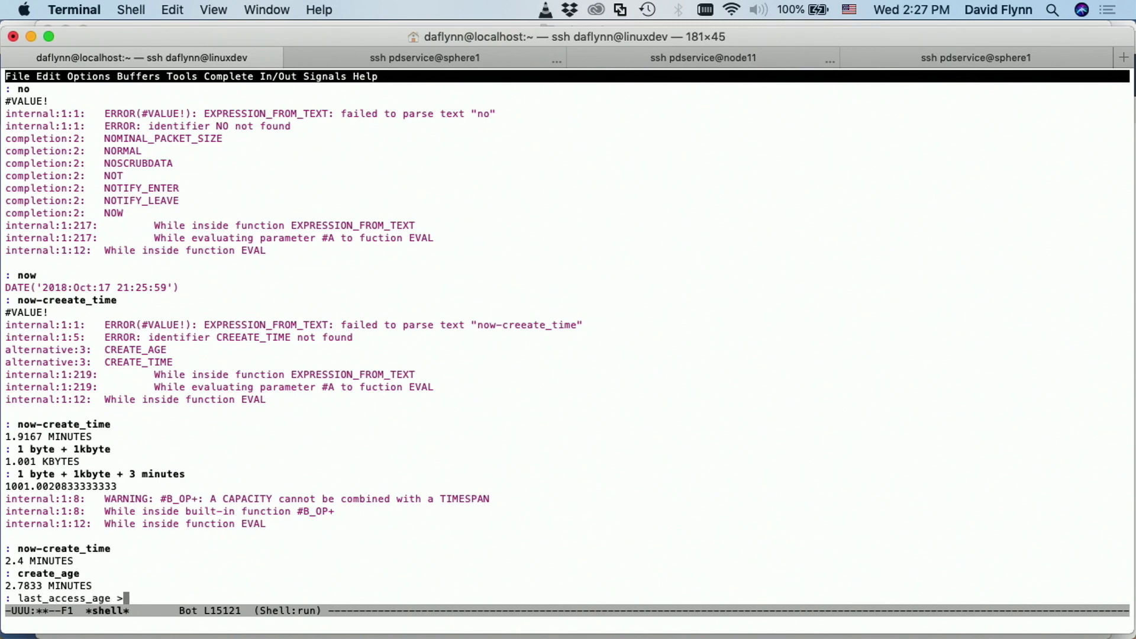
pyautogui.write(' 5 minute')
pyautogui.write('s')
pyautogui.press('Return')
pyautogui.hotkey('alt', 'p')
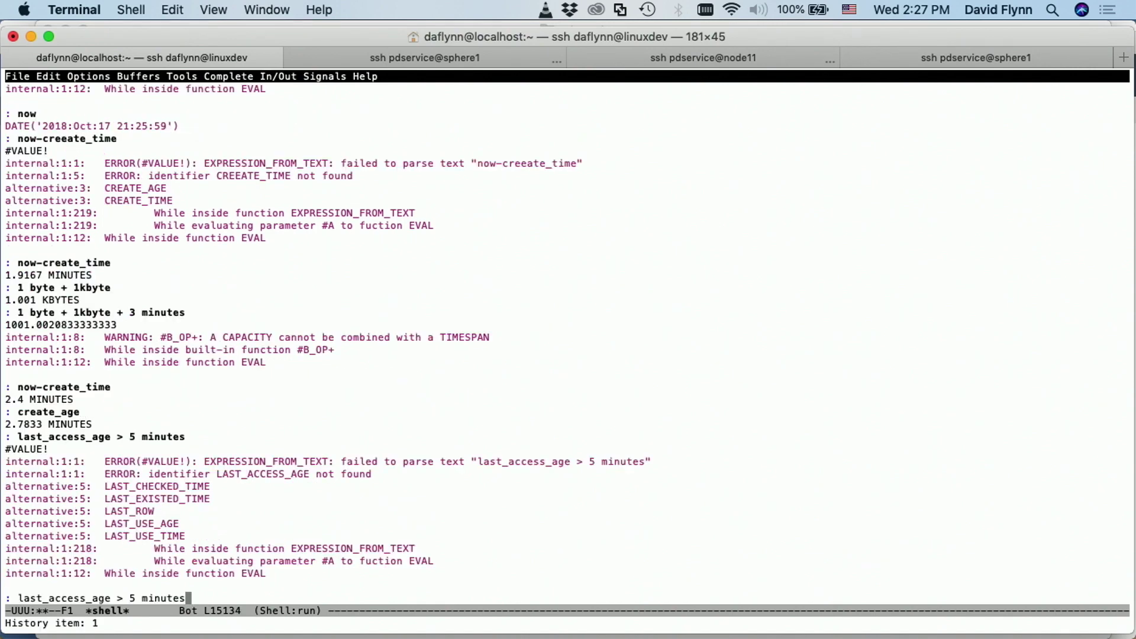
pyautogui.press('Left')
pyautogui.press('Left')
pyautogui.press('Left')
pyautogui.press('Left')
pyautogui.press('Left')
pyautogui.press('Left')
pyautogui.press('Left')
pyautogui.press('Left')
pyautogui.press('Left')
pyautogui.press('Left')
pyautogui.press('Left')
pyautogui.press('Left')
pyautogui.press('Left')
pyautogui.press('Left')
pyautogui.press('Left')
pyautogui.press('Right')
pyautogui.press('Right')
pyautogui.press('Right')
pyautogui.press('Right')
pyautogui.press('Right')
pyautogui.press('Right')
pyautogui.press('Right')
pyautogui.press('Right')
pyautogui.press('Right')
pyautogui.press('Right')
pyautogui.press('Right')
pyautogui.press('Right')
pyautogui.press('Right')
pyautogui.press('Right')
pyautogui.press('Right')
pyautogui.press('Return')
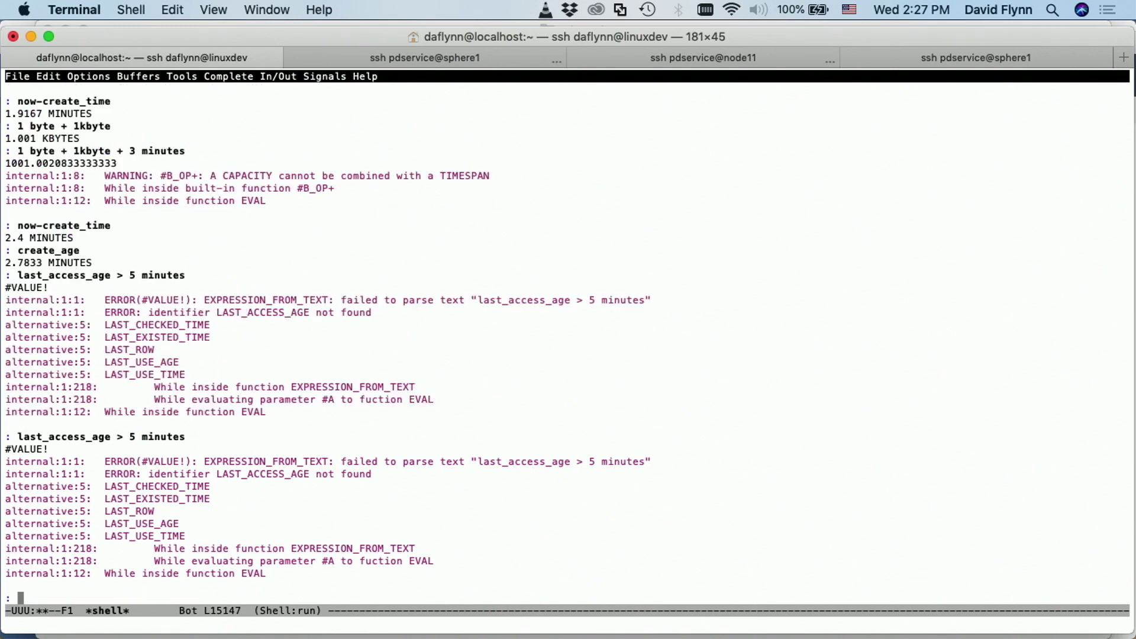
# Change the comparison to 'last_use_age > 5 minutes', which returns FALSE.
pyautogui.hotkey('alt', 'p')
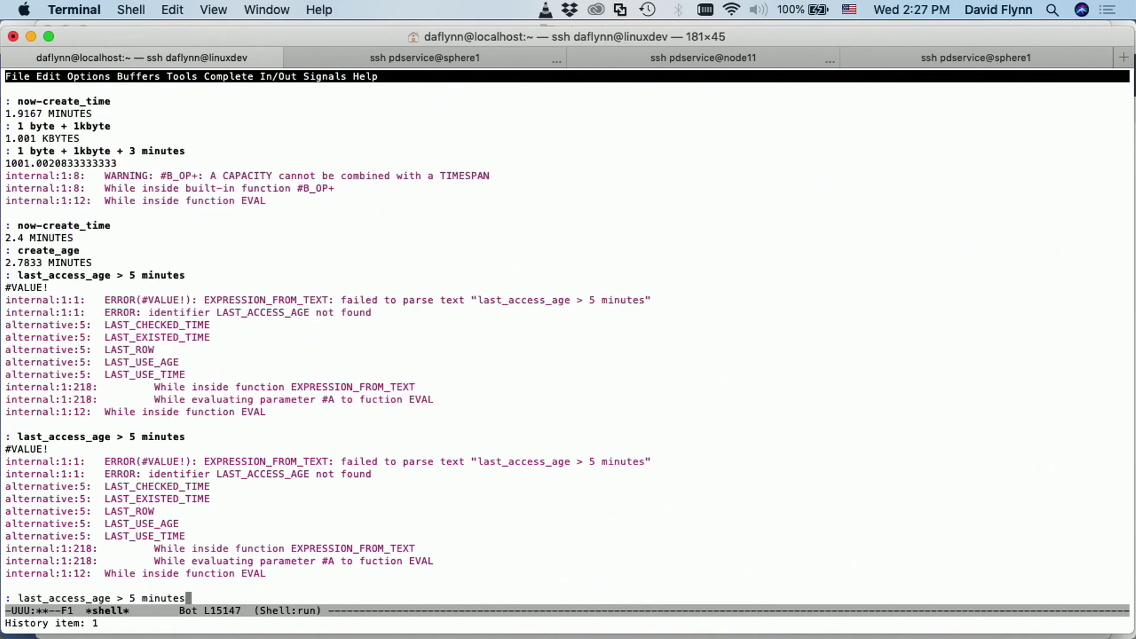
pyautogui.press('Left')
pyautogui.press('Left')
pyautogui.press('Left')
pyautogui.press('Left')
pyautogui.press('Left')
pyautogui.press('Left')
pyautogui.press('Left')
pyautogui.press('Left')
pyautogui.press('Left')
pyautogui.press('Left')
pyautogui.press('Left')
pyautogui.press('Left')
pyautogui.press('Left')
pyautogui.press('Left')
pyautogui.press('Left')
pyautogui.press('Left')
pyautogui.press('BackSpace')
pyautogui.press('BackSpace')
pyautogui.press('BackSpace')
pyautogui.press('BackSpace')
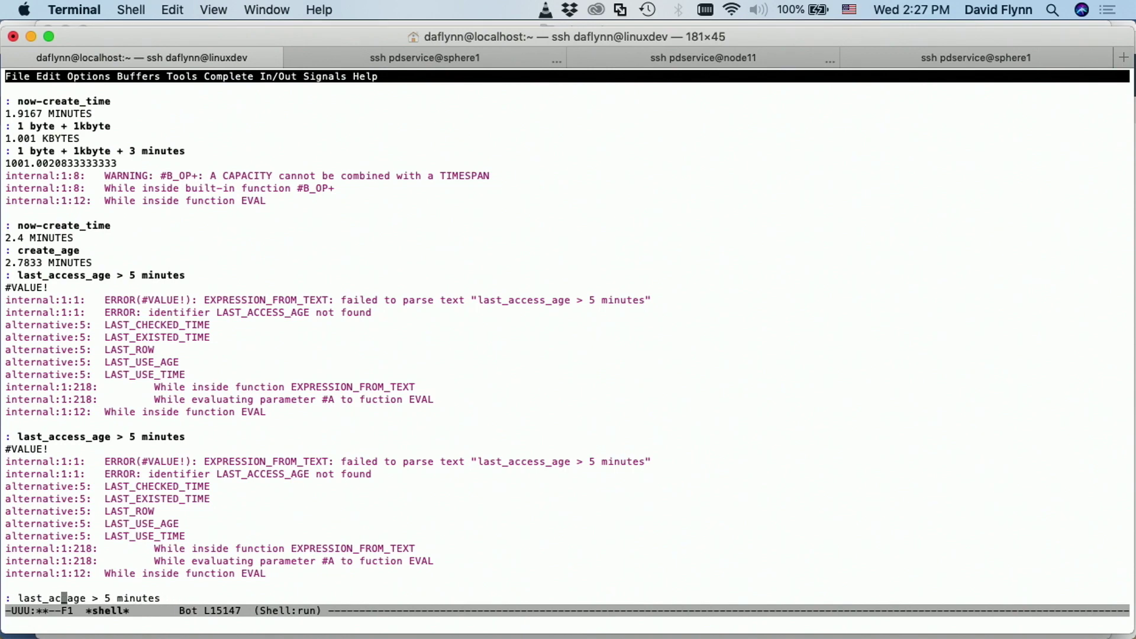
pyautogui.press('BackSpace')
pyautogui.press('BackSpace')
pyautogui.write('use')
pyautogui.press('Return')
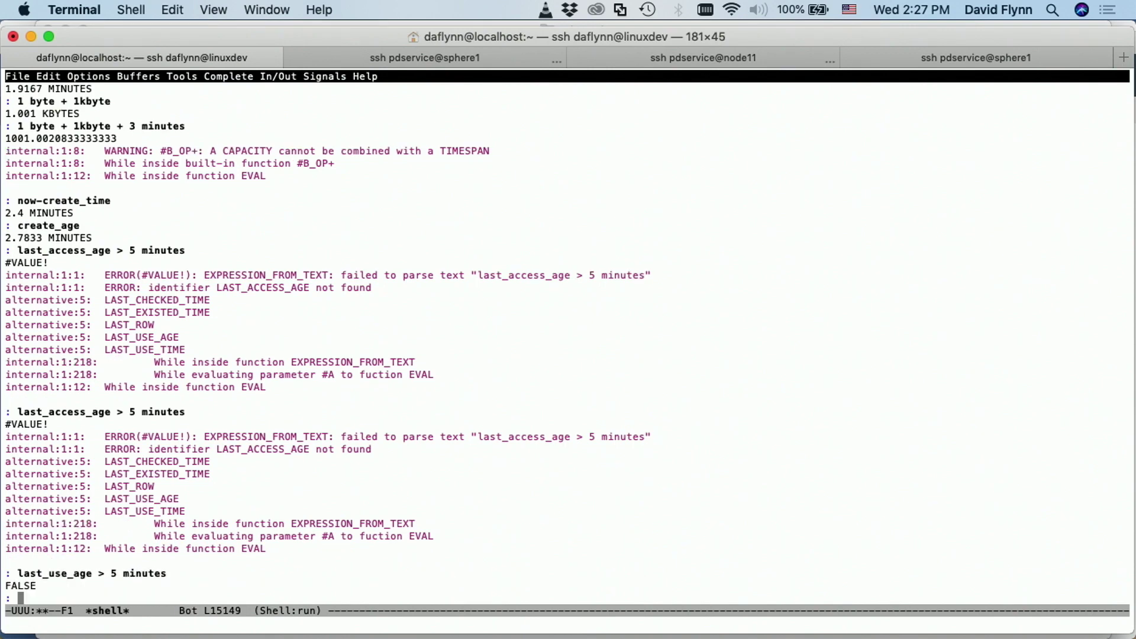
# Evaluate last_use_age alone, showing 3.2833 MINUTES.
pyautogui.hotkey('alt', 'p')
pyautogui.press('BackSpace')
pyautogui.press('BackSpace')
pyautogui.press('BackSpace')
pyautogui.press('BackSpace')
pyautogui.press('BackSpace')
pyautogui.press('BackSpace')
pyautogui.press('BackSpace')
pyautogui.press('BackSpace')
pyautogui.press('BackSpace')
pyautogui.press('BackSpace')
pyautogui.press('BackSpace')
pyautogui.press('BackSpace')
pyautogui.press('Return')
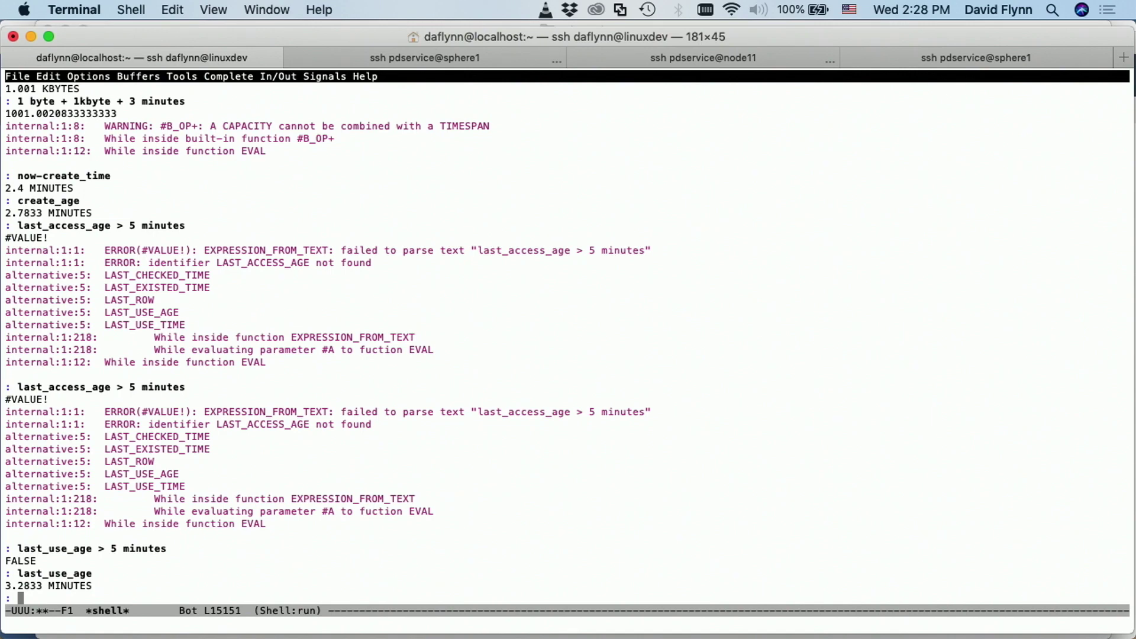
pyautogui.press('Return')
pyautogui.press('Return')
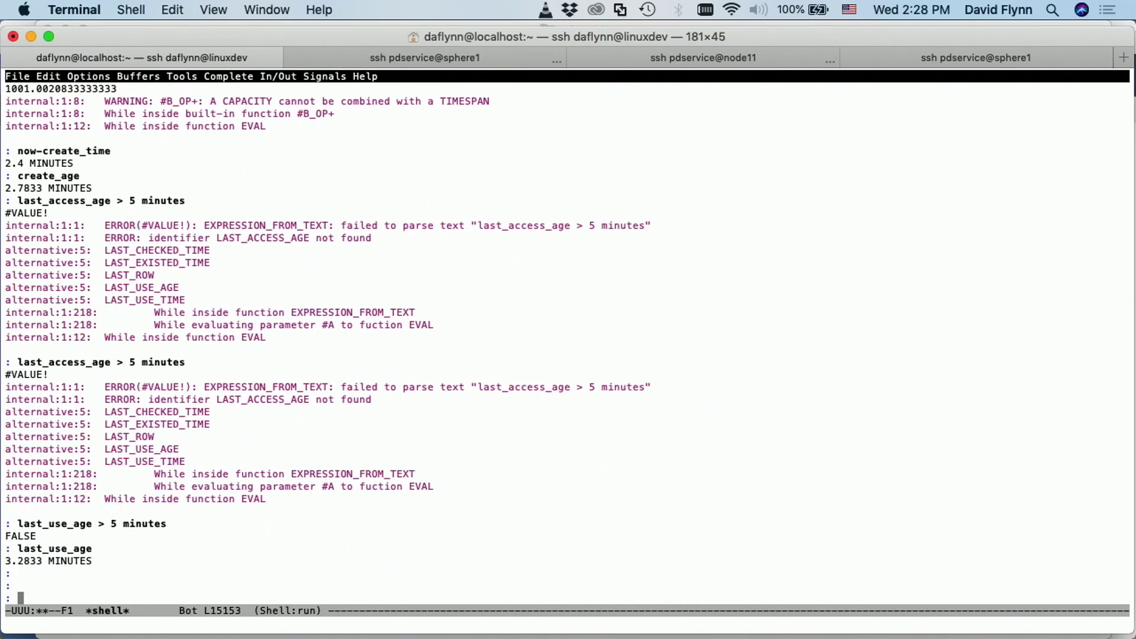
# Abort the hs eval prompt, list test_share with ls -al, and try printing the sums file.
pyautogui.hotkey('ctrl', 'c')
pyautogui.hotkey('ctrl', 'c')
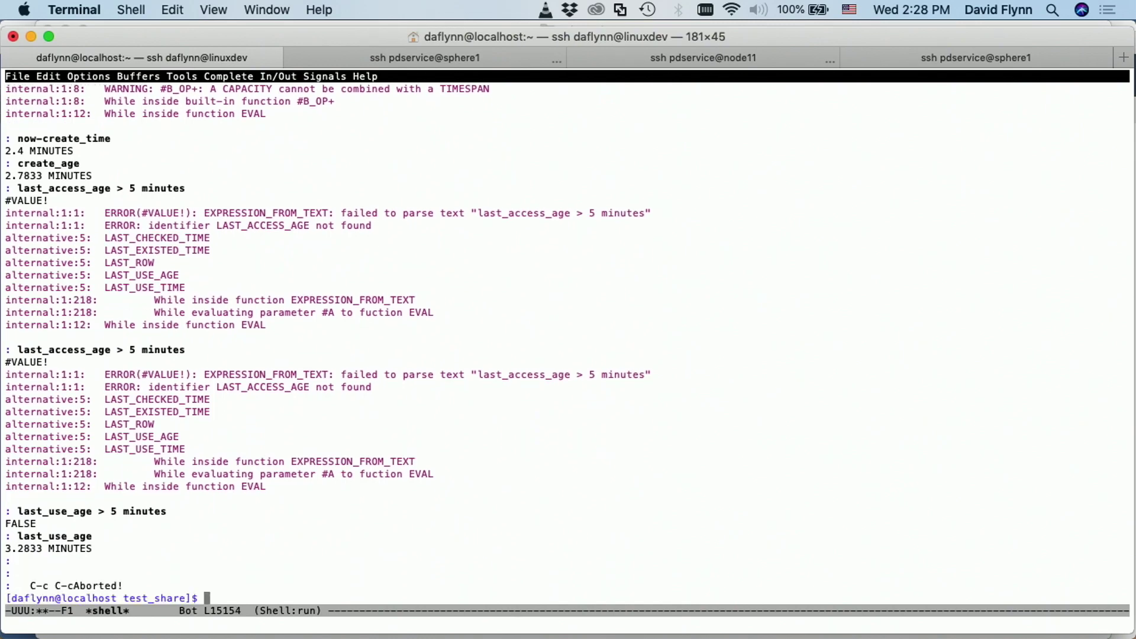
pyautogui.write('ls -al')
pyautogui.press('Return')
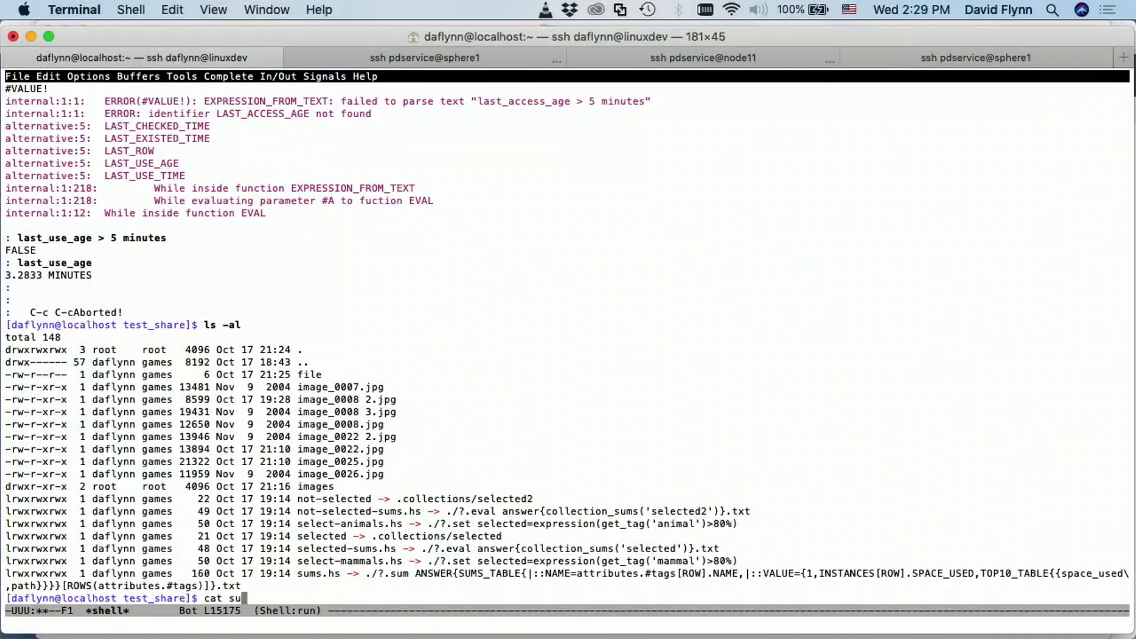
pyautogui.press('Return')
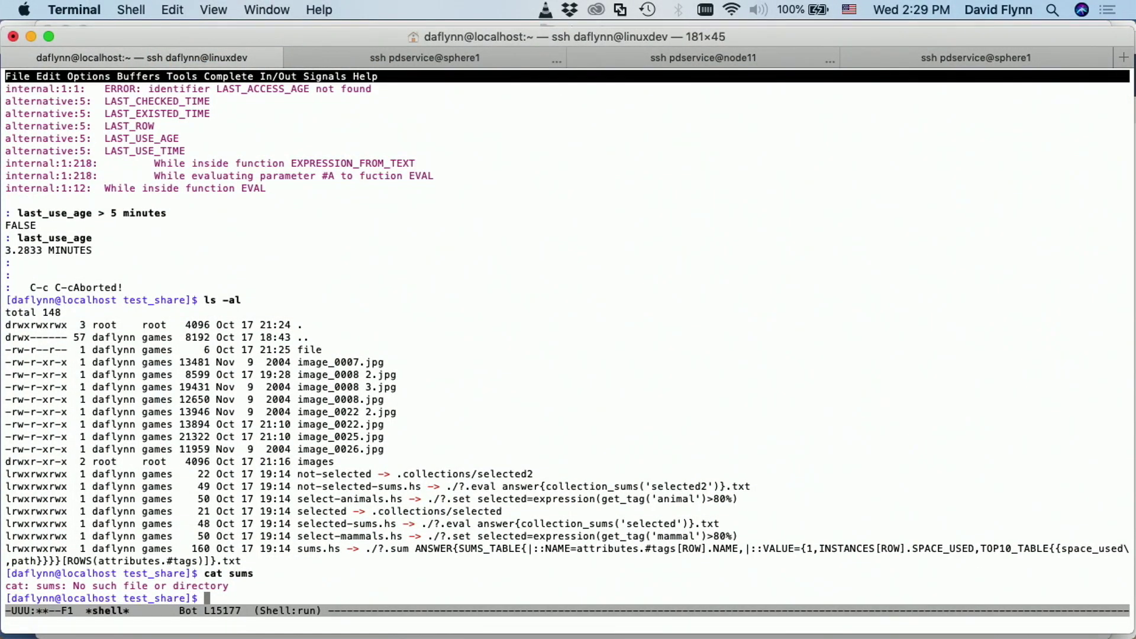
# Print sums.hs with cat and move up through its tag table to the Pet entry.
pyautogui.write('cat sums.hs')
pyautogui.press('Return')
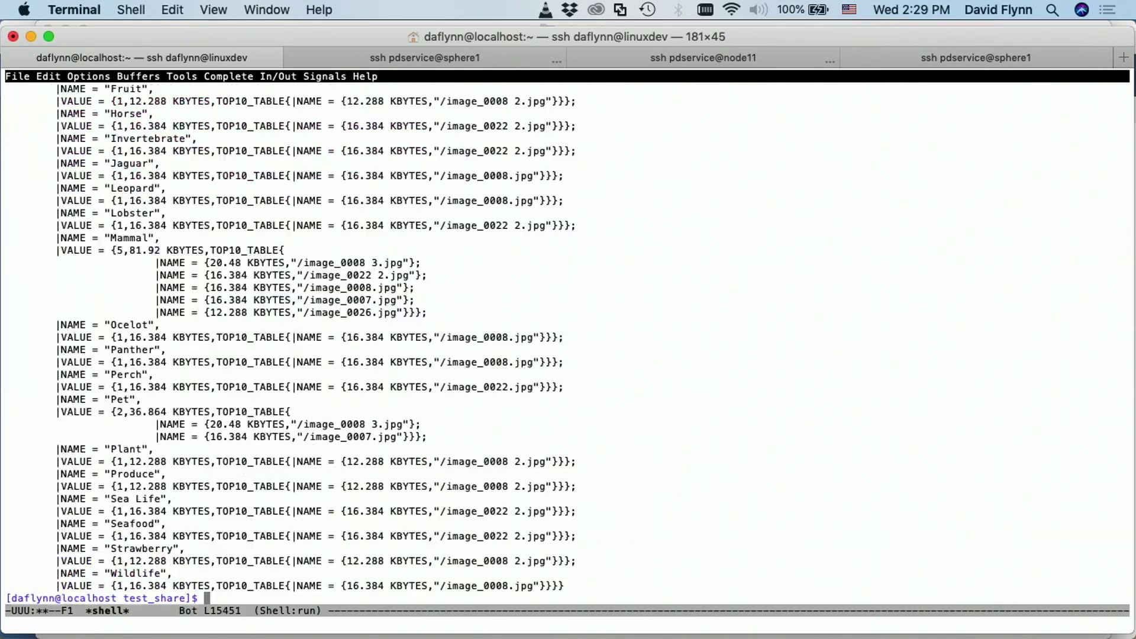
pyautogui.scroll(5, 700, 381)
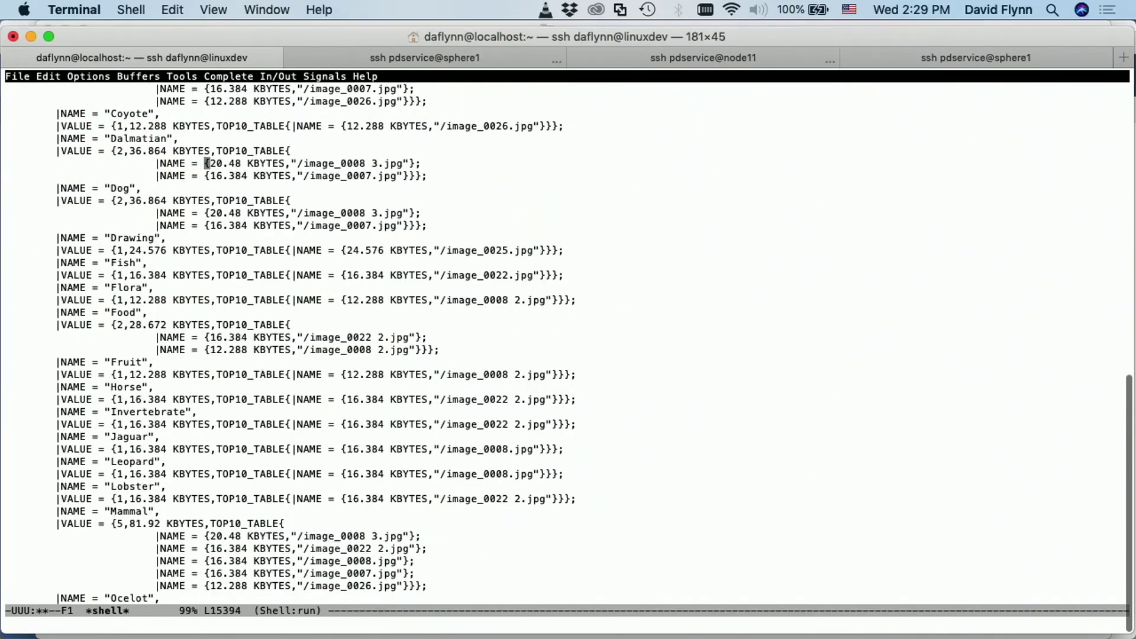
pyautogui.press('Up')
pyautogui.press('Up')
pyautogui.press('Up')
pyautogui.press('Up')
pyautogui.press('Up')
pyautogui.press('Up')
pyautogui.press('Up')
pyautogui.press('Up')
pyautogui.press('Up')
pyautogui.press('Up')
pyautogui.press('Up')
pyautogui.press('Up')
pyautogui.press('Up')
pyautogui.press('Up')
pyautogui.press('Up')
pyautogui.press('Up')
pyautogui.press('Up')
pyautogui.press('Up')
pyautogui.press('Up')
pyautogui.press('Up')
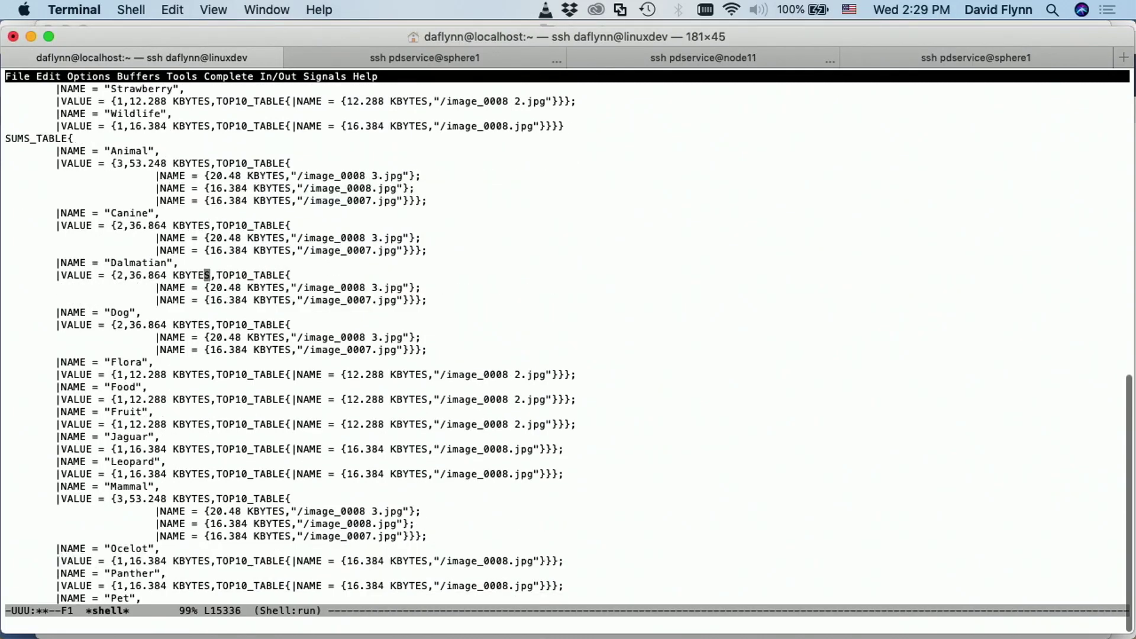
pyautogui.press('Up')
pyautogui.press('Up')
pyautogui.press('Up')
pyautogui.press('Up')
pyautogui.press('Up')
pyautogui.press('Up')
pyautogui.press('Up')
pyautogui.press('Up')
pyautogui.press('Up')
pyautogui.press('Up')
pyautogui.press('Up')
pyautogui.press('Up')
pyautogui.press('Up')
pyautogui.press('Up')
pyautogui.press('Up')
pyautogui.press('Up')
pyautogui.press('Up')
pyautogui.press('Up')
pyautogui.press('Up')
pyautogui.press('Up')
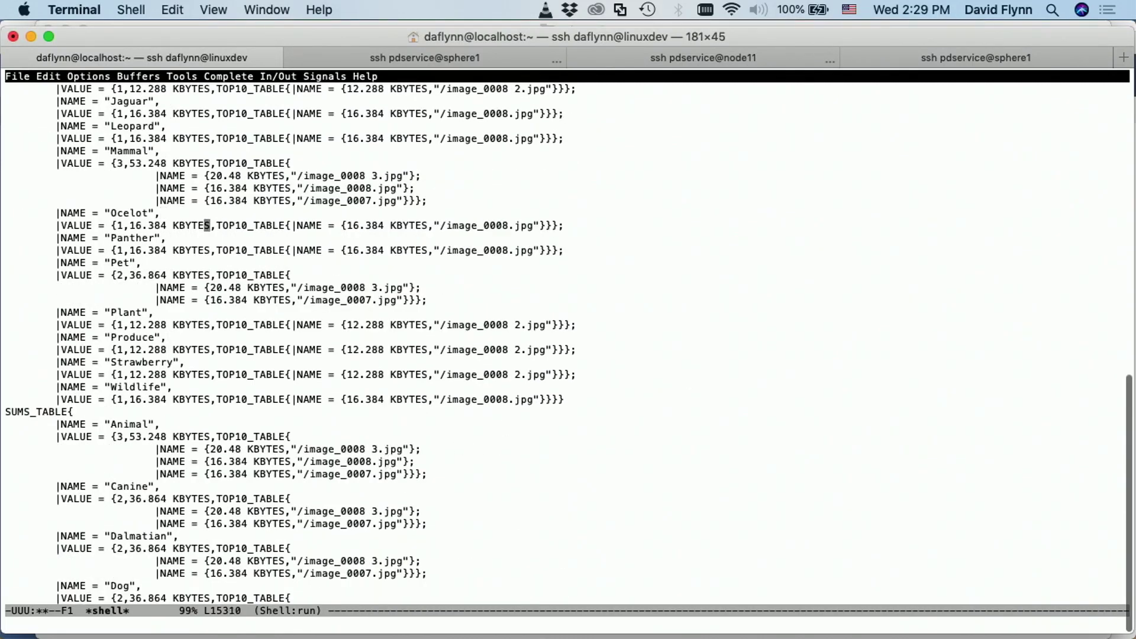
pyautogui.press('Up')
pyautogui.press('Up')
pyautogui.press('Up')
pyautogui.press('Down')
pyautogui.press('Down')
pyautogui.press('Down')
pyautogui.press('Down')
pyautogui.press('Down')
pyautogui.press('Down')
pyautogui.press('Down')
pyautogui.press('Down')
pyautogui.press('Down')
pyautogui.press('Down')
pyautogui.press('Down')
pyautogui.press('Down')
pyautogui.press('Down')
pyautogui.press('Up')
pyautogui.press('Up')
pyautogui.press('Up')
pyautogui.press('Up')
pyautogui.press('Up')
pyautogui.press('Up')
pyautogui.press('Up')
pyautogui.press('Up')
pyautogui.press('Up')
pyautogui.press('Up')
pyautogui.press('Up')
pyautogui.press('Up')
pyautogui.press('Up')
pyautogui.press('Up')
pyautogui.press('Up')
pyautogui.press('Up')
pyautogui.press('Up')
pyautogui.press('Up')
pyautogui.press('Up')
pyautogui.press('Up')
pyautogui.press('Up')
pyautogui.press('Up')
pyautogui.press('Up')
pyautogui.press('Up')
pyautogui.press('Up')
pyautogui.press('Up')
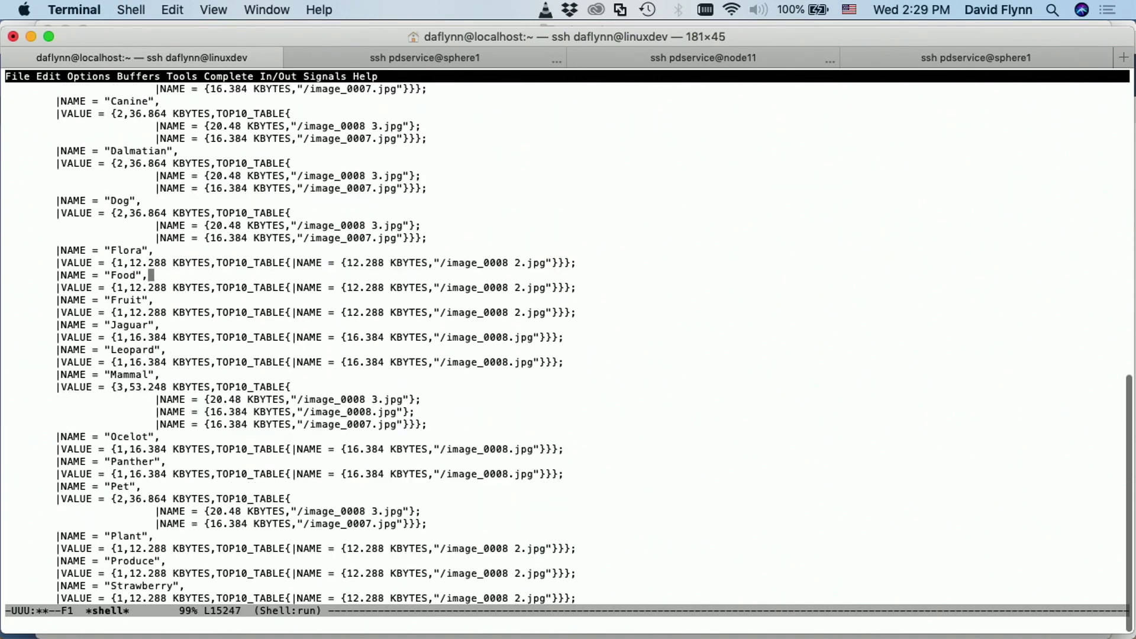
pyautogui.press('Up')
pyautogui.press('Up')
pyautogui.press('Up')
pyautogui.press('Up')
pyautogui.press('Up')
pyautogui.press('Up')
pyautogui.press('Up')
pyautogui.press('Up')
pyautogui.press('Up')
pyautogui.press('Up')
pyautogui.press('Up')
pyautogui.press('Up')
pyautogui.press('Up')
pyautogui.press('Up')
pyautogui.press('Up')
pyautogui.press('Up')
pyautogui.press('Up')
pyautogui.press('Up')
pyautogui.press('Up')
pyautogui.press('Up')
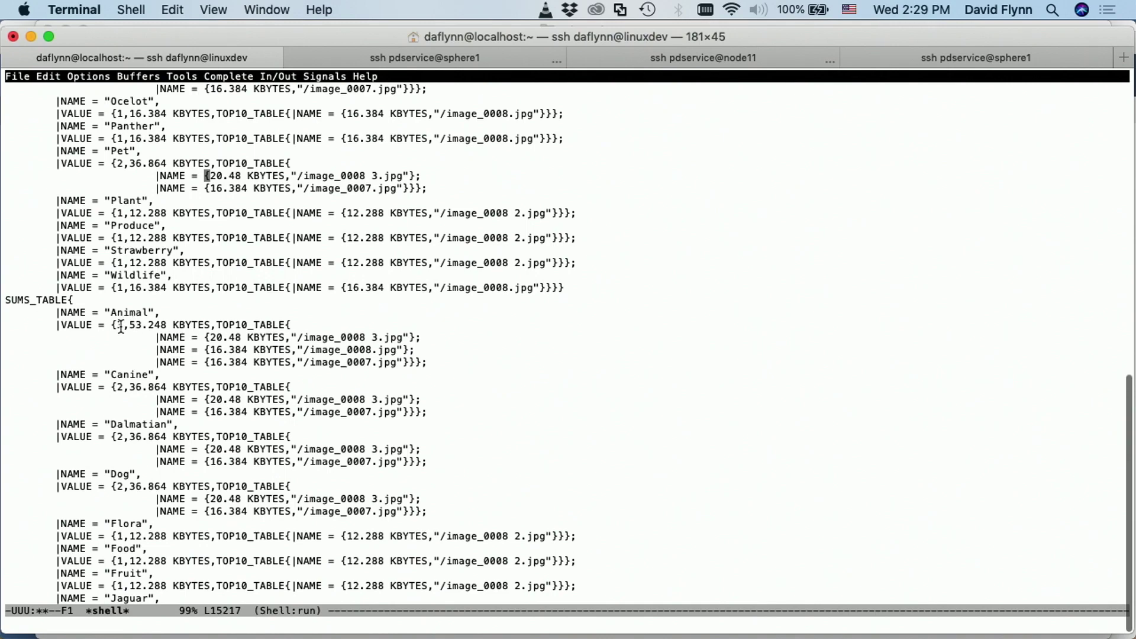
# Highlight Animal's 53.248 size, its three files and the Dalmatian line, then return to the prompt.
pyautogui.moveTo(135, 327); pyautogui.dragTo(157, 329)
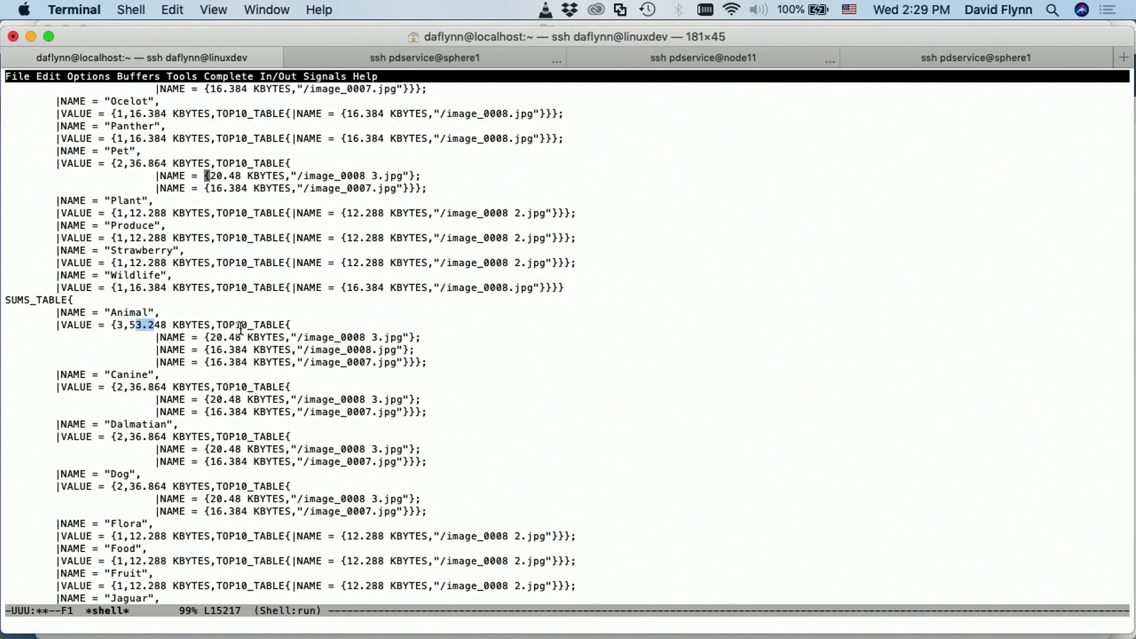
pyautogui.moveTo(253, 336); pyautogui.dragTo(254, 362)
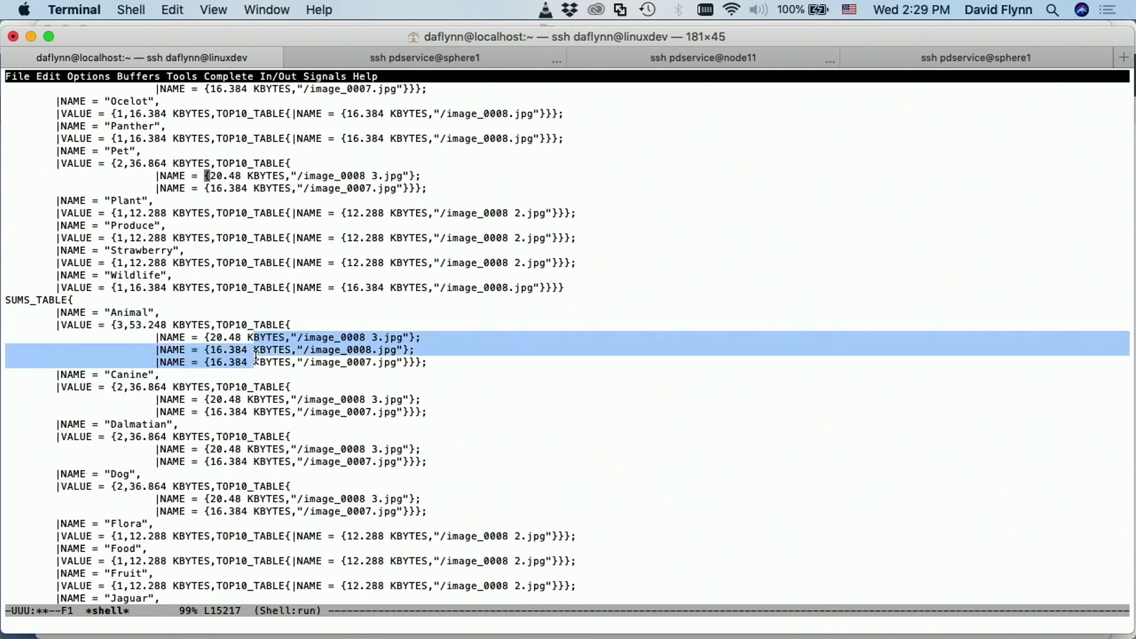
pyautogui.click(212, 393)
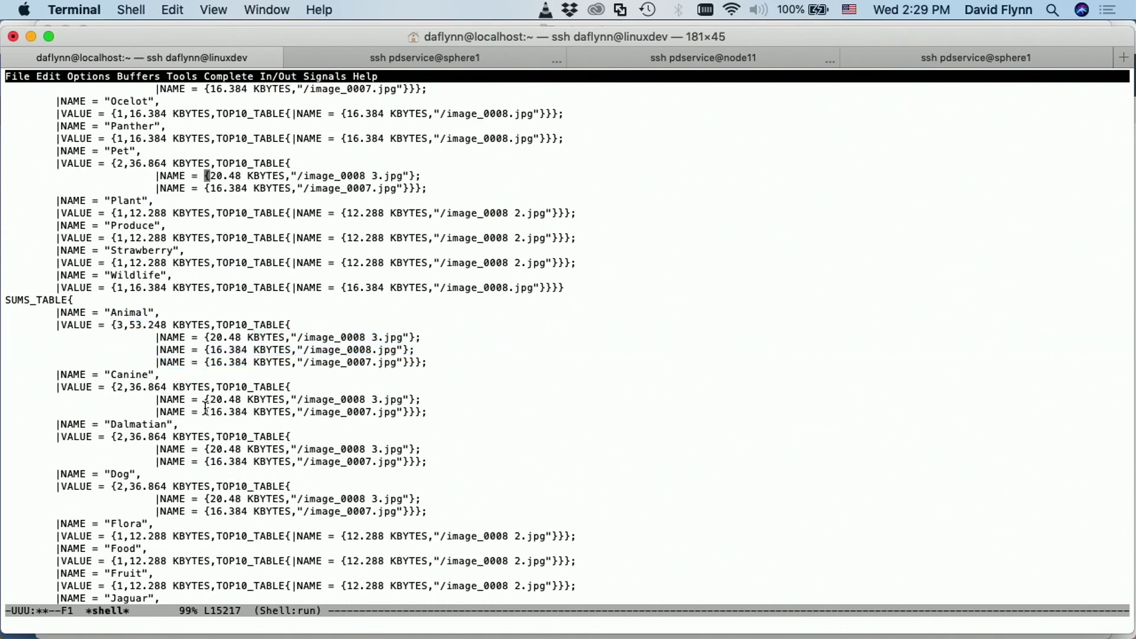
pyautogui.tripleClick(201, 436)
pyautogui.click(209, 494)
pyautogui.press('Down')
pyautogui.press('Down')
pyautogui.press('Down')
pyautogui.press('Down')
pyautogui.press('Down')
pyautogui.press('Down')
pyautogui.press('Down')
pyautogui.press('Down')
pyautogui.press('Down')
pyautogui.press('Down')
pyautogui.press('Down')
pyautogui.press('Down')
pyautogui.press('Down')
pyautogui.press('Down')
pyautogui.press('Down')
pyautogui.press('Down')
pyautogui.press('Down')
pyautogui.press('Down')
pyautogui.press('Down')
pyautogui.press('Down')
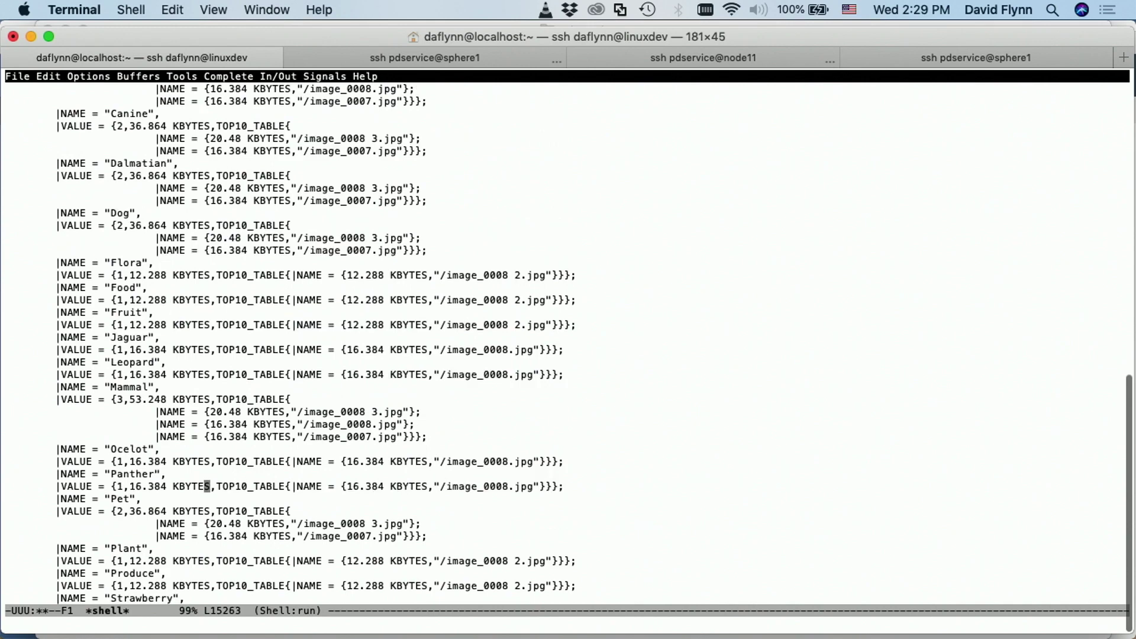
pyautogui.press('Down')
pyautogui.press('Down')
pyautogui.press('Down')
pyautogui.press('Down')
pyautogui.press('Down')
pyautogui.press('Down')
pyautogui.press('Down')
pyautogui.press('Down')
pyautogui.press('Down')
pyautogui.press('Down')
pyautogui.press('Down')
pyautogui.press('Down')
pyautogui.press('Down')
pyautogui.press('Down')
pyautogui.press('Down')
pyautogui.press('Down')
pyautogui.press('Down')
pyautogui.press('Down')
pyautogui.press('Down')
pyautogui.press('Down')
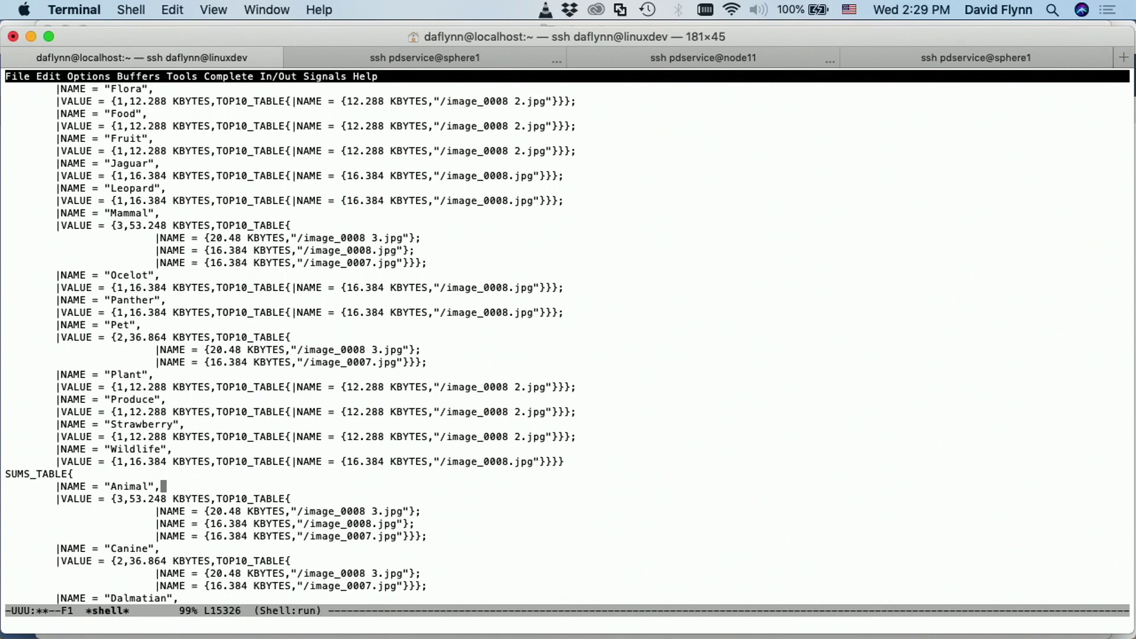
pyautogui.hotkey('alt', '>')
# Re-list test_share, print selected-sums.hs (3 files 53.248 KB, 5 files 81.92 KB), then switch to Finder.
pyautogui.write('ls -al')
pyautogui.press('Return')
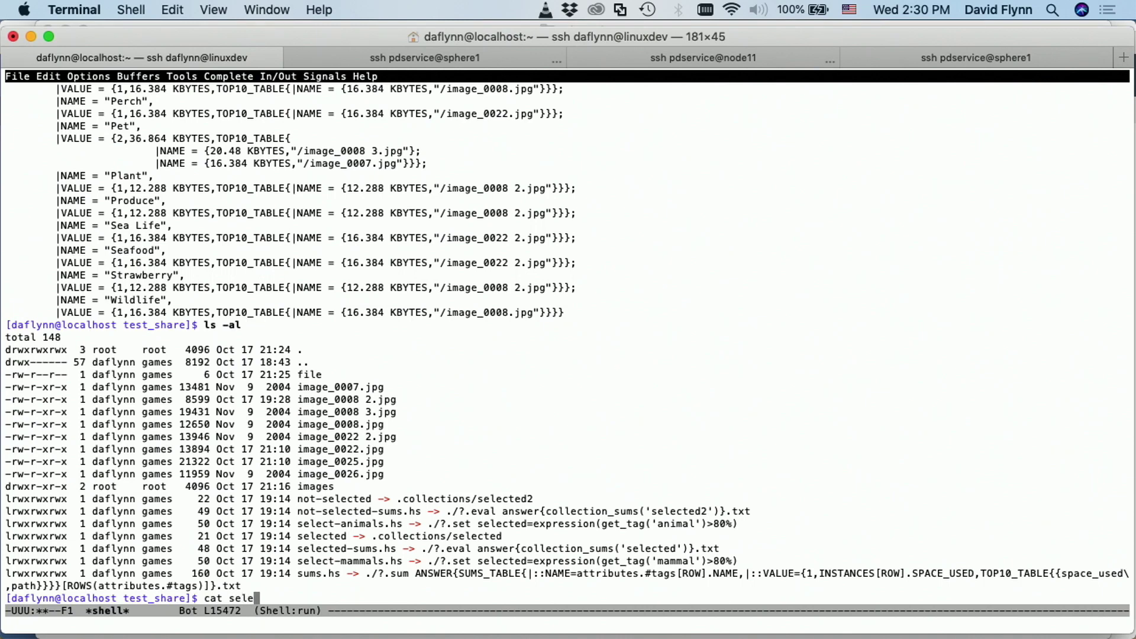
pyautogui.write('hs')
pyautogui.press('Return')
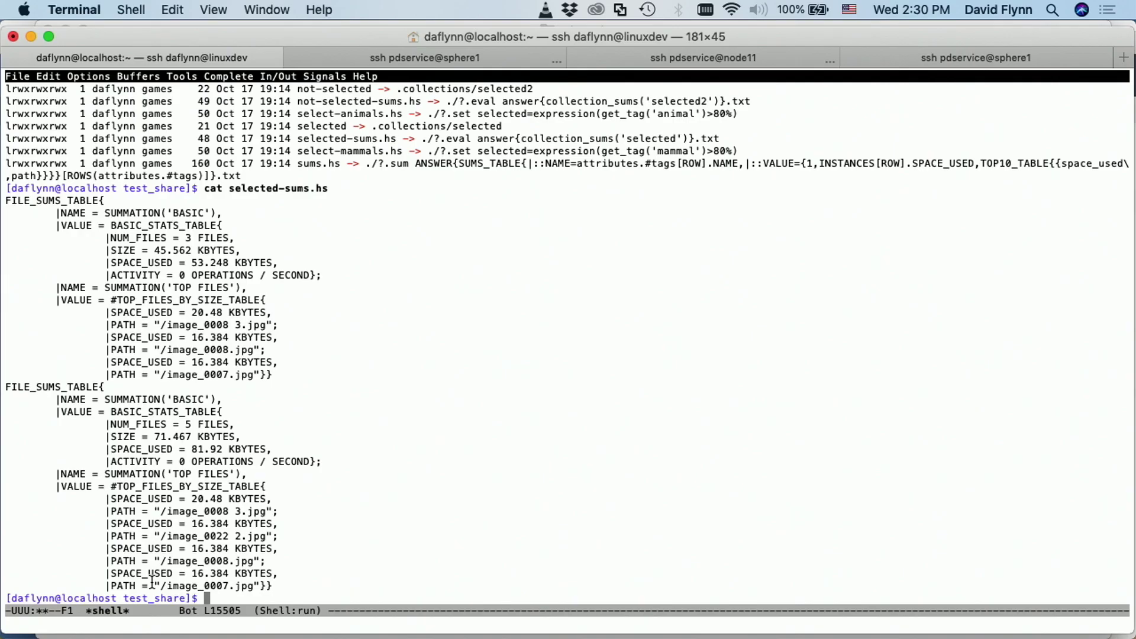
pyautogui.hotkey('ctrl', 'Up')
pyautogui.click(933, 509)
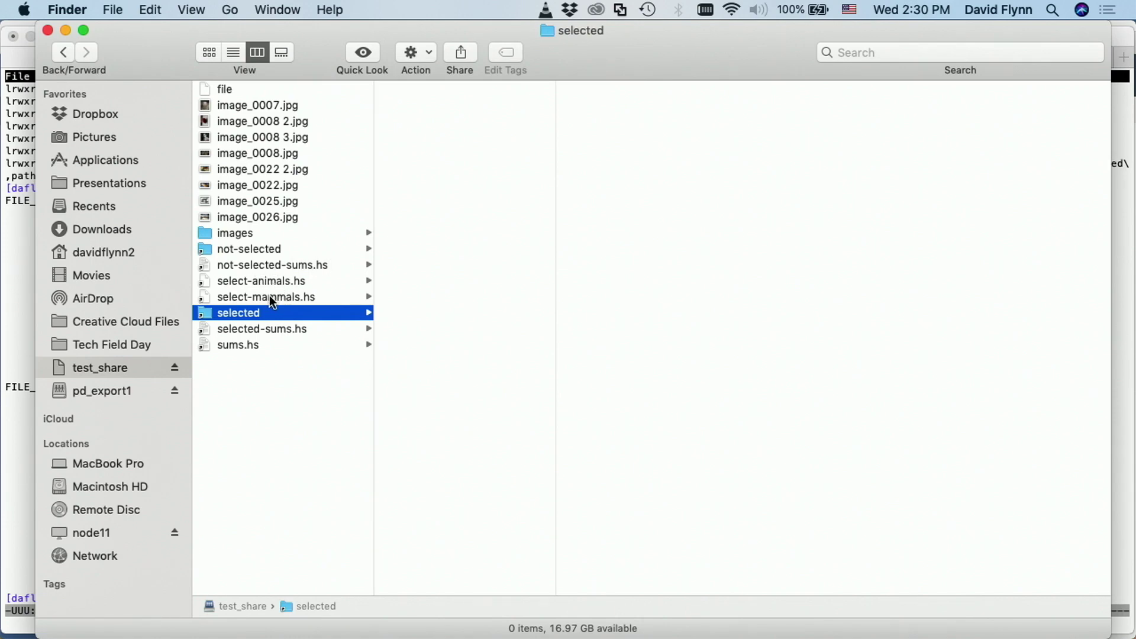
# Preview selected-sums.hs, then sums.hs in the test_share column, keeping Finder in front of TextEdit.
pyautogui.click(257, 335)
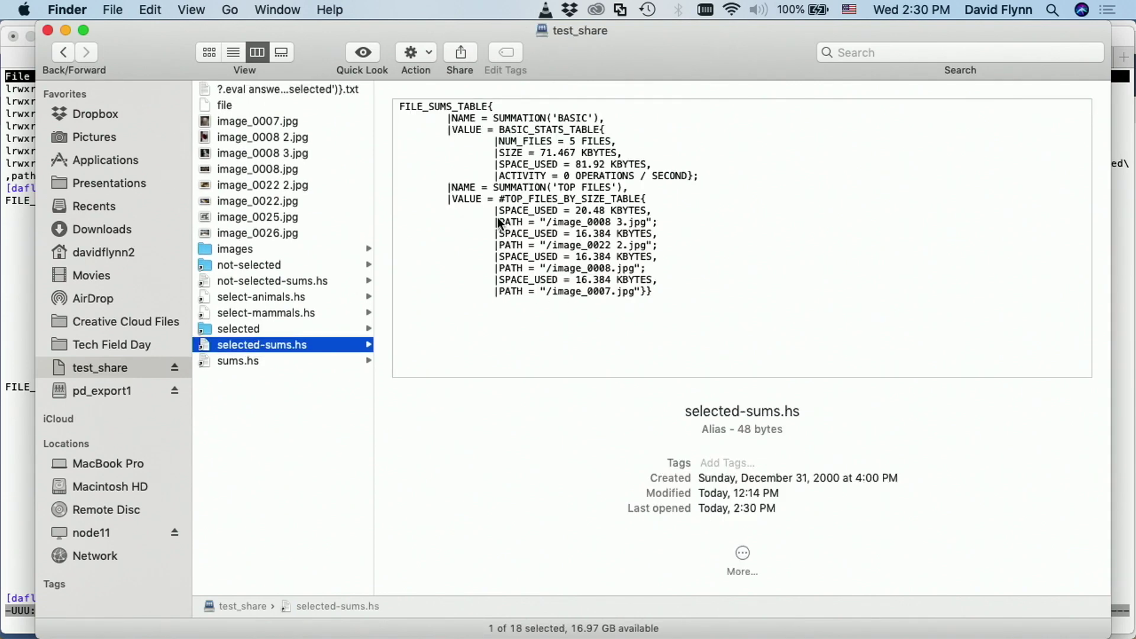
pyautogui.click(258, 364)
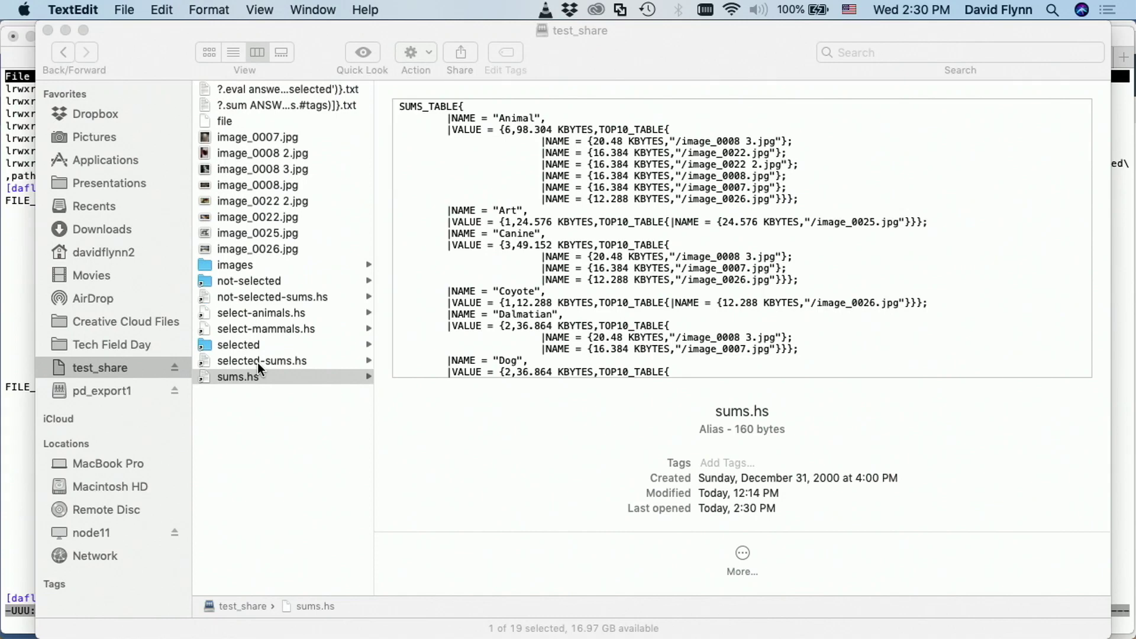
pyautogui.scroll(-10, 683, 265)
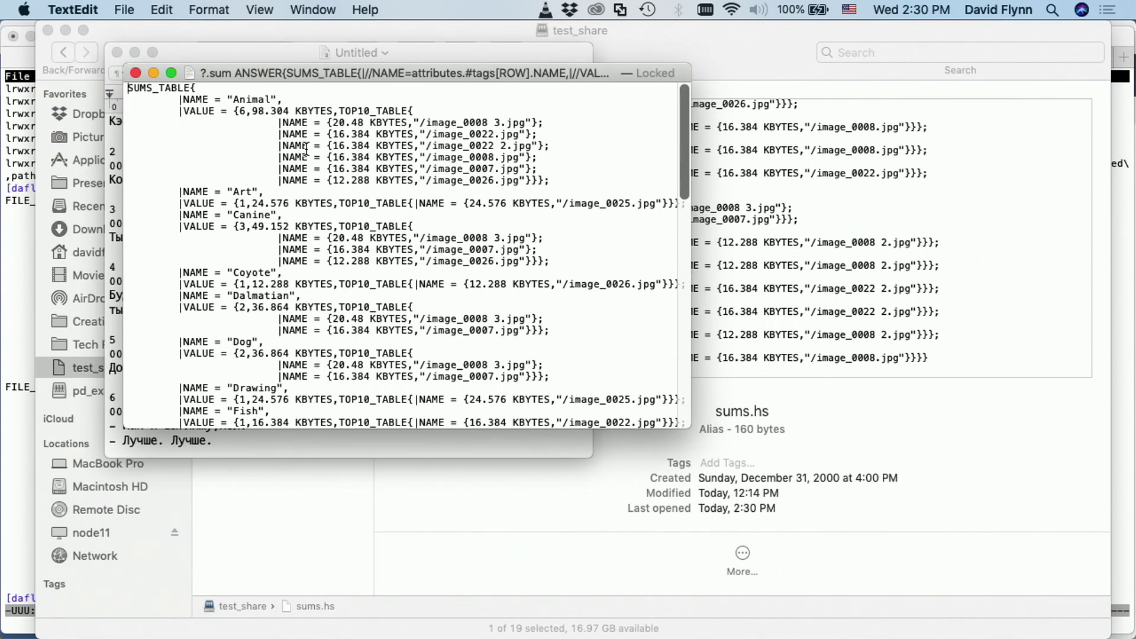
pyautogui.click(863, 272)
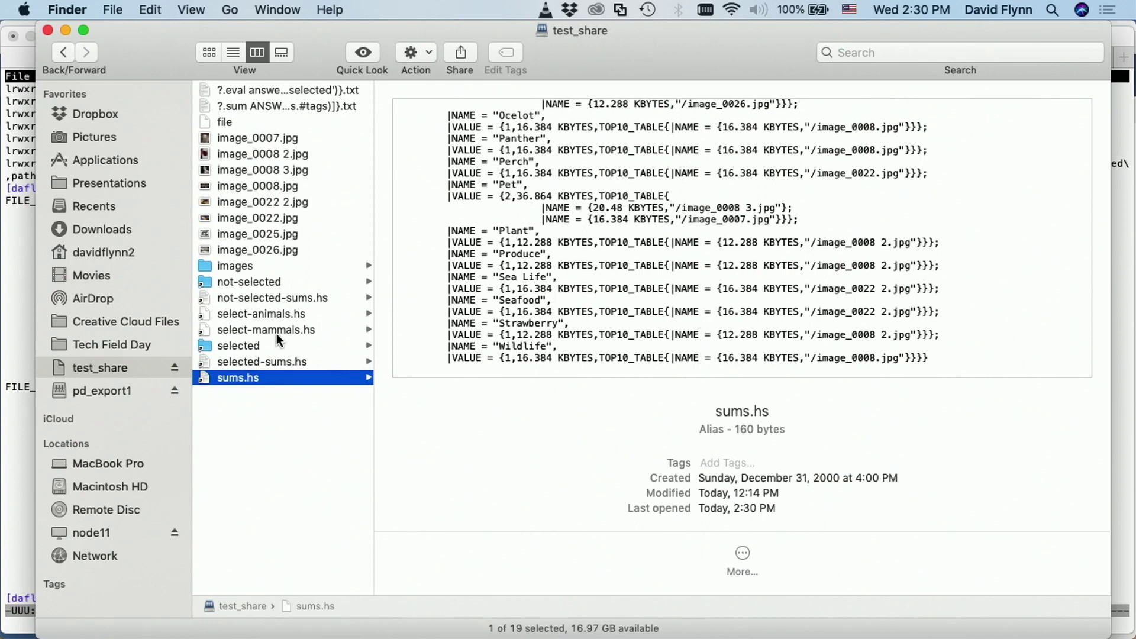